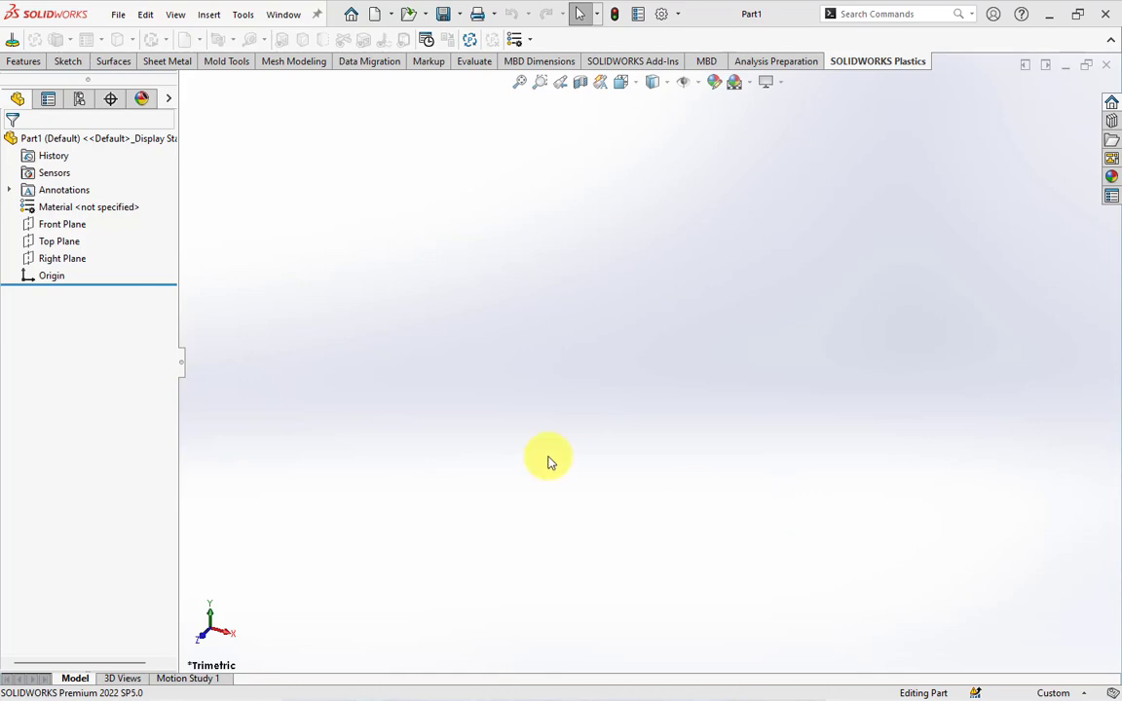
Start a Top Plane sketch with an origin-centred outer construction square, circumscribed by its circle.
click(64, 241)
click(95, 221)
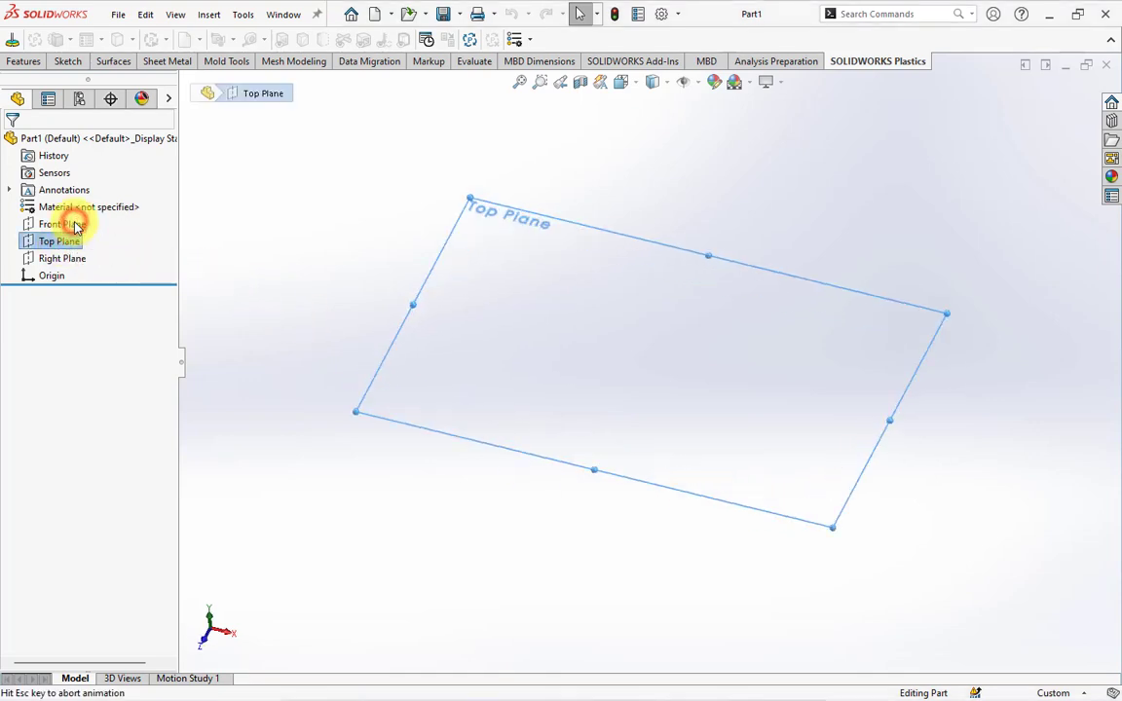
click(233, 39)
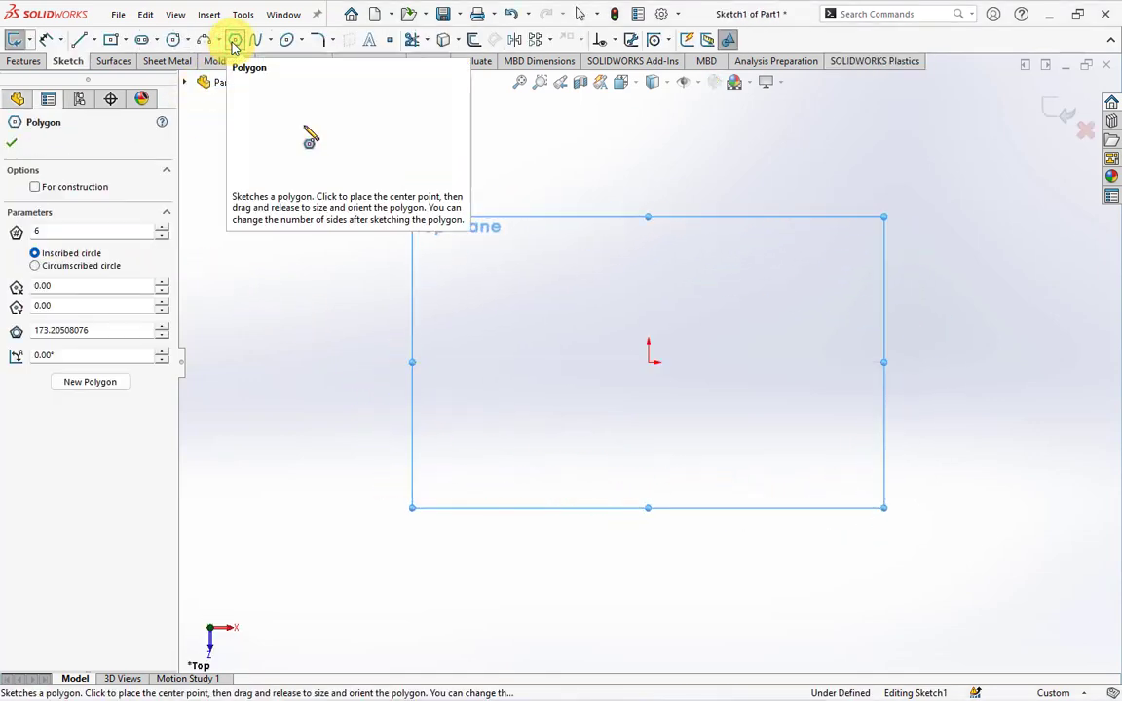
click(648, 361)
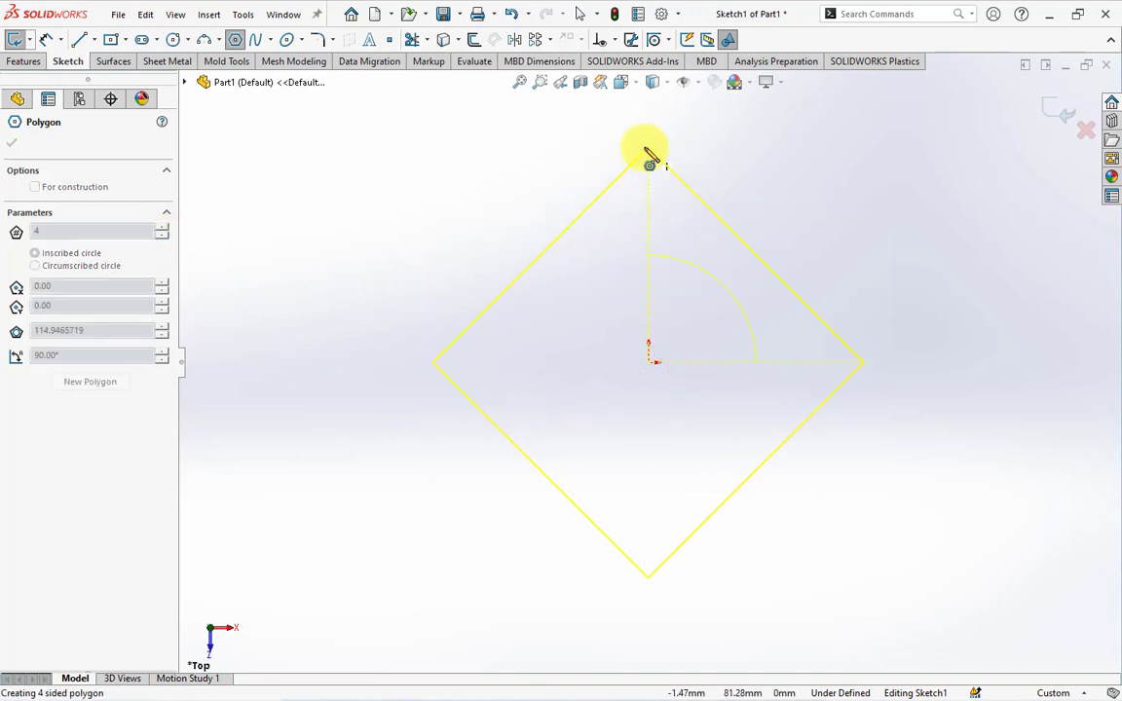
click(648, 146)
click(35, 186)
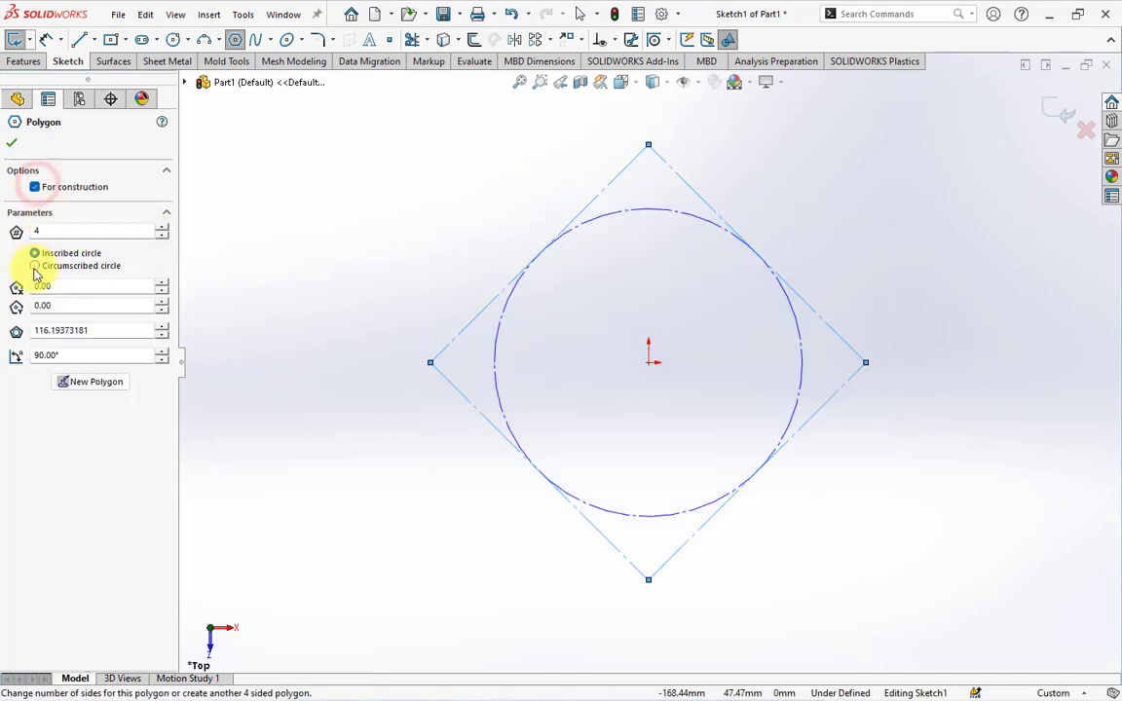
click(35, 265)
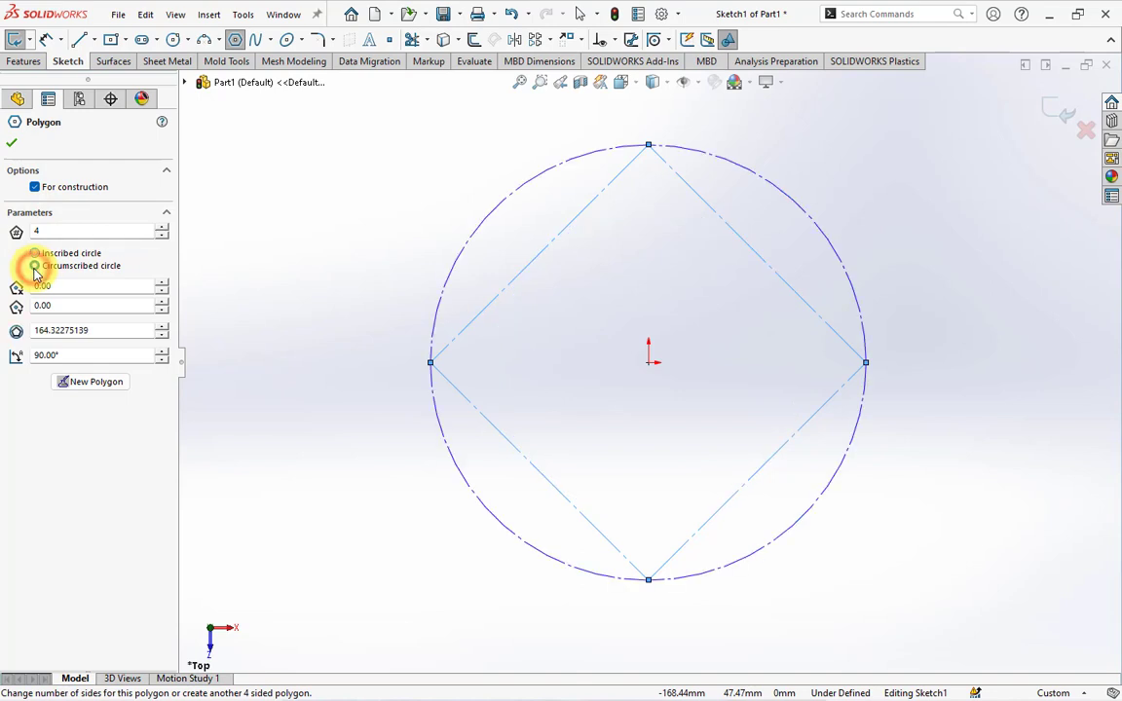
Add a smaller origin-centred construction square inside the first.
click(648, 362)
click(727, 284)
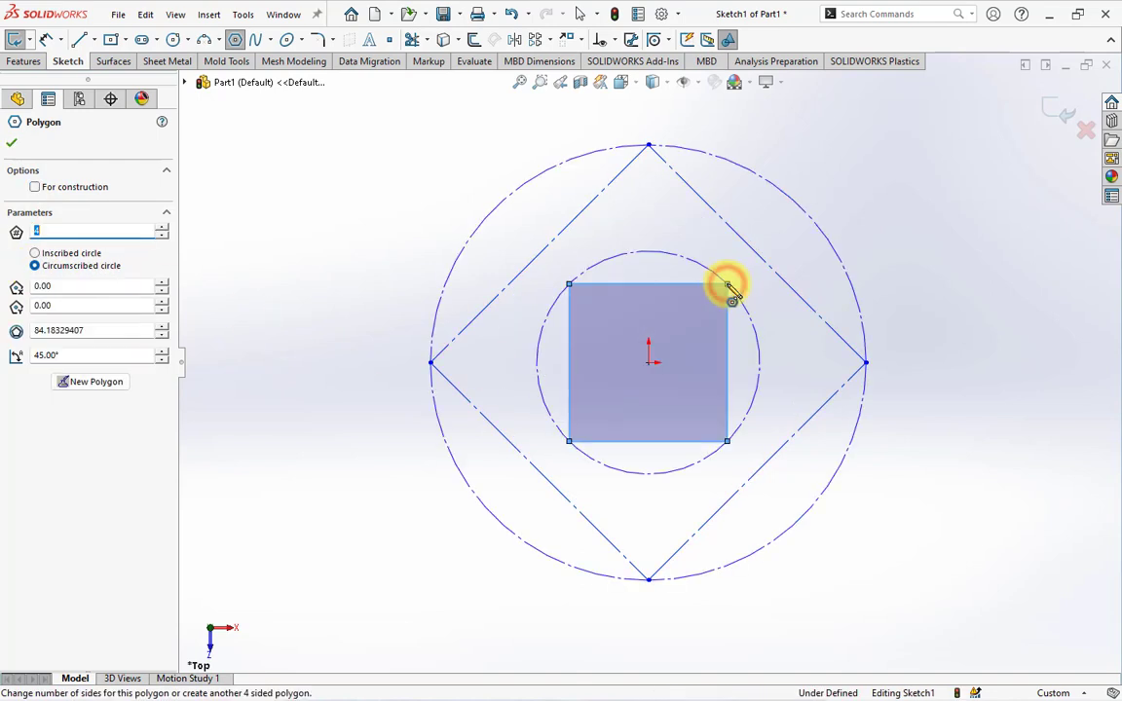
click(37, 188)
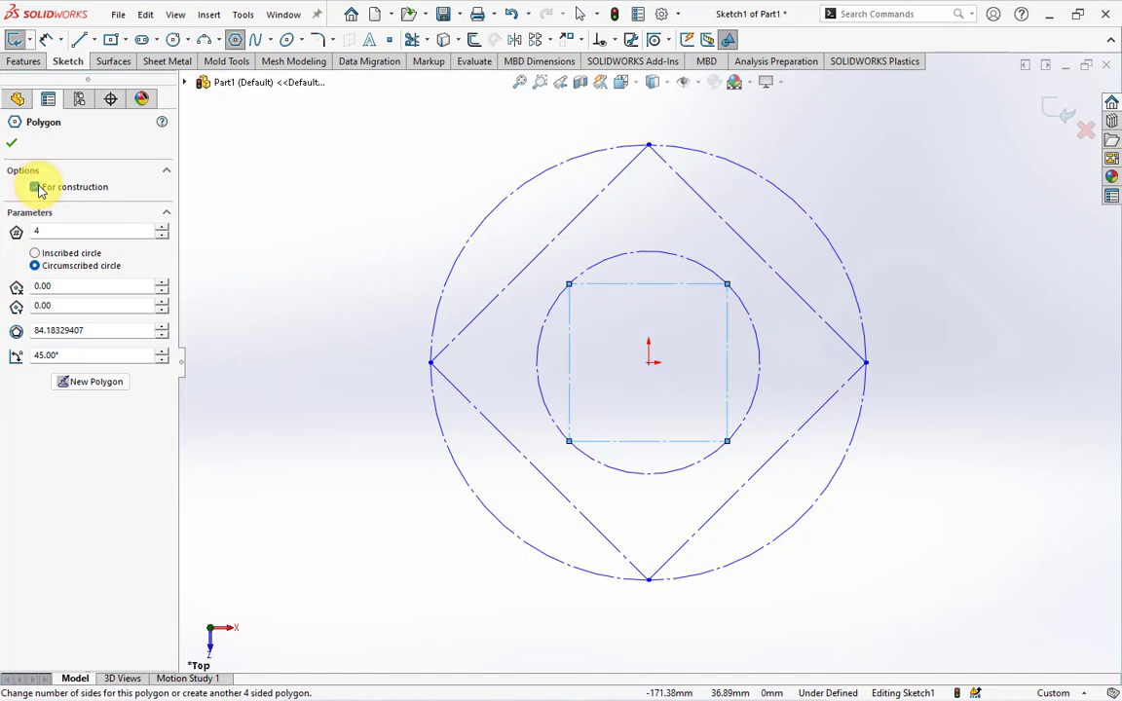
click(11, 145)
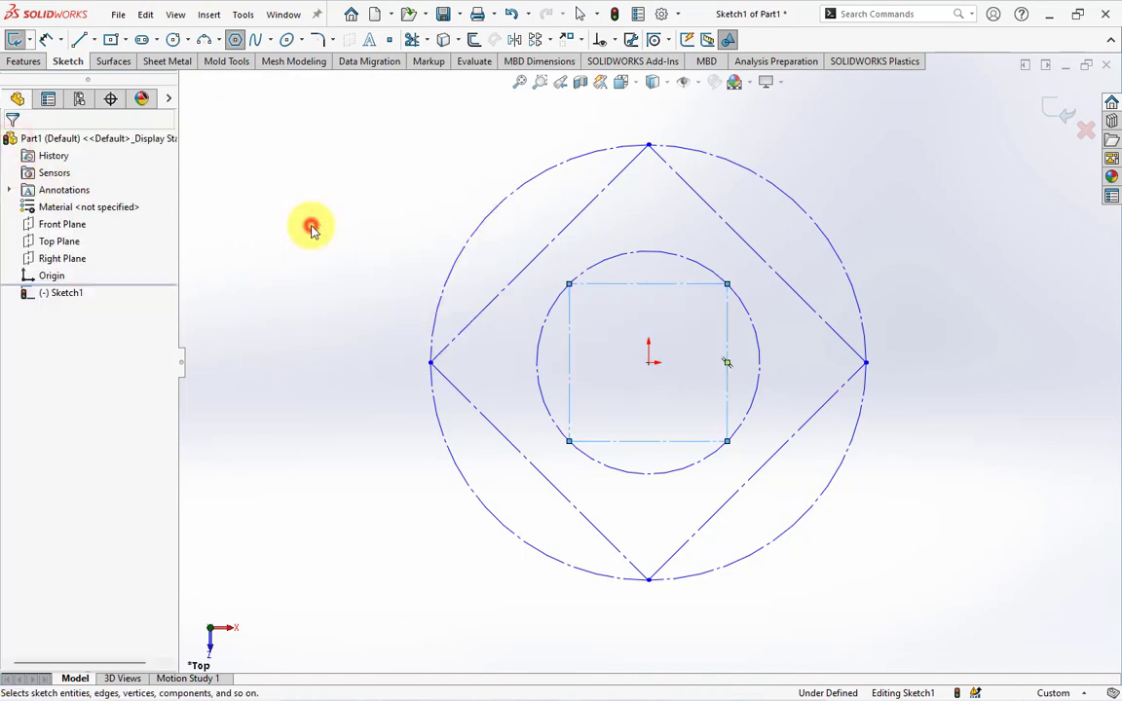
Make the inner square's top edge horizontal and select the top vertex with the origin for a relation.
click(704, 285)
click(746, 216)
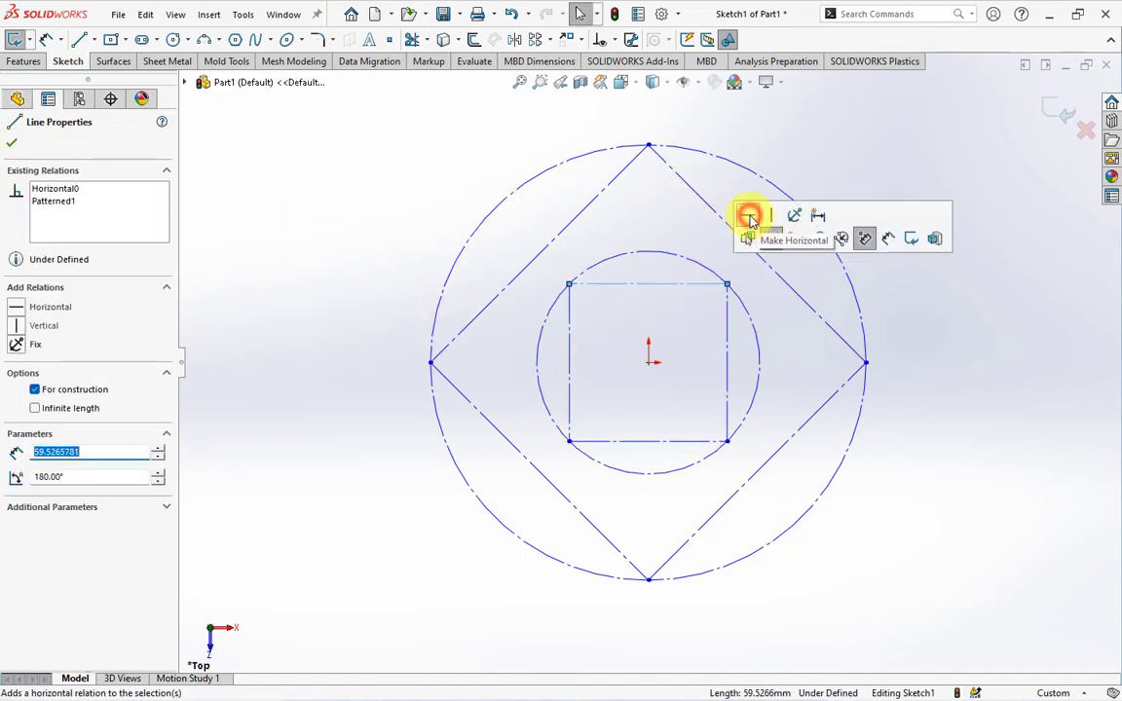
click(649, 364)
ctrl+click(649, 368)
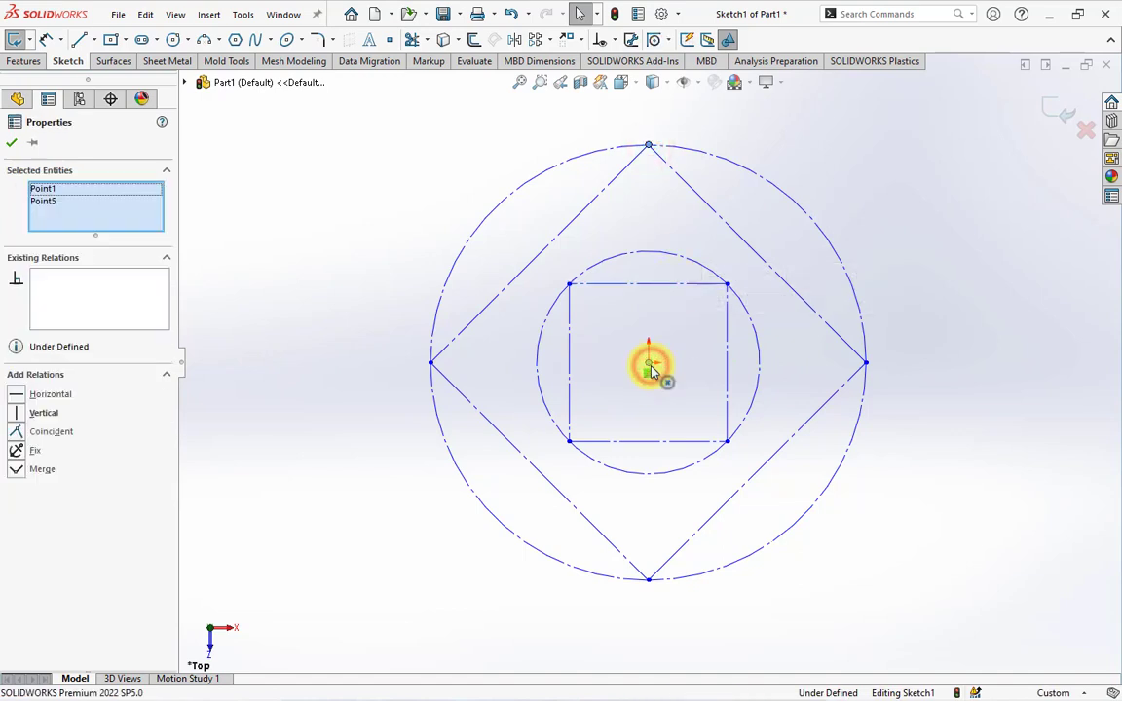
Dimension the outer construction circle to a 102 mm diameter.
click(806, 179)
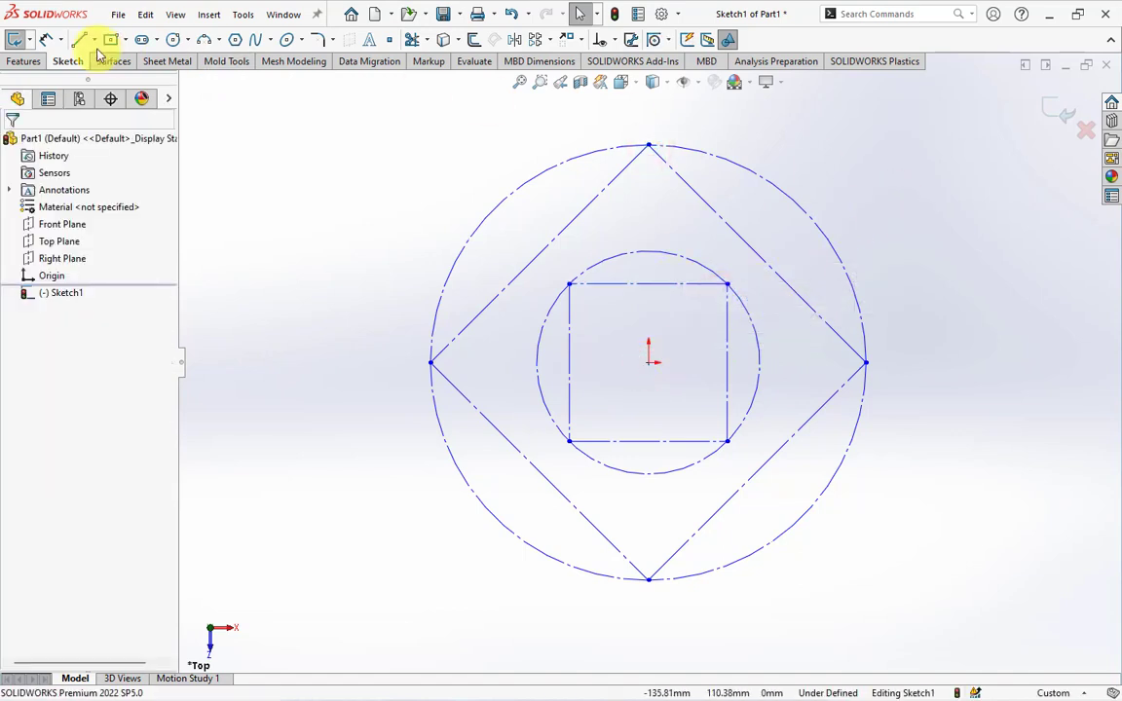
click(44, 39)
click(713, 160)
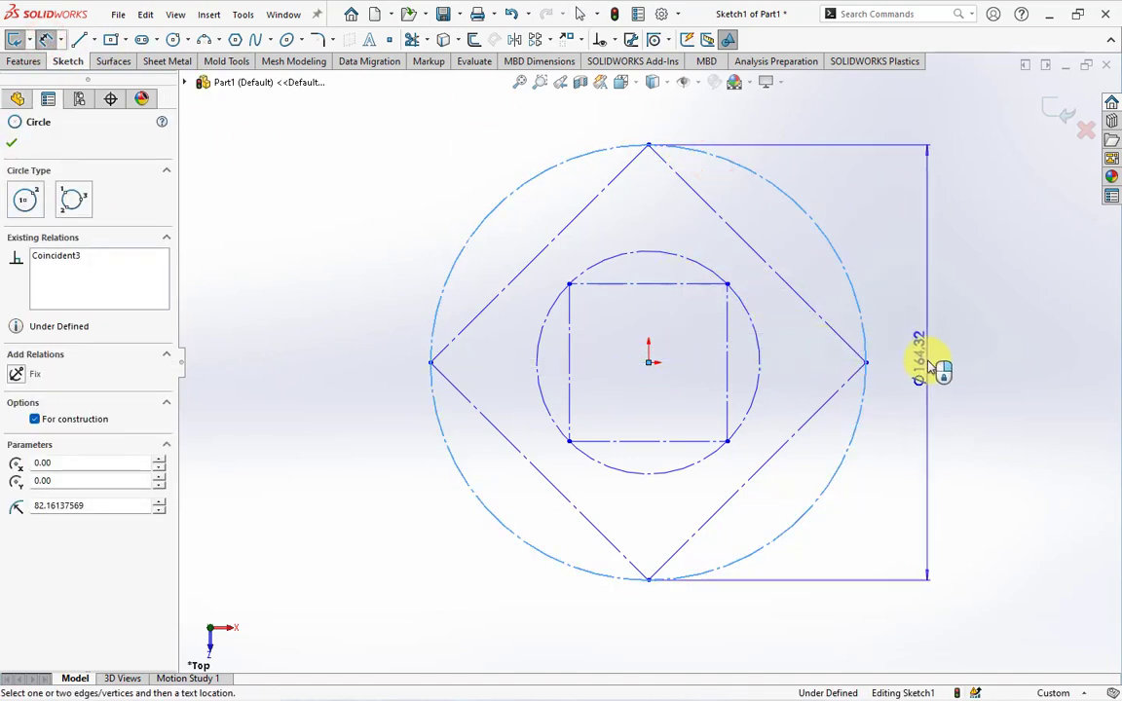
click(919, 354)
click(906, 353)
text(10)
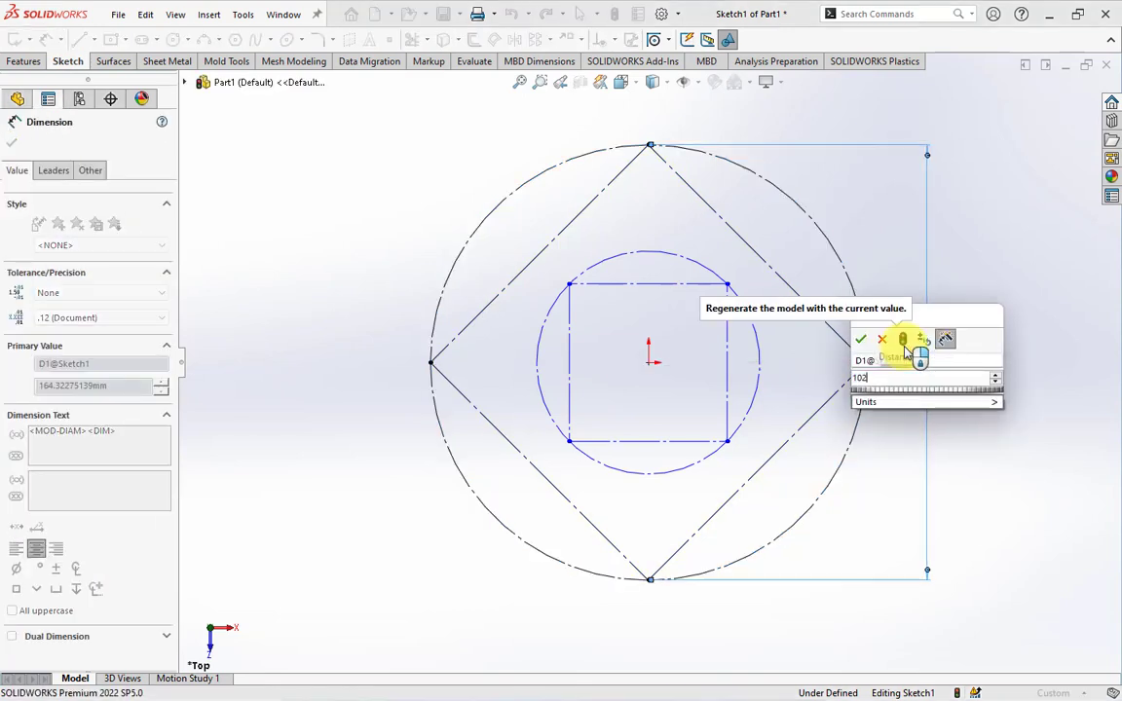
text(2)
click(862, 340)
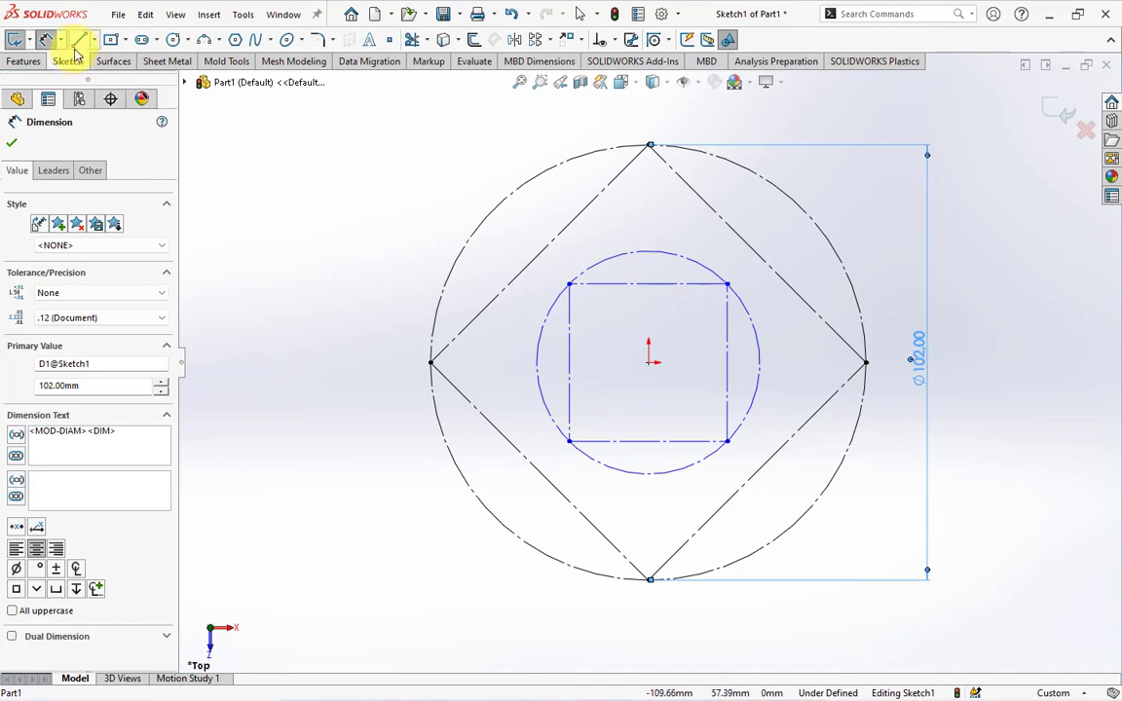
Draw the closed eight-edge star outline linking the four tips and four inner corners.
click(79, 46)
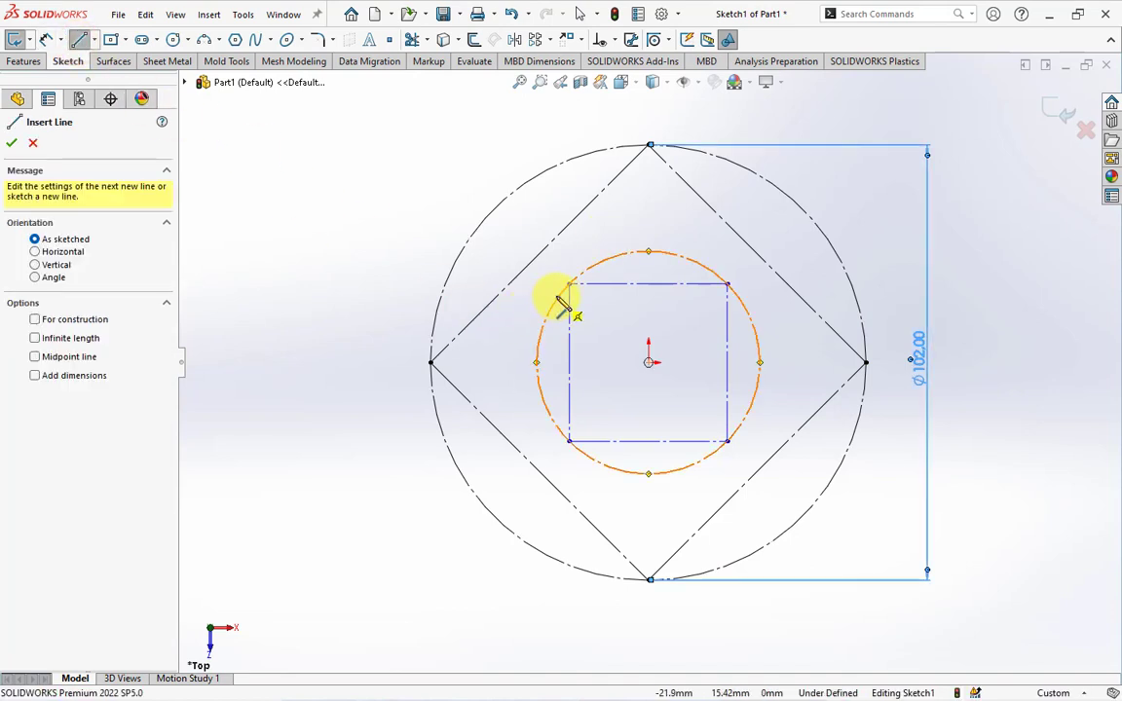
click(570, 285)
click(648, 146)
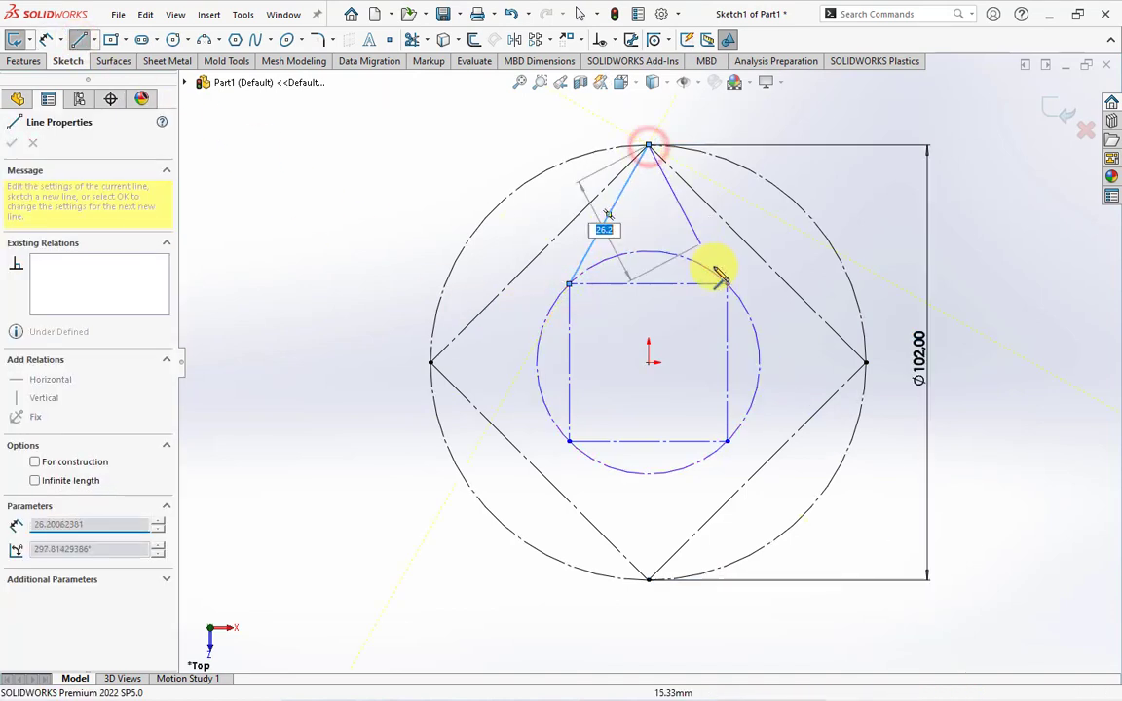
click(728, 284)
click(866, 363)
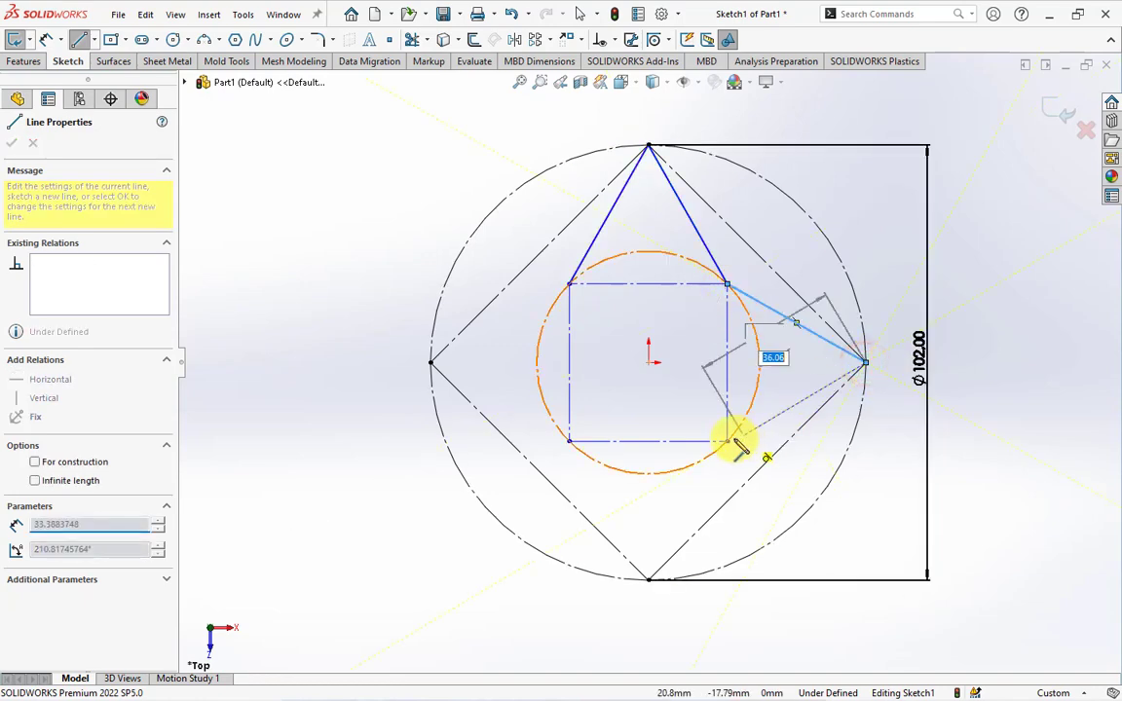
click(729, 441)
click(648, 579)
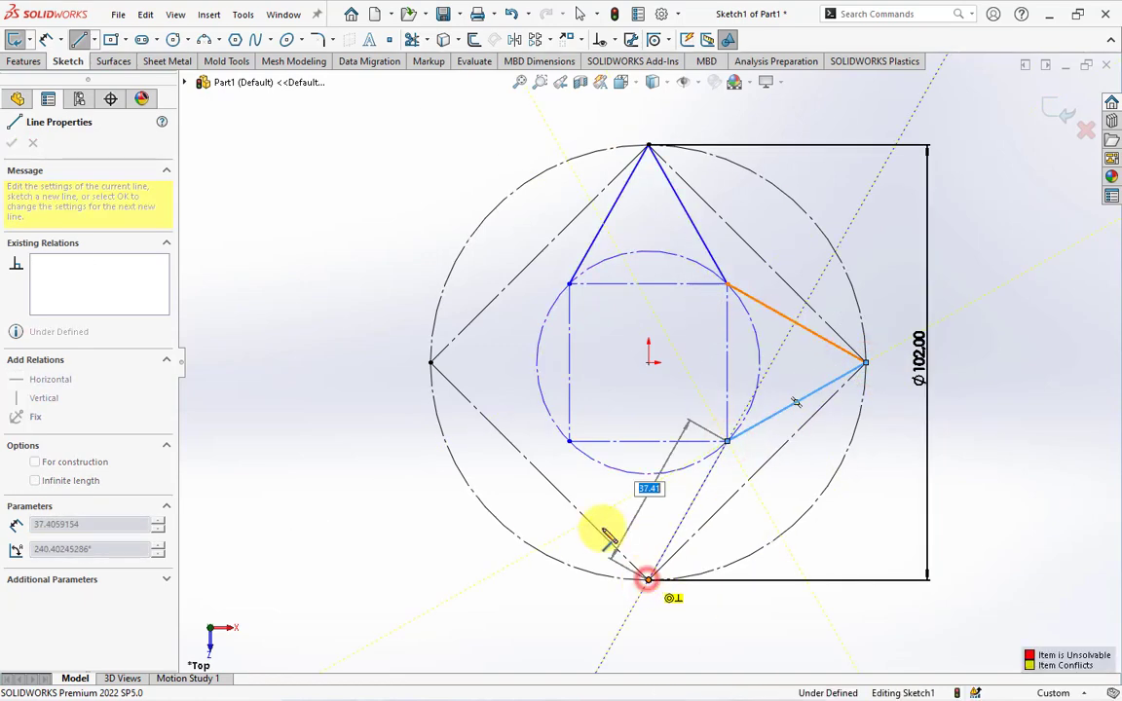
click(570, 441)
click(431, 362)
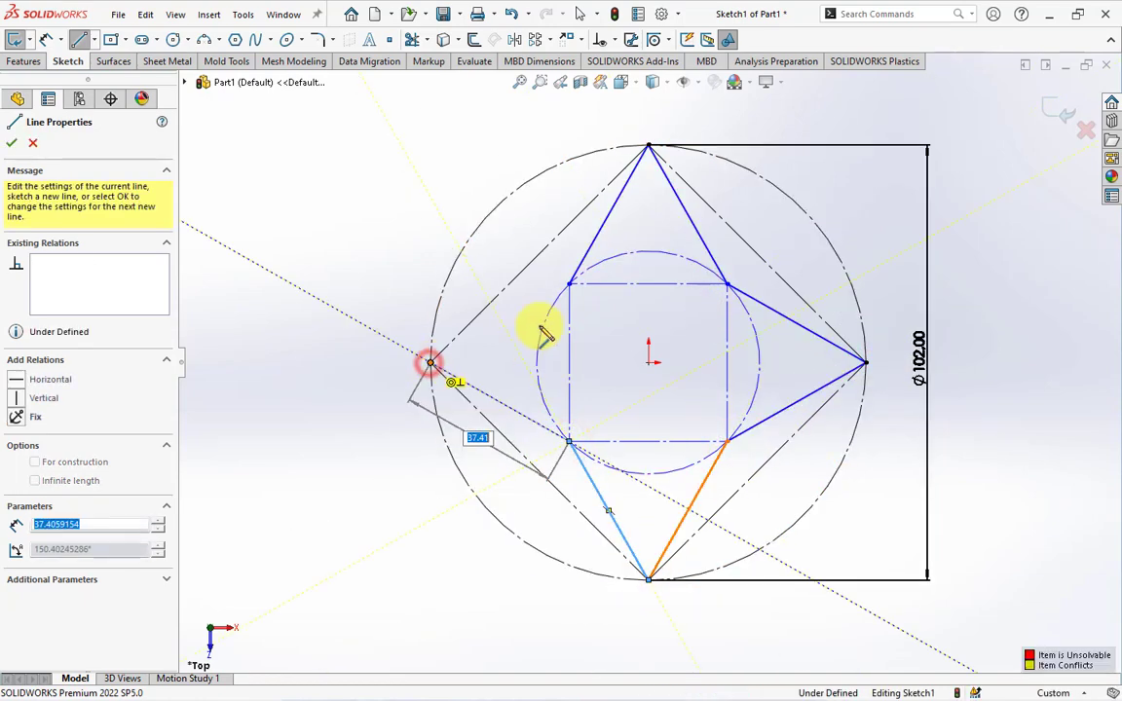
click(570, 284)
right_click(570, 285)
click(583, 294)
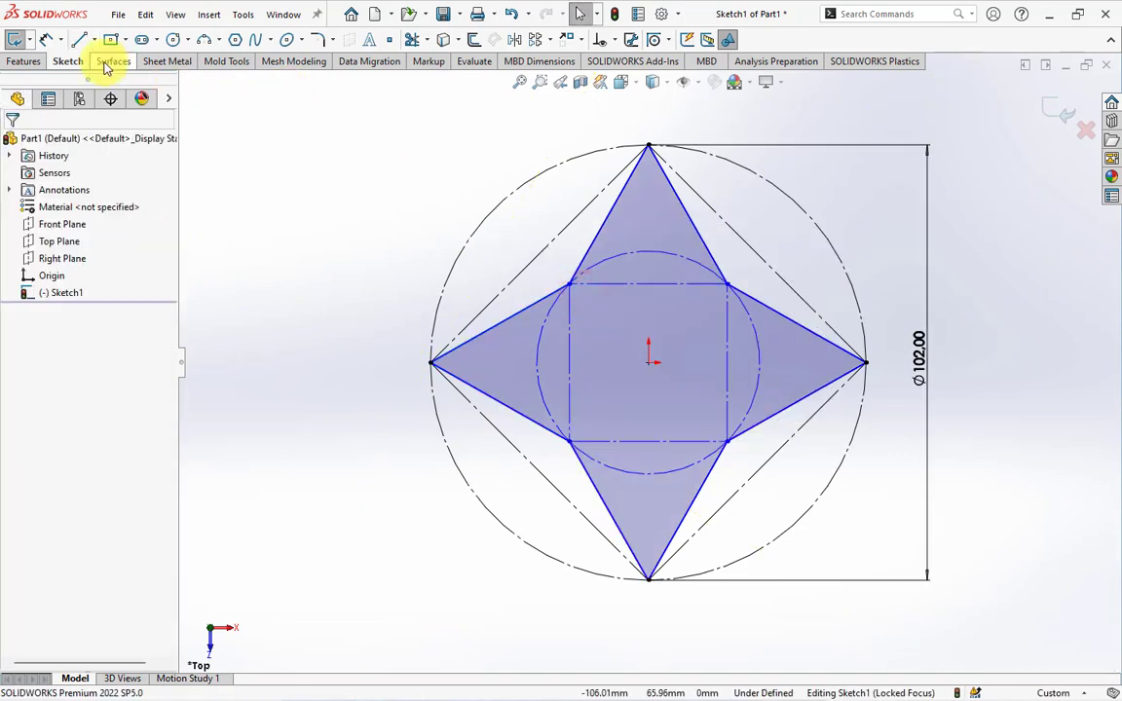
Dimension the top tip angle to 45°, fully defining the star sketch.
click(602, 226)
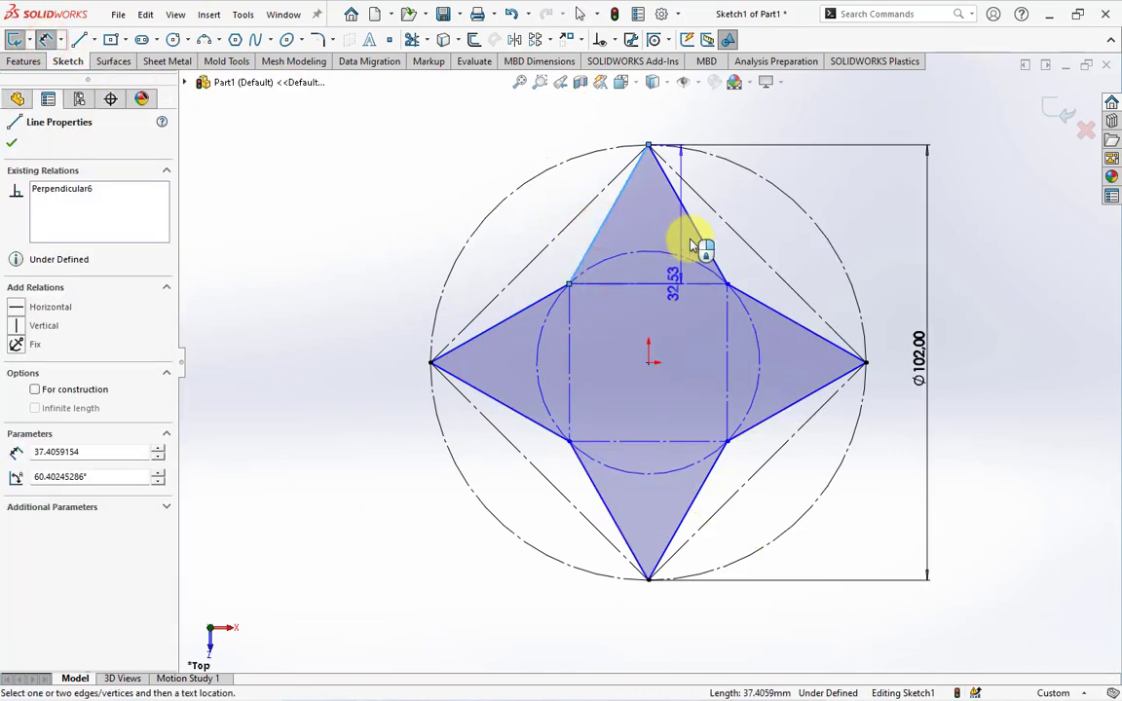
click(701, 249)
click(646, 224)
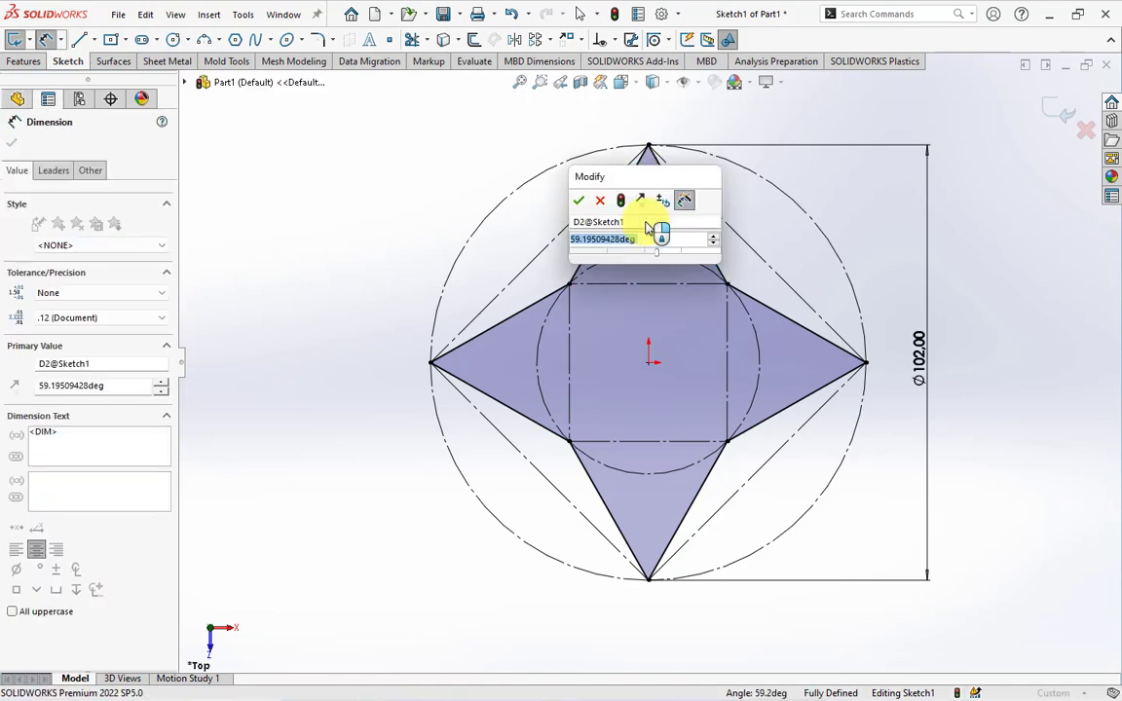
text(45)
click(579, 203)
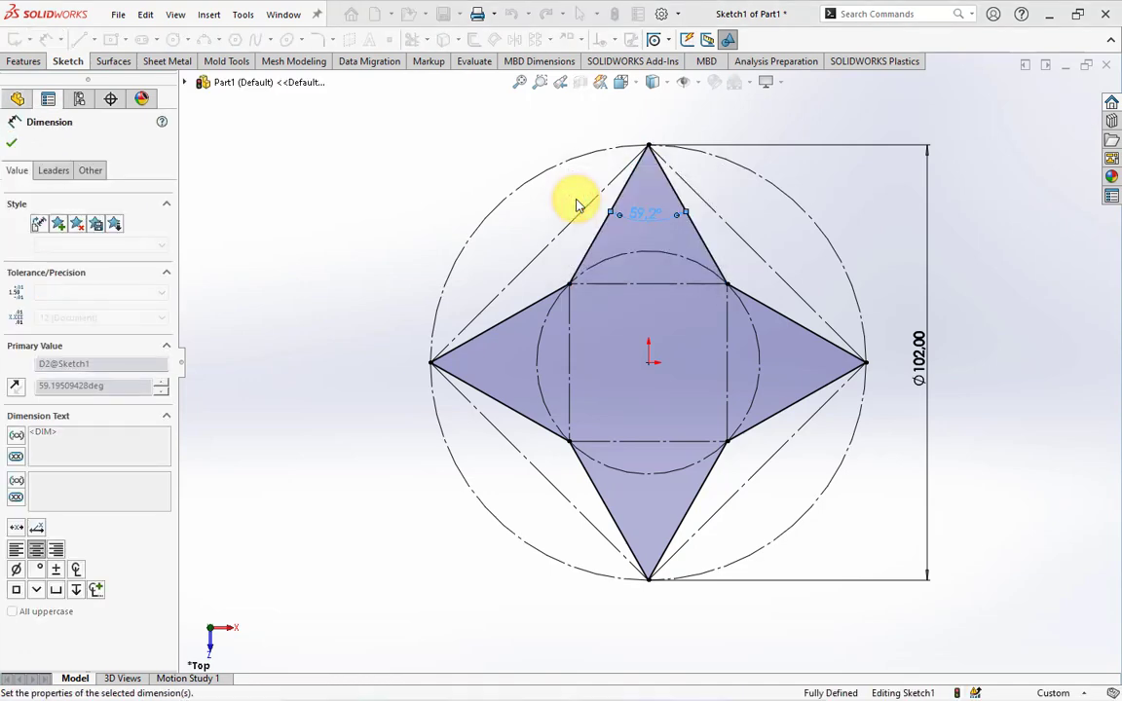
click(432, 205)
key(f)
middle_drag(432, 216, 497, 178)
Close the star sketch and start a new sketch on the Front Plane.
click(1062, 107)
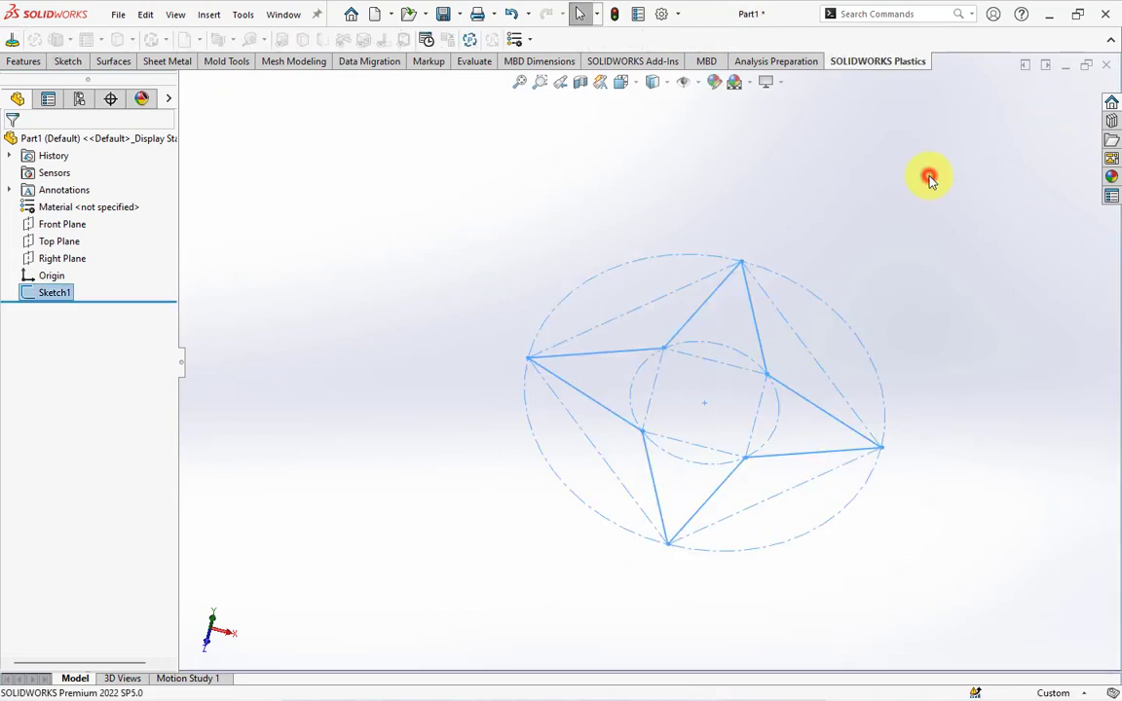
middle_drag(929, 178, 863, 188)
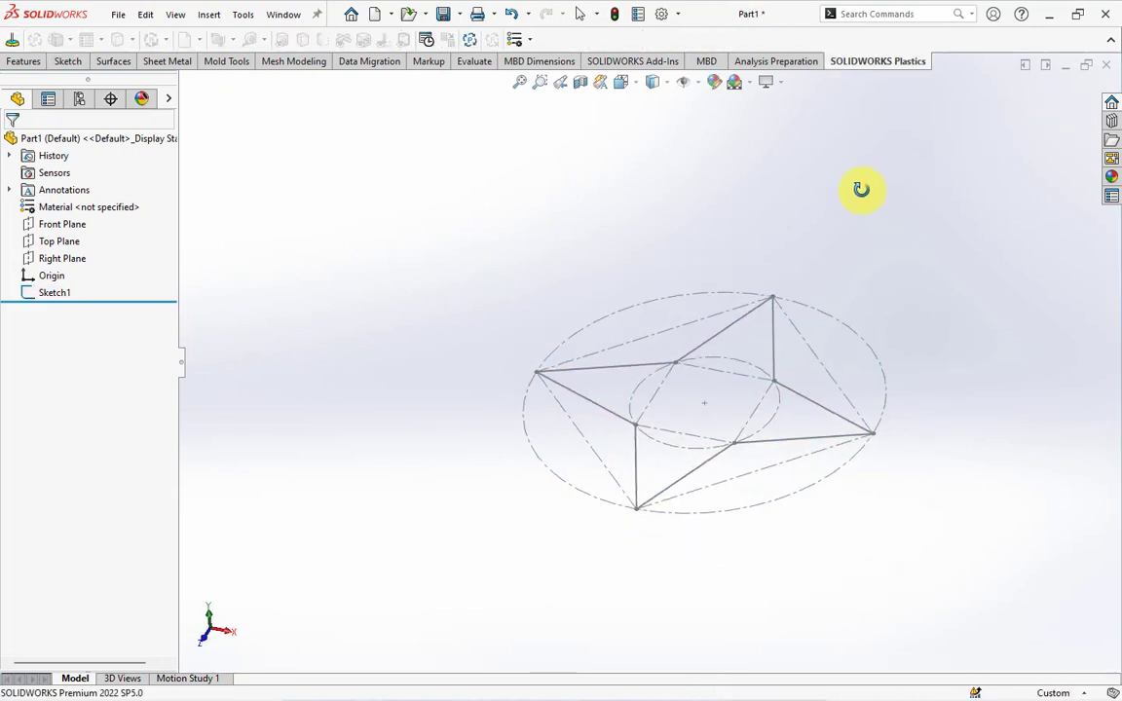
click(56, 226)
click(66, 202)
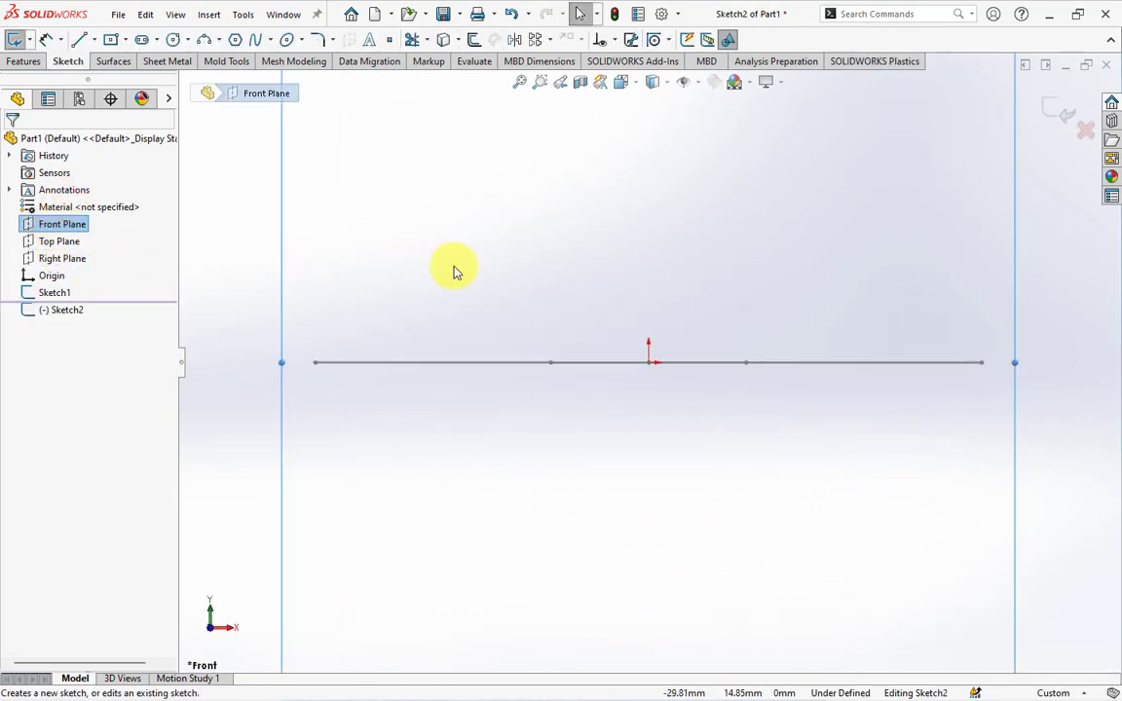
mouse_move(451, 268)
middle_down()
mouse_move(423, 310)
mouse_move(420, 338)
middle_up()
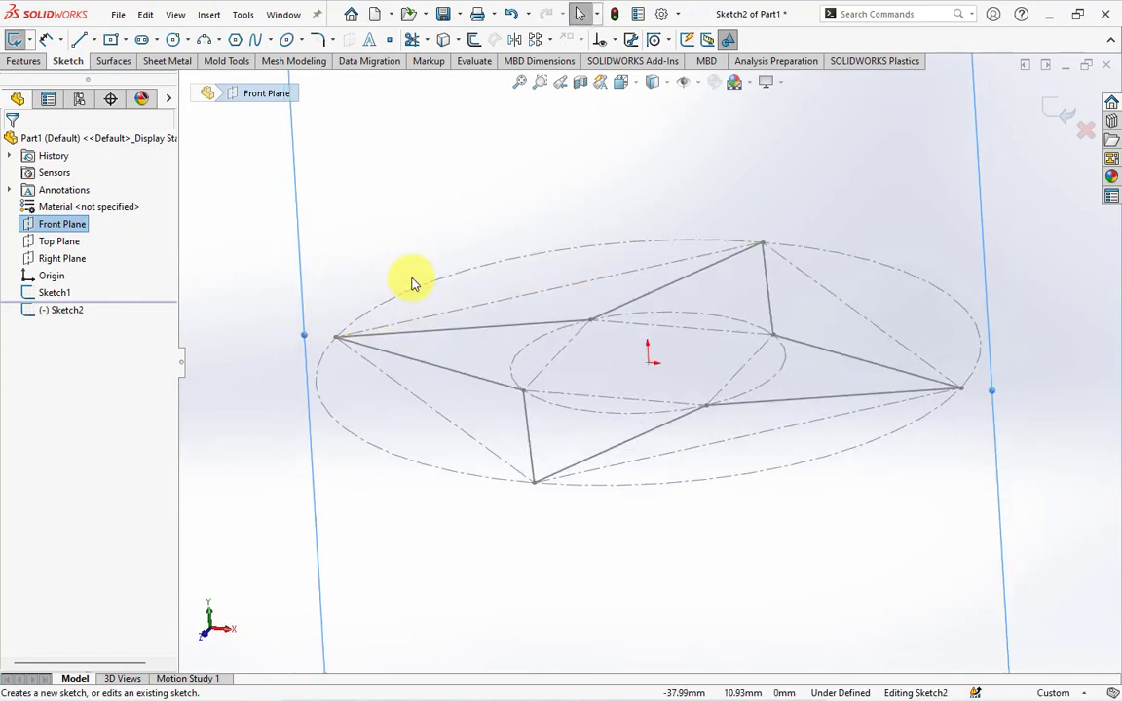
Draw two lines from the star's left tip up to a peak and down to the right tip.
click(78, 39)
click(335, 337)
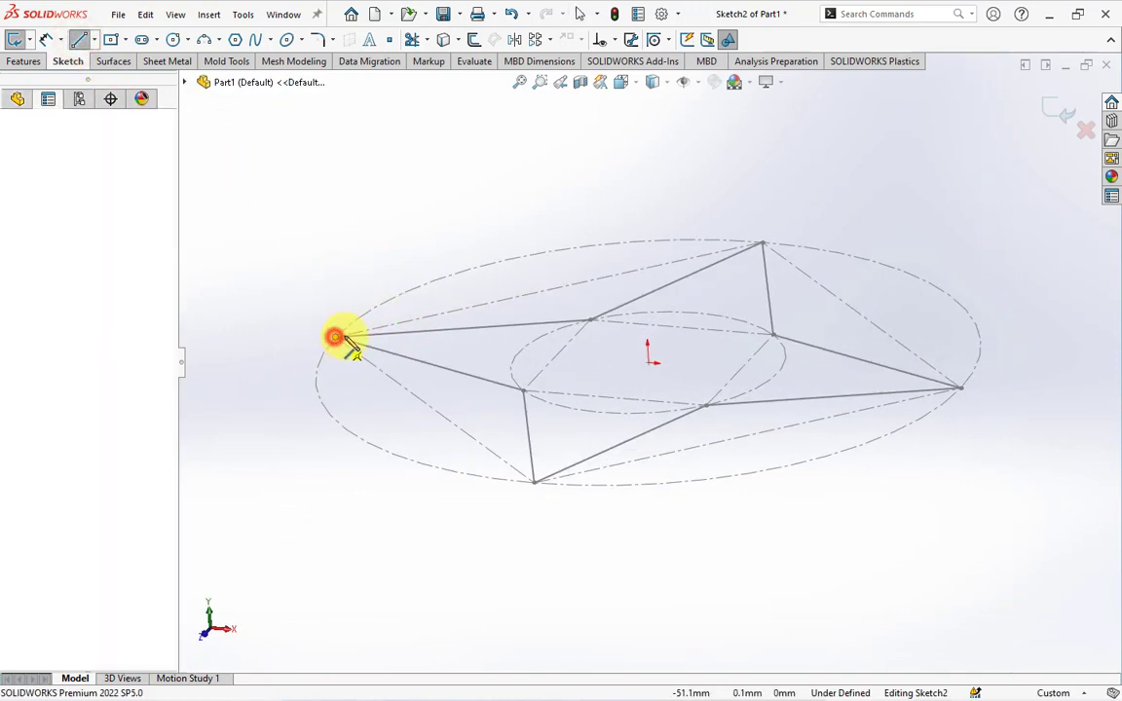
drag(648, 352, 653, 317)
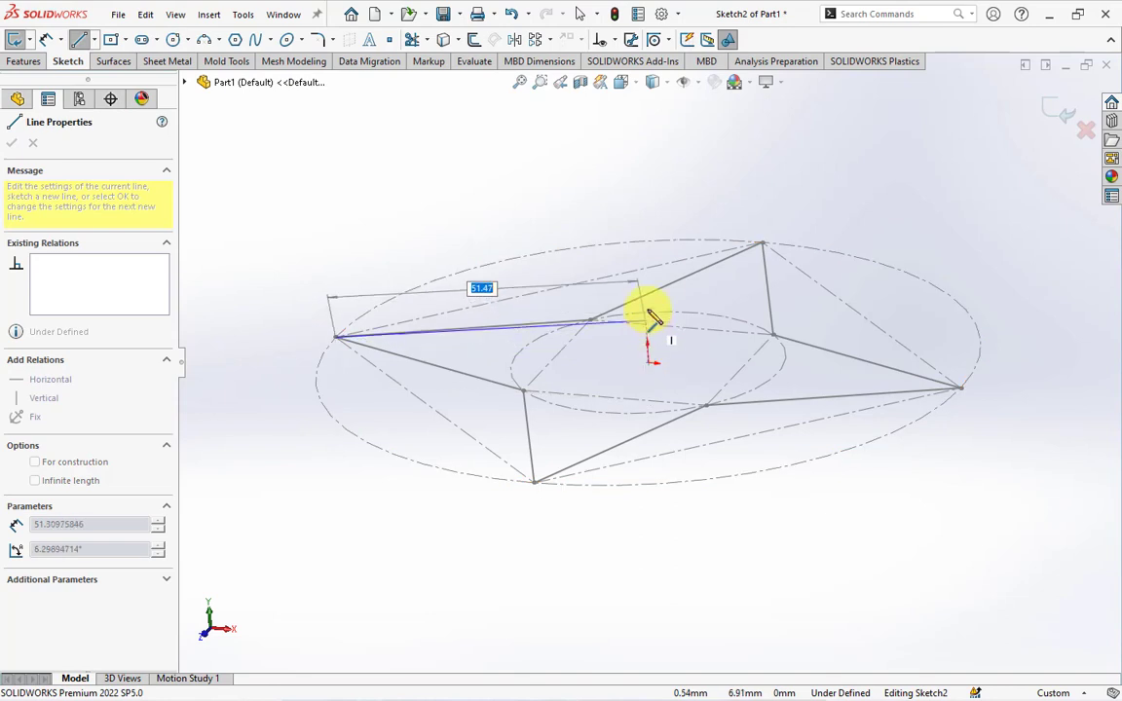
click(643, 276)
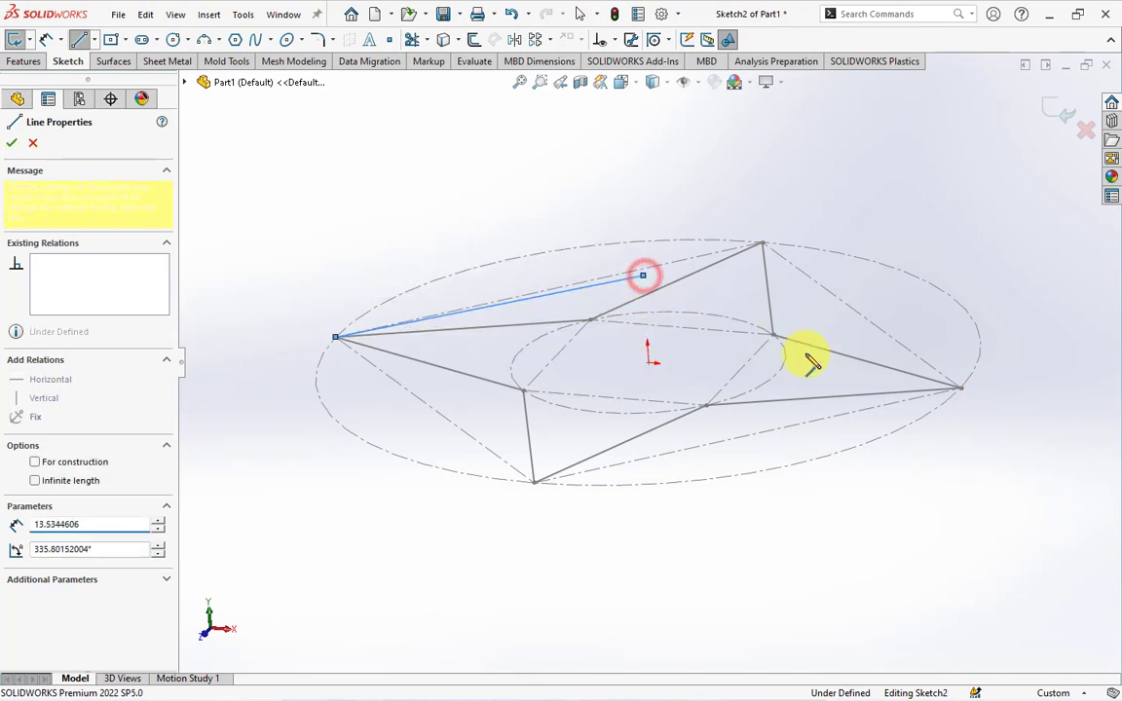
click(961, 391)
right_click(962, 390)
click(967, 400)
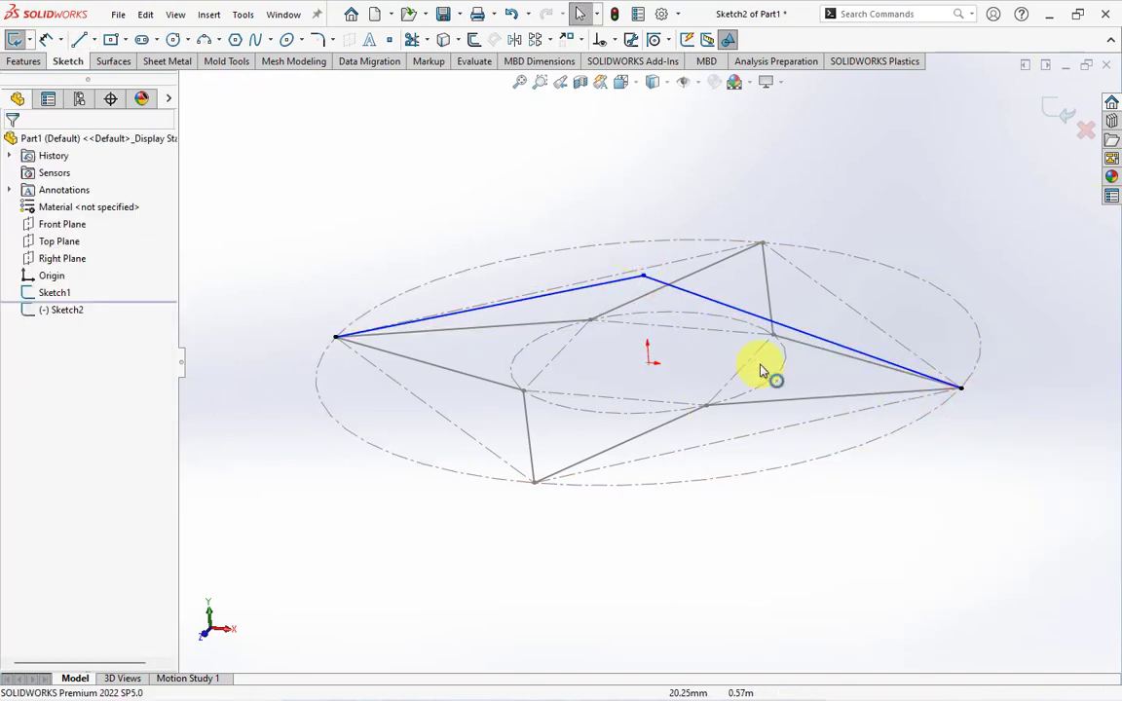
Make the two sloped lines equal in length.
click(629, 289)
ctrl+click(696, 295)
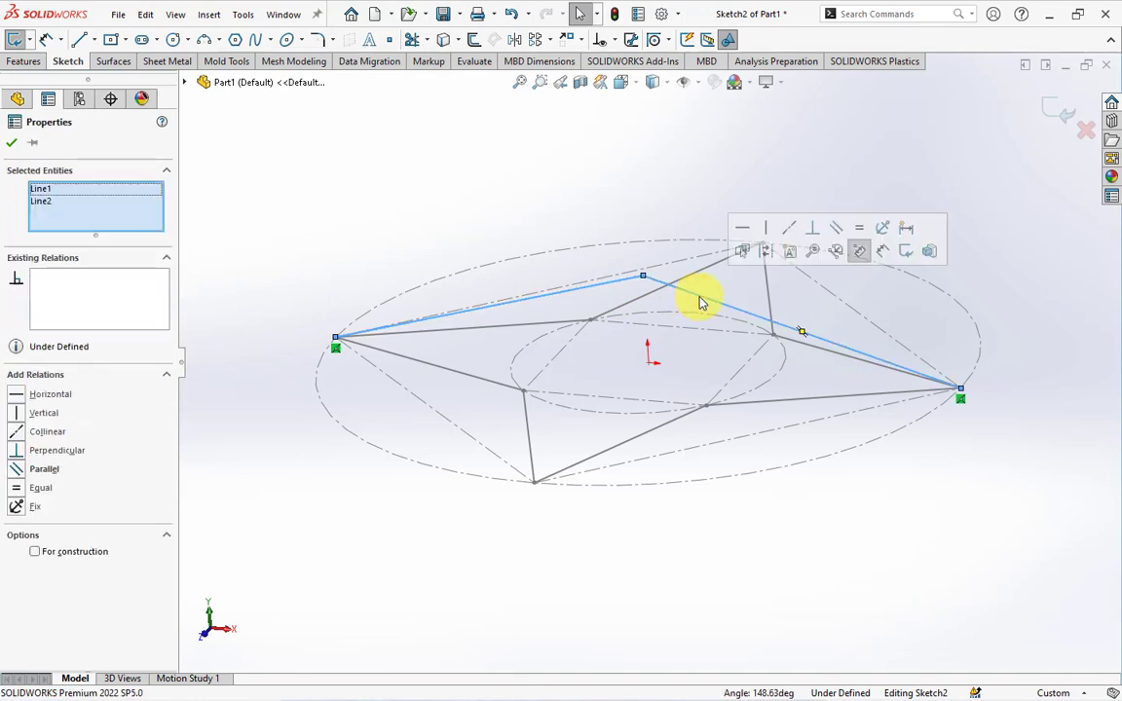
click(860, 232)
click(682, 168)
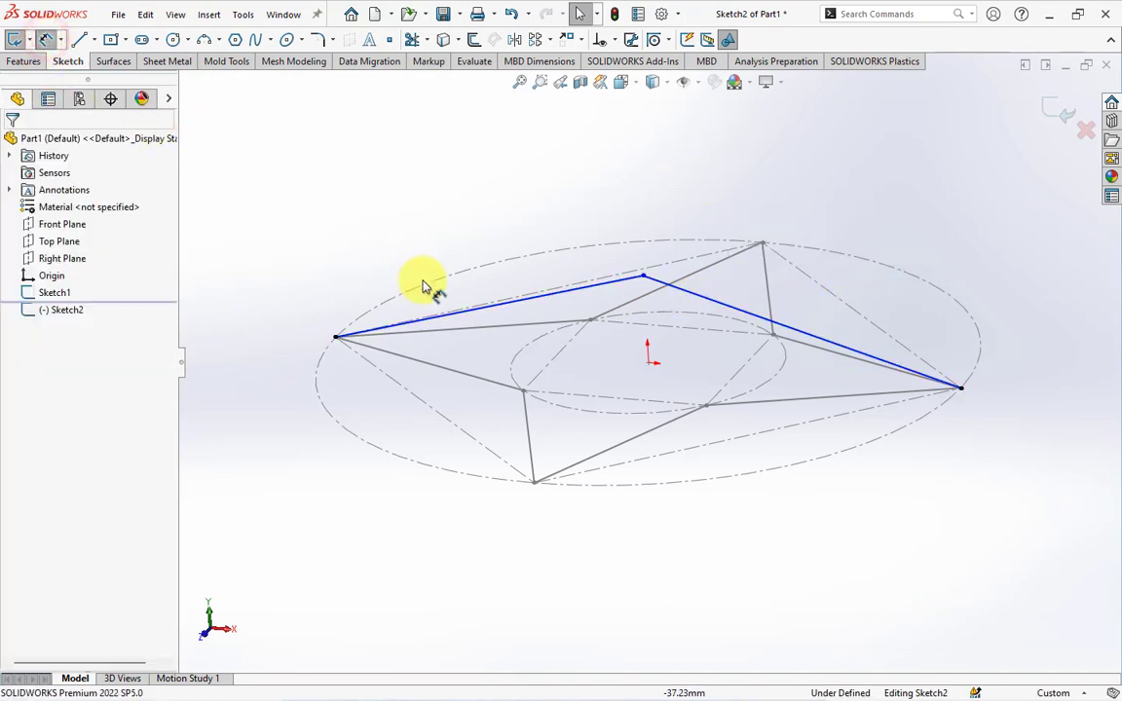
From the front view, dimension the left sloped line's angle to the base, then exit the sketch.
middle_drag(426, 294, 448, 254)
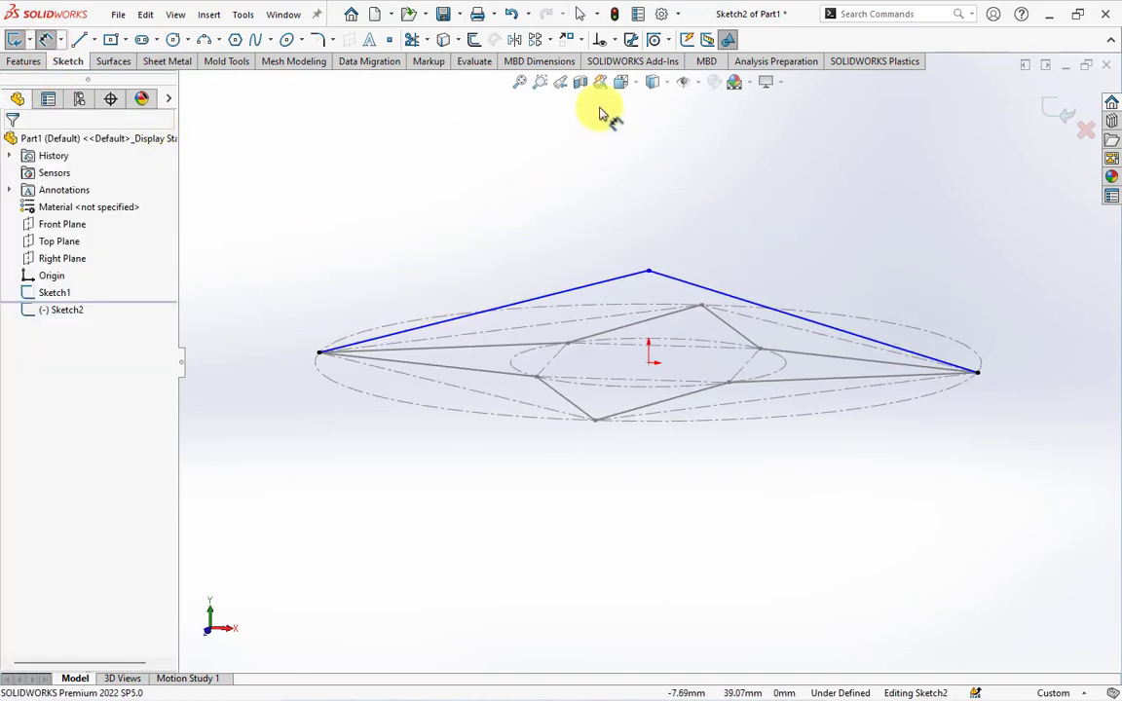
click(620, 82)
click(645, 153)
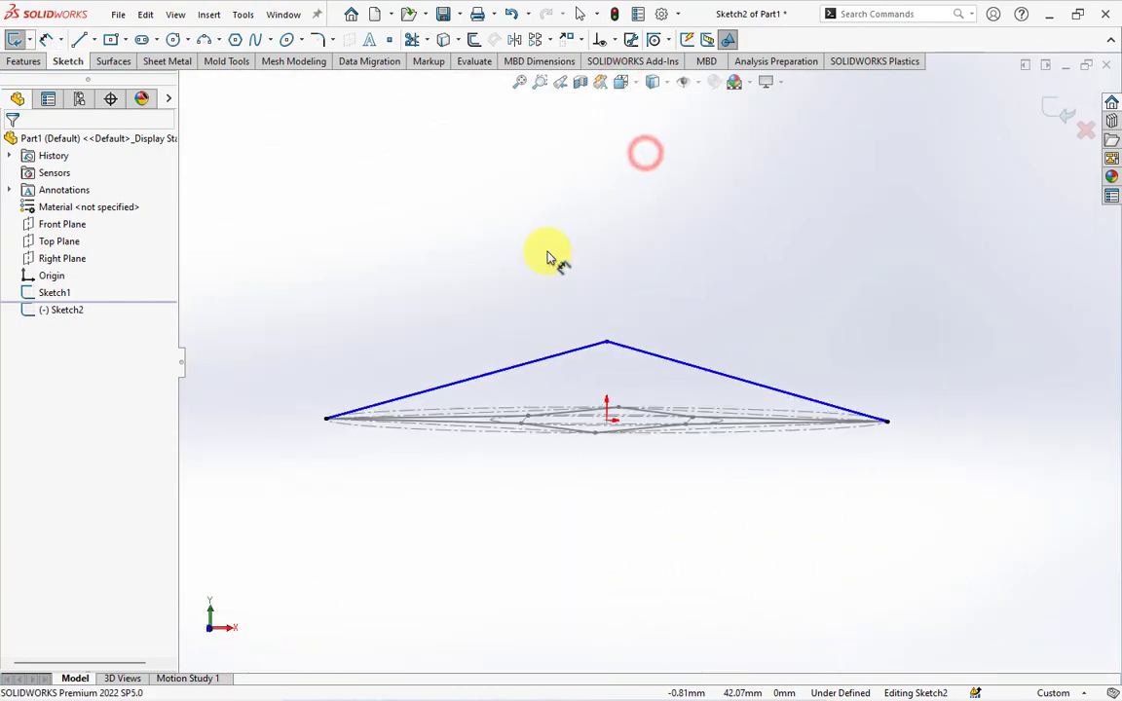
click(556, 341)
click(506, 408)
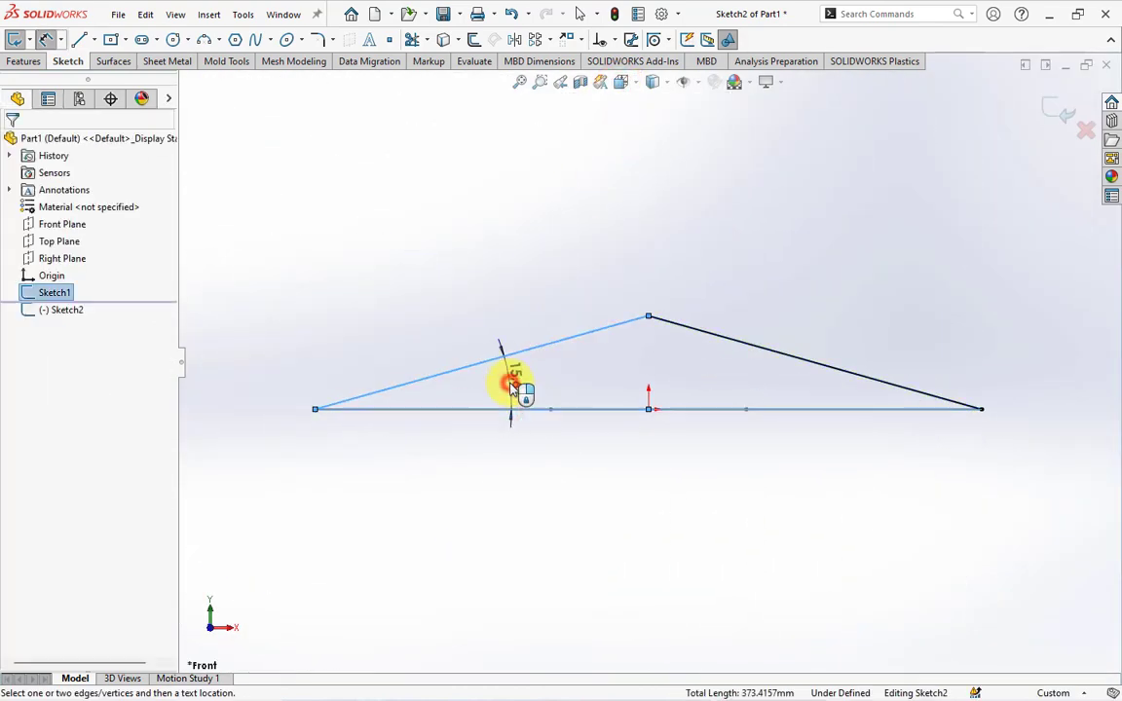
click(513, 387)
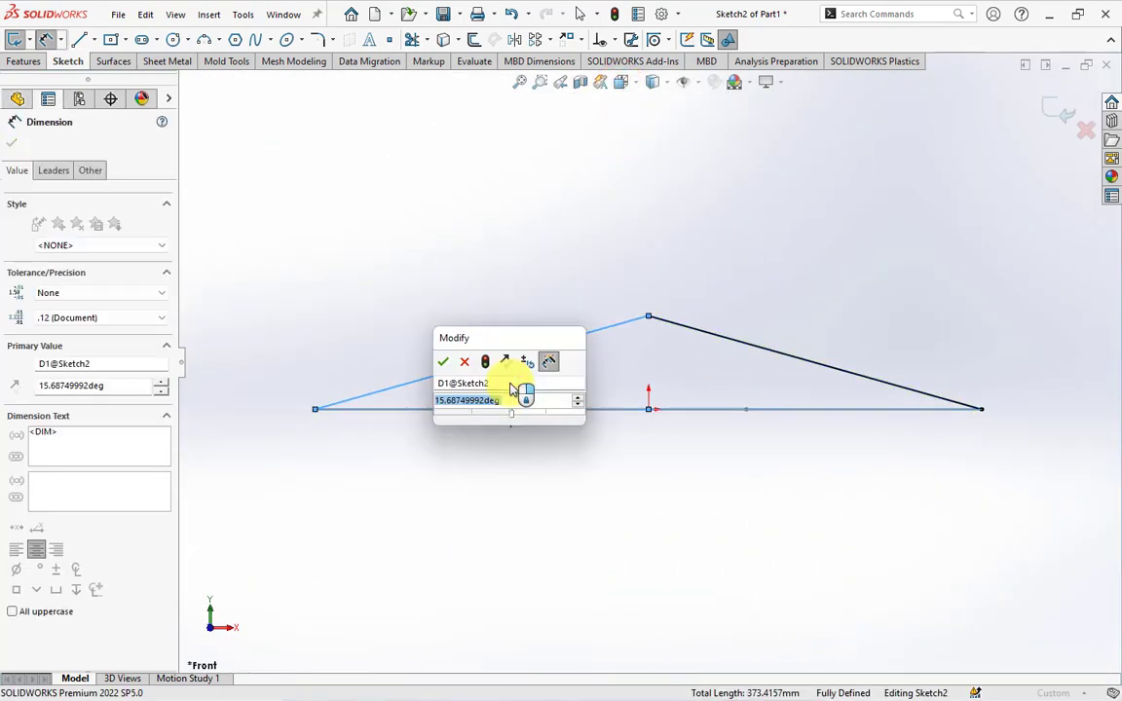
click(444, 364)
click(443, 290)
mouse_move(580, 311)
middle_down()
mouse_move(556, 356)
mouse_move(516, 276)
middle_up()
click(1056, 118)
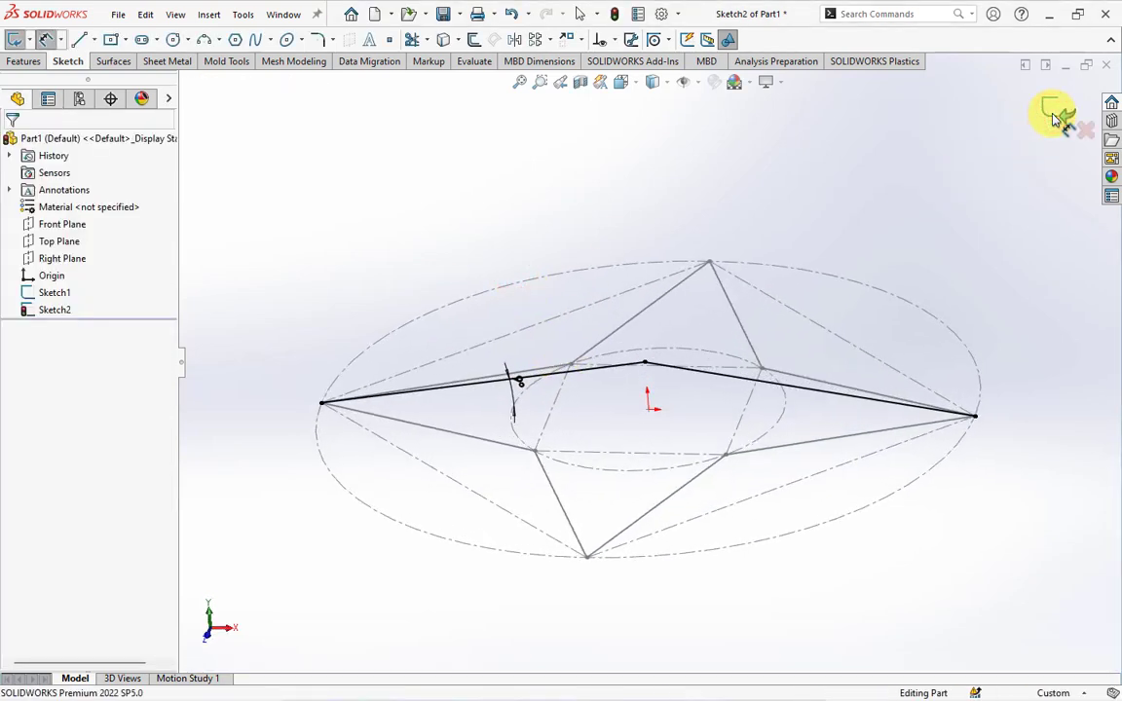
middle_drag(932, 201, 906, 271)
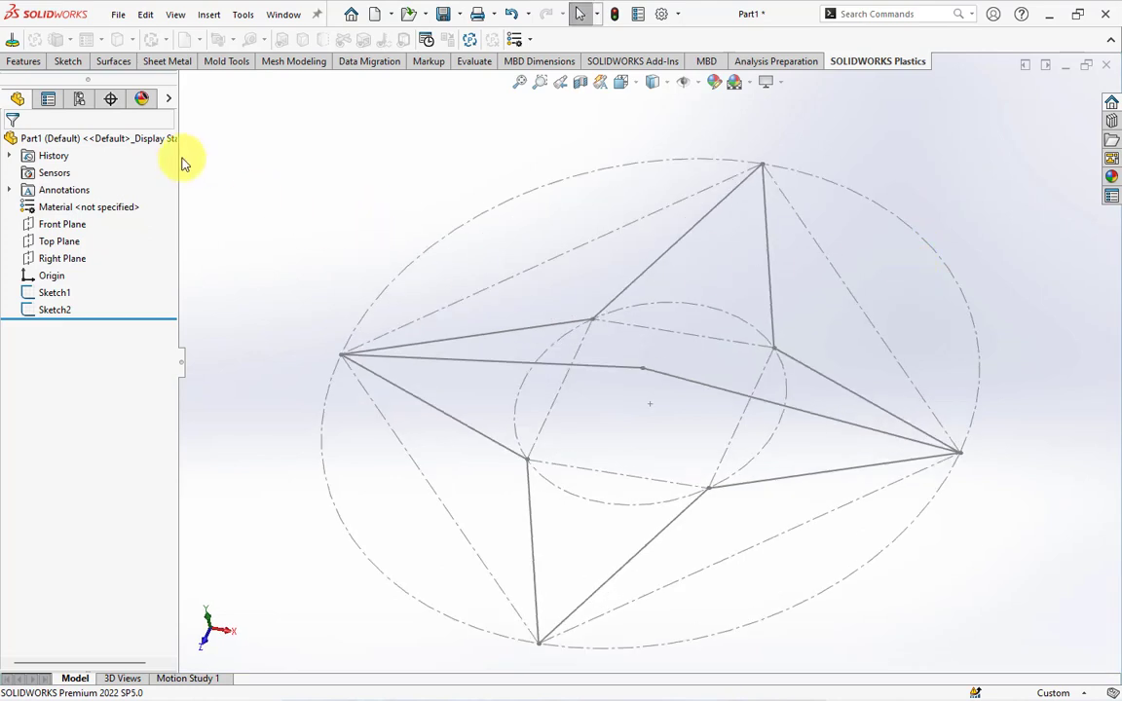
Loft a surface from the star's upper-left edge to the left sloped peak line via SelectionManager.
click(123, 66)
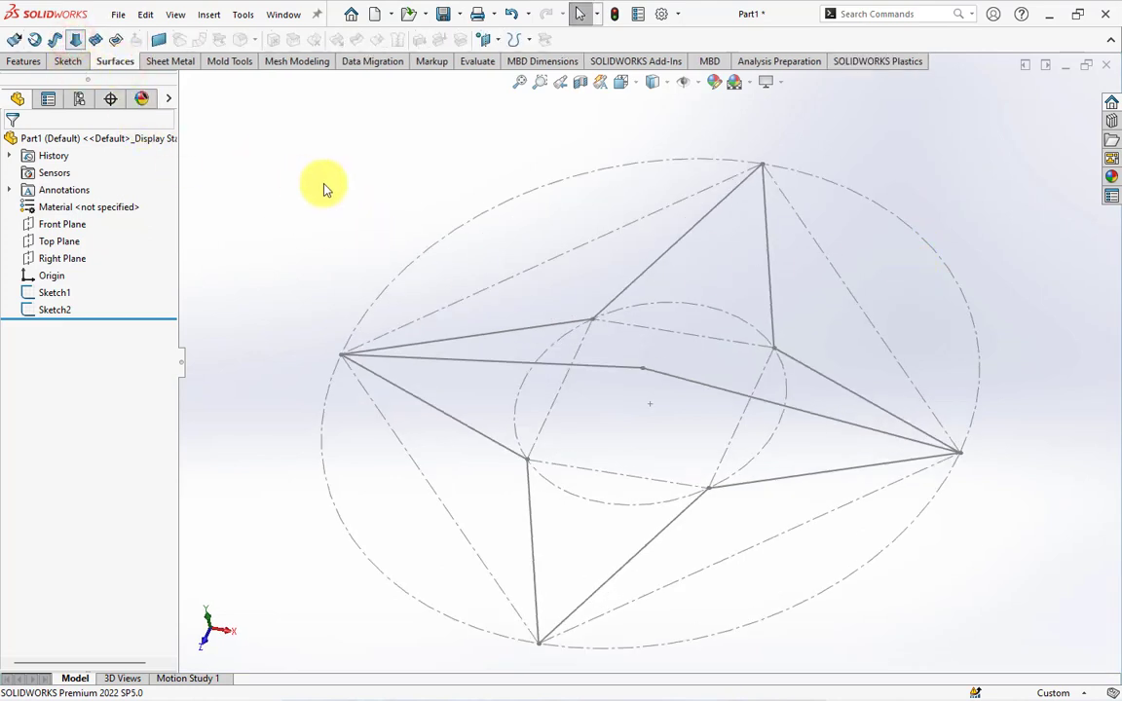
right_click(378, 217)
click(419, 261)
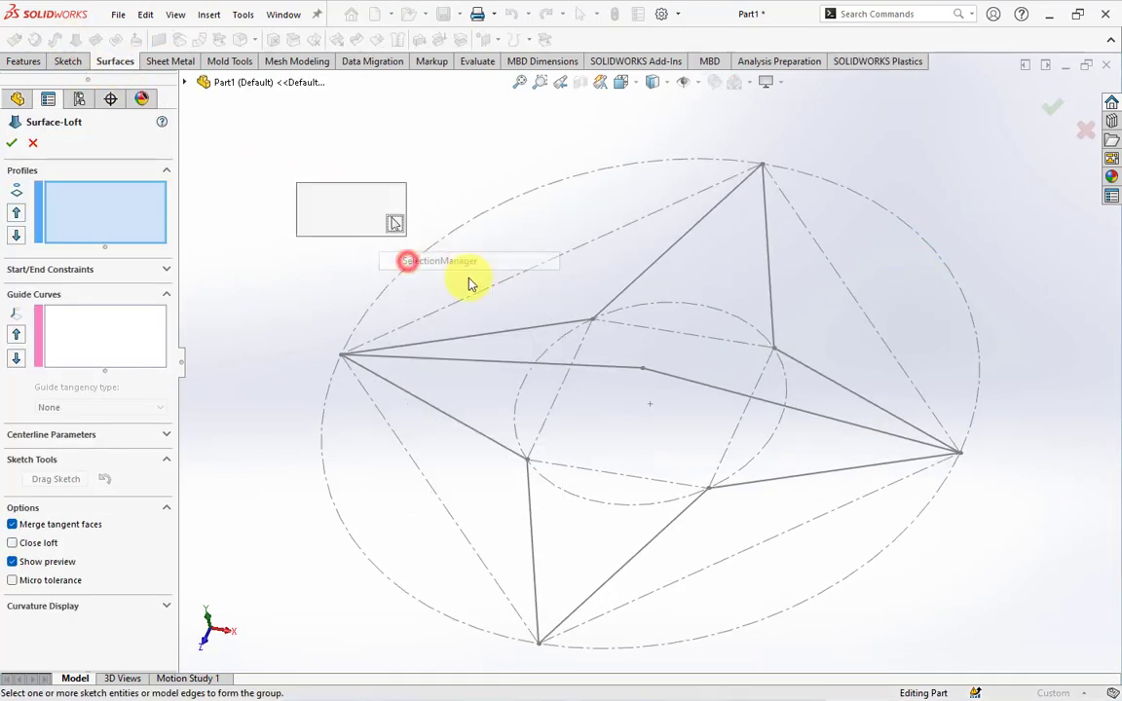
click(560, 331)
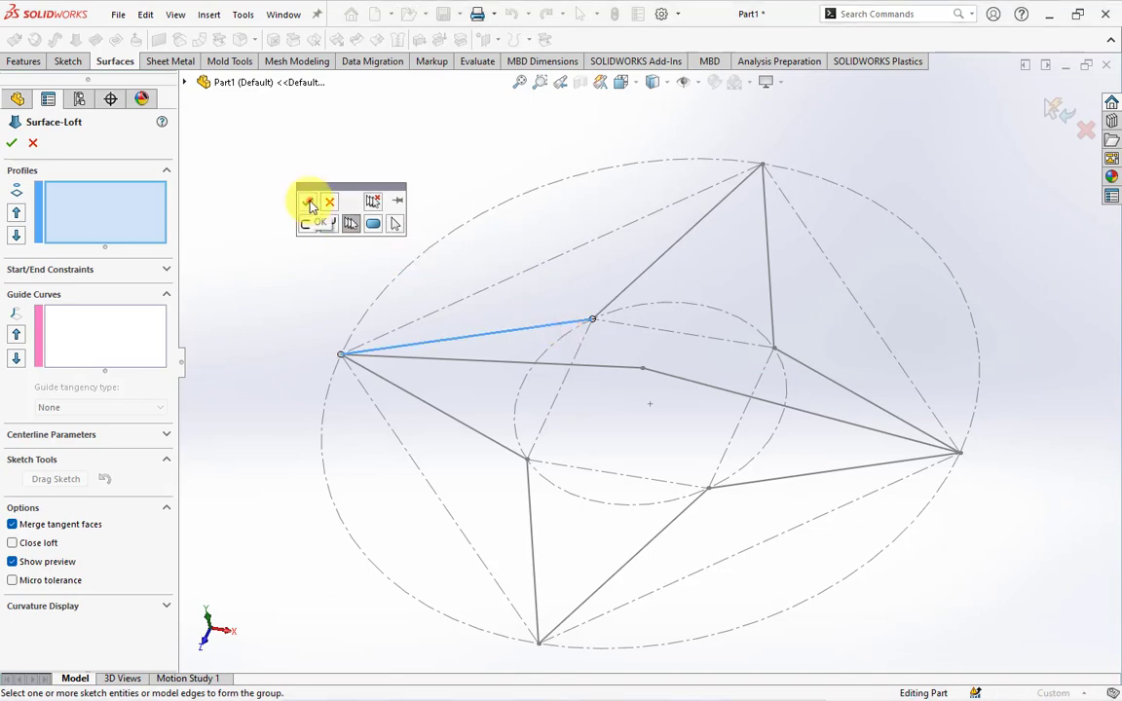
click(308, 202)
right_click(352, 192)
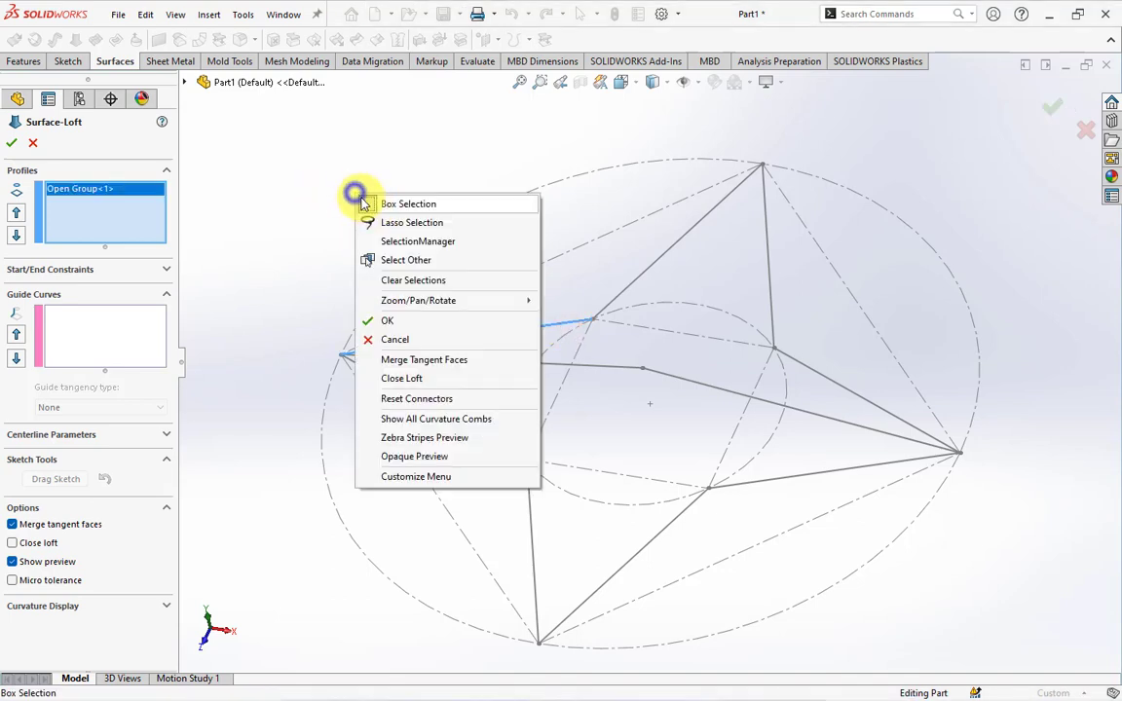
click(392, 239)
click(600, 373)
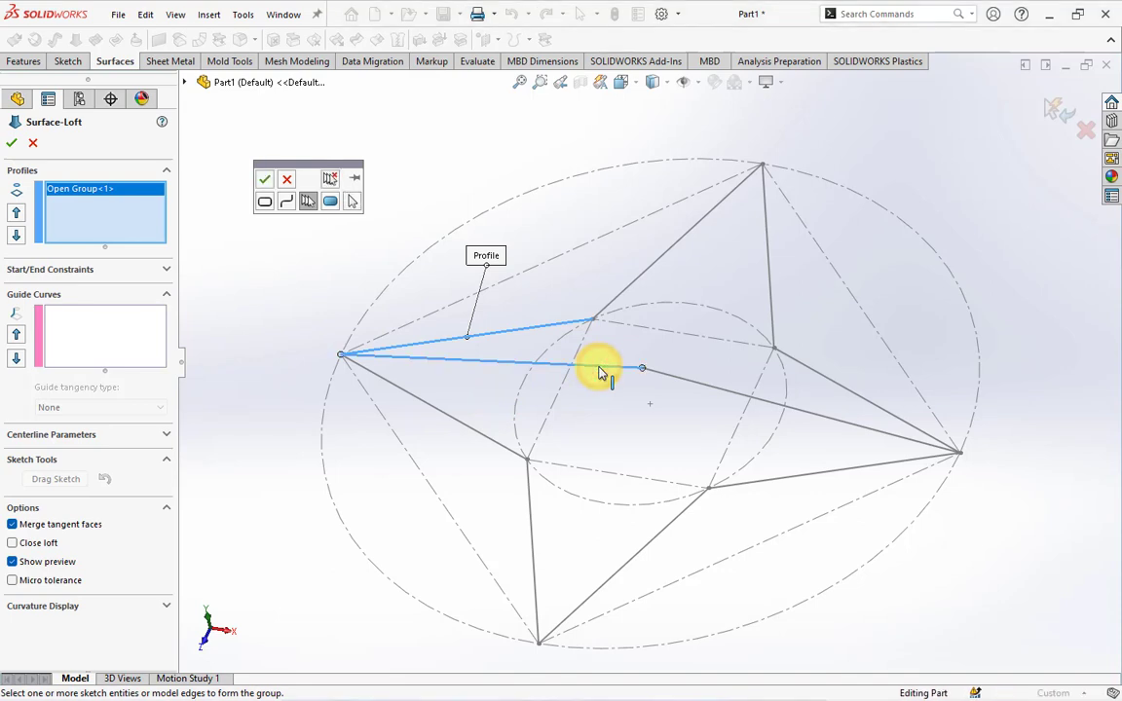
click(266, 181)
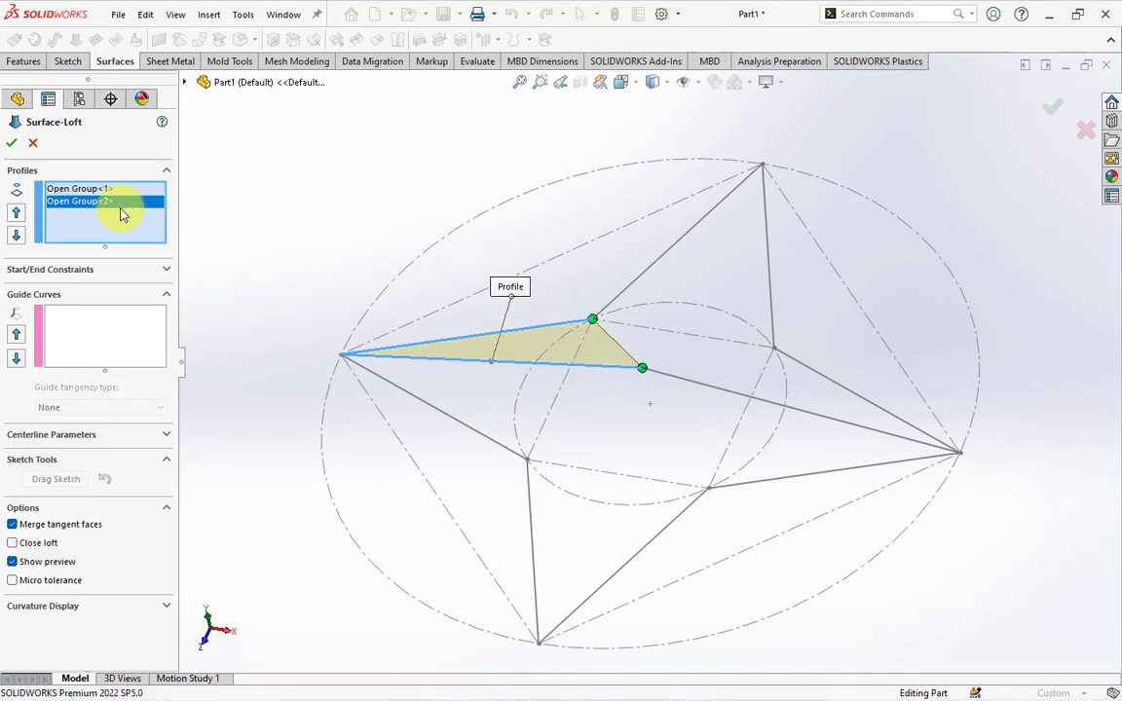
click(11, 143)
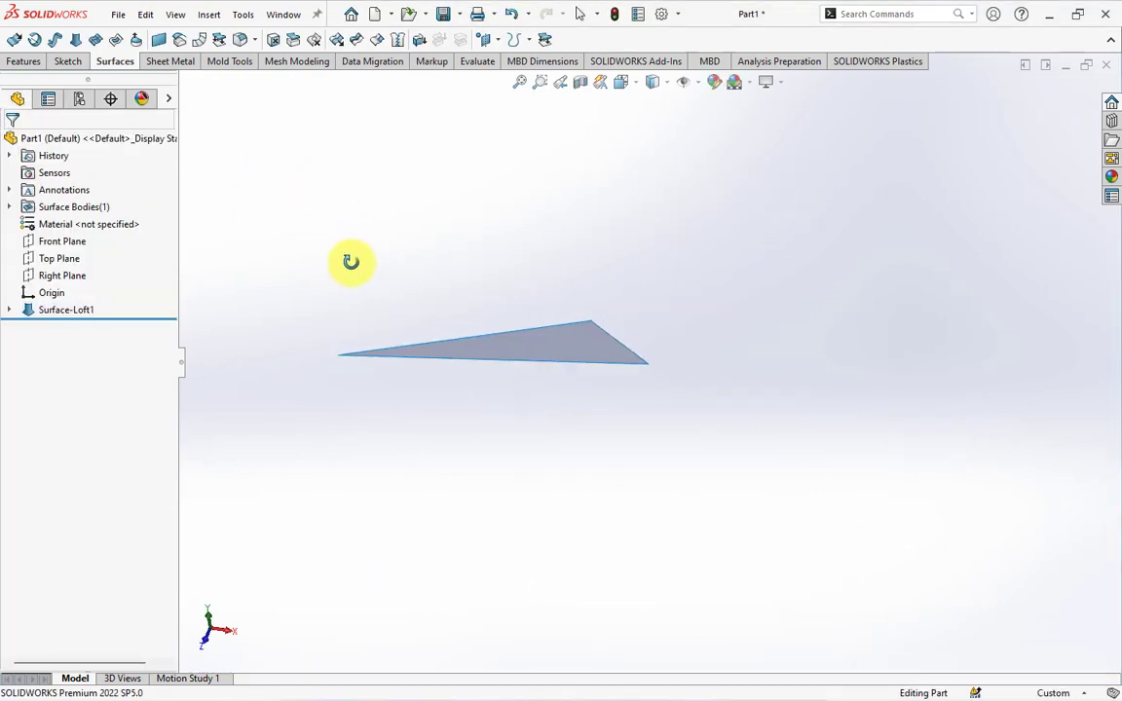
Mirror the loft surface body about the Front Plane.
click(48, 240)
click(26, 62)
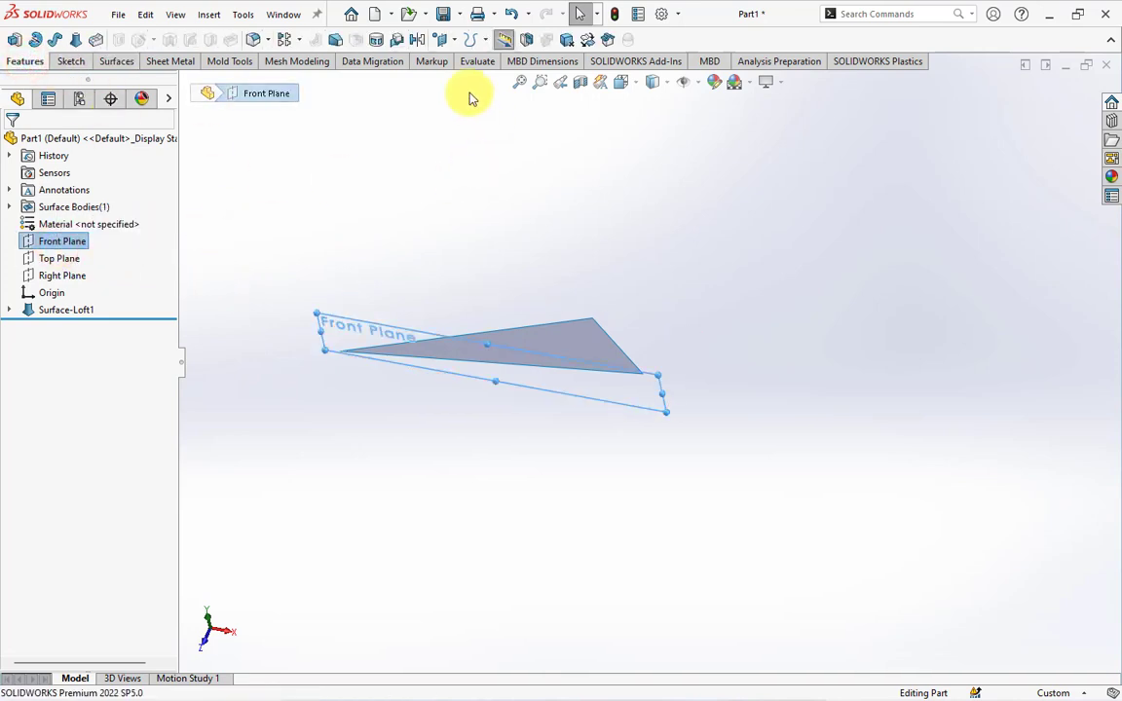
click(419, 41)
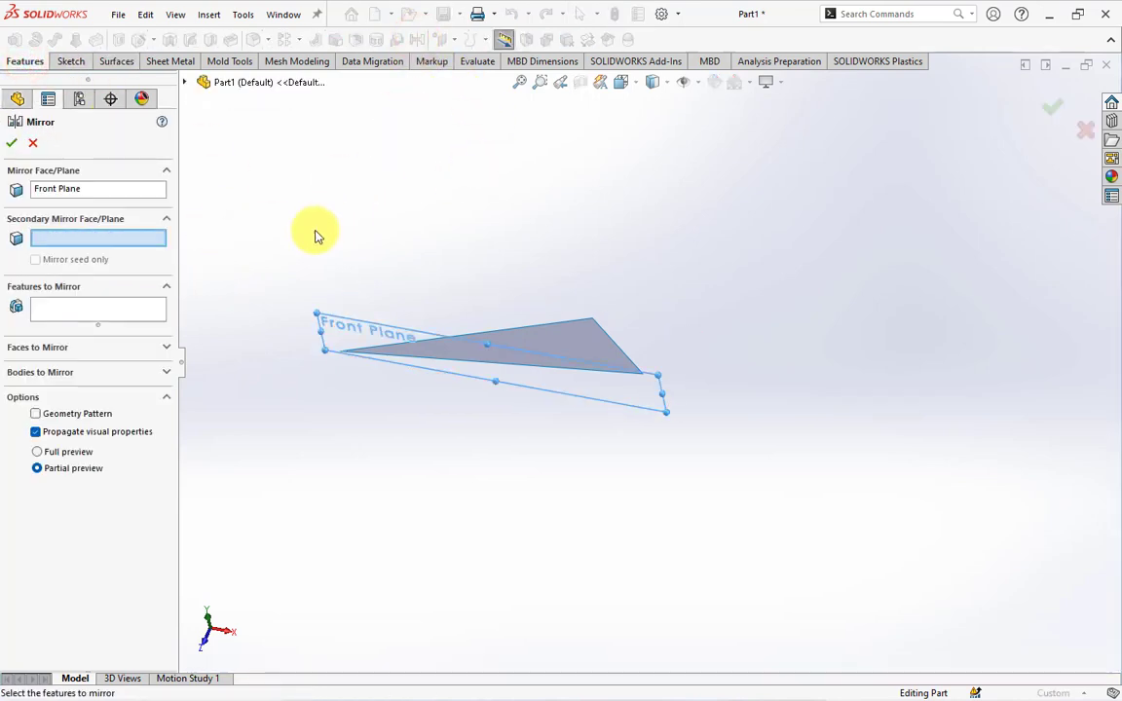
click(57, 373)
click(543, 345)
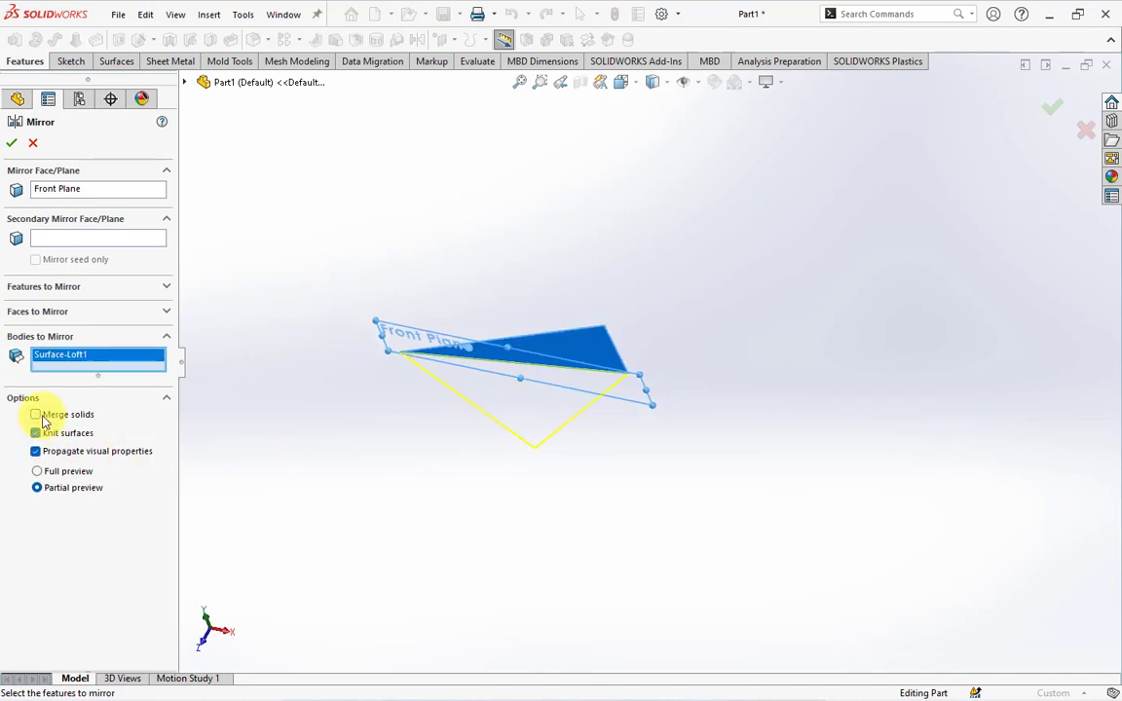
click(12, 146)
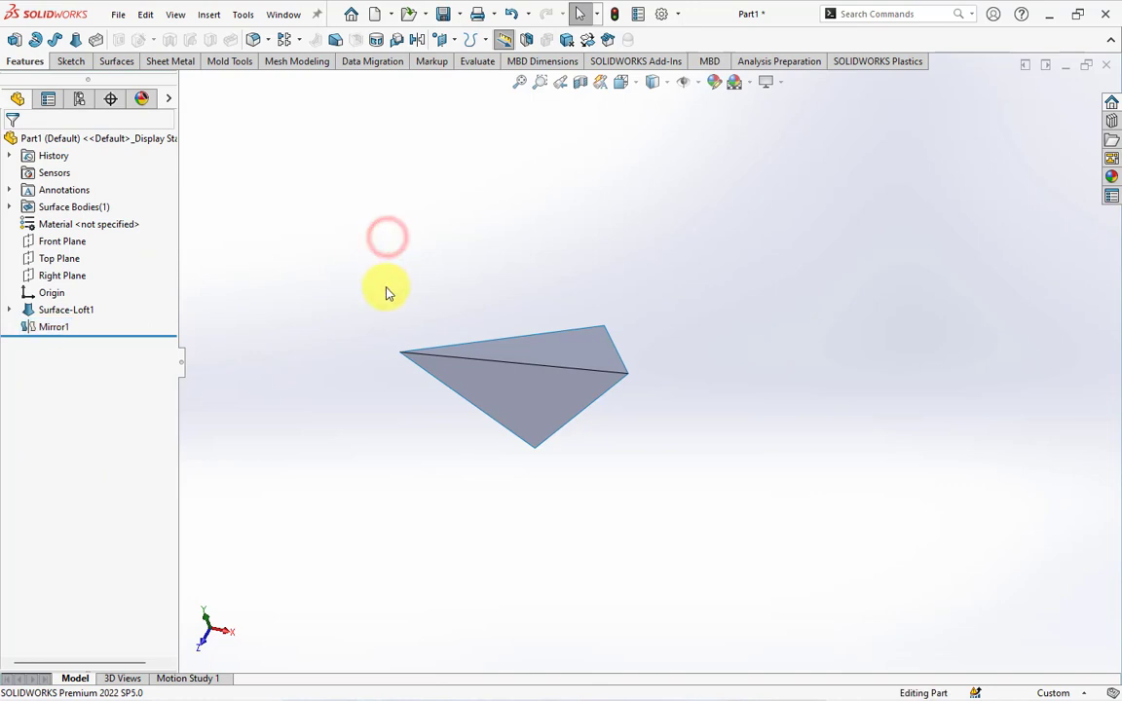
middle_drag(371, 283, 398, 274)
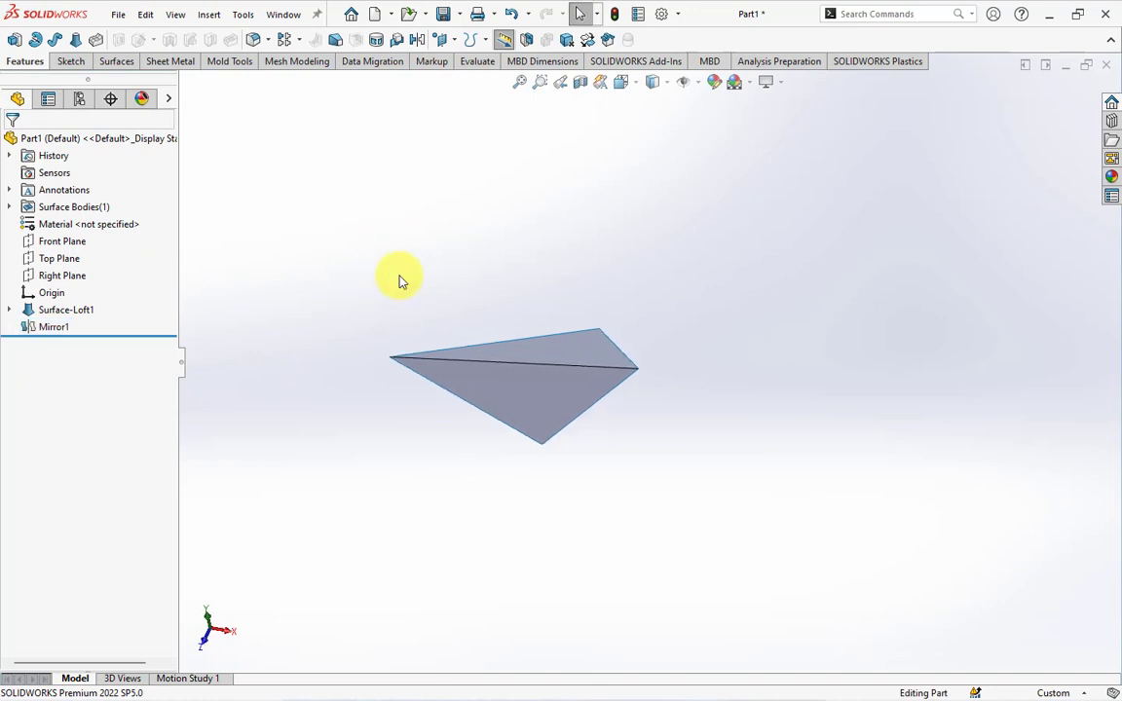
Create Axis1 at the intersection of the Front and Right Planes.
click(61, 242)
ctrl+click(56, 275)
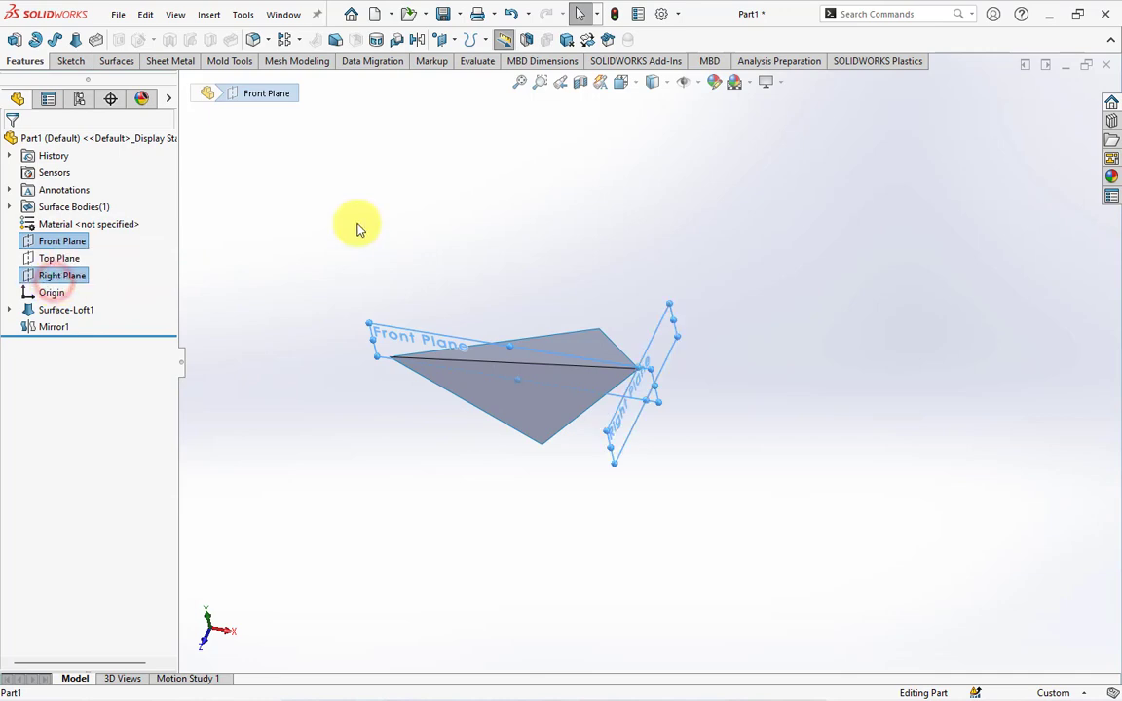
click(453, 40)
click(462, 78)
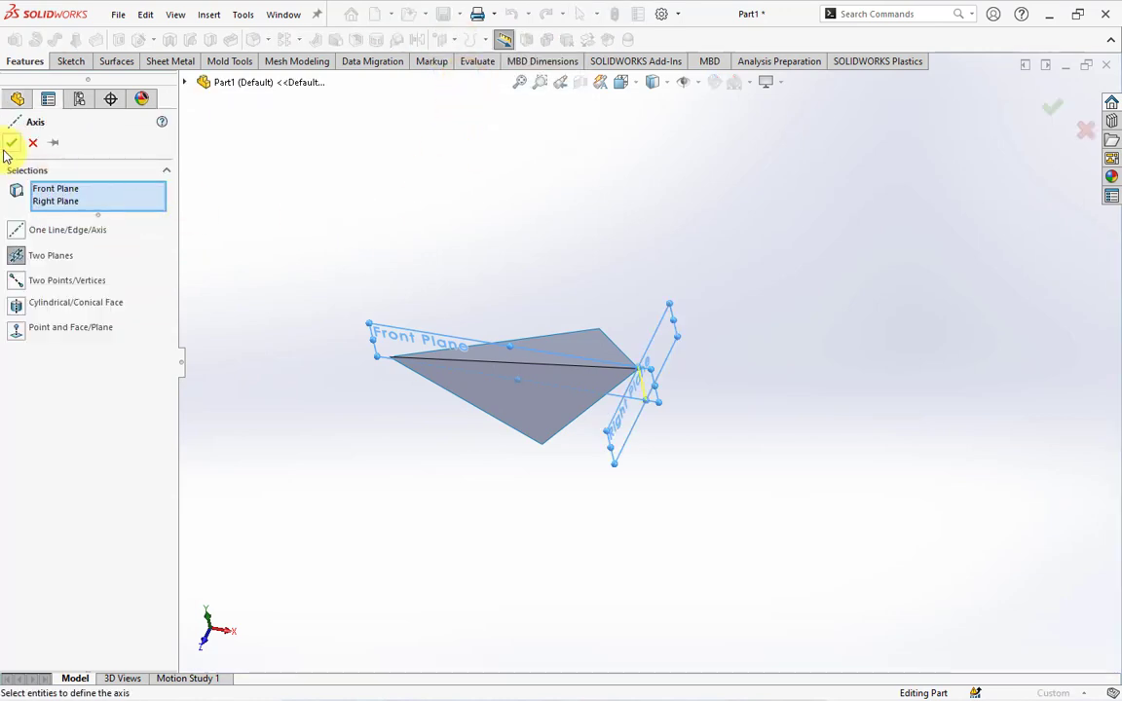
click(9, 144)
mouse_move(395, 260)
middle_down()
mouse_move(423, 266)
mouse_move(396, 232)
middle_up()
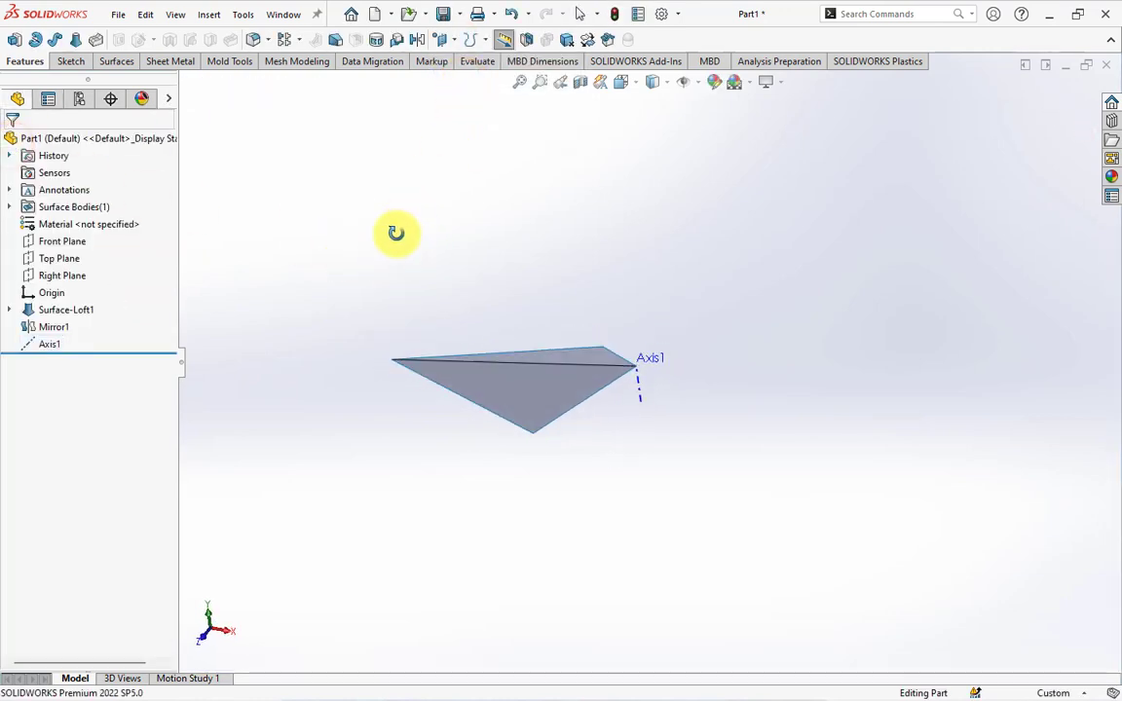
Circular-pattern the mirrored wedge body around Axis1 into 4 equally spaced instances.
click(293, 40)
click(313, 78)
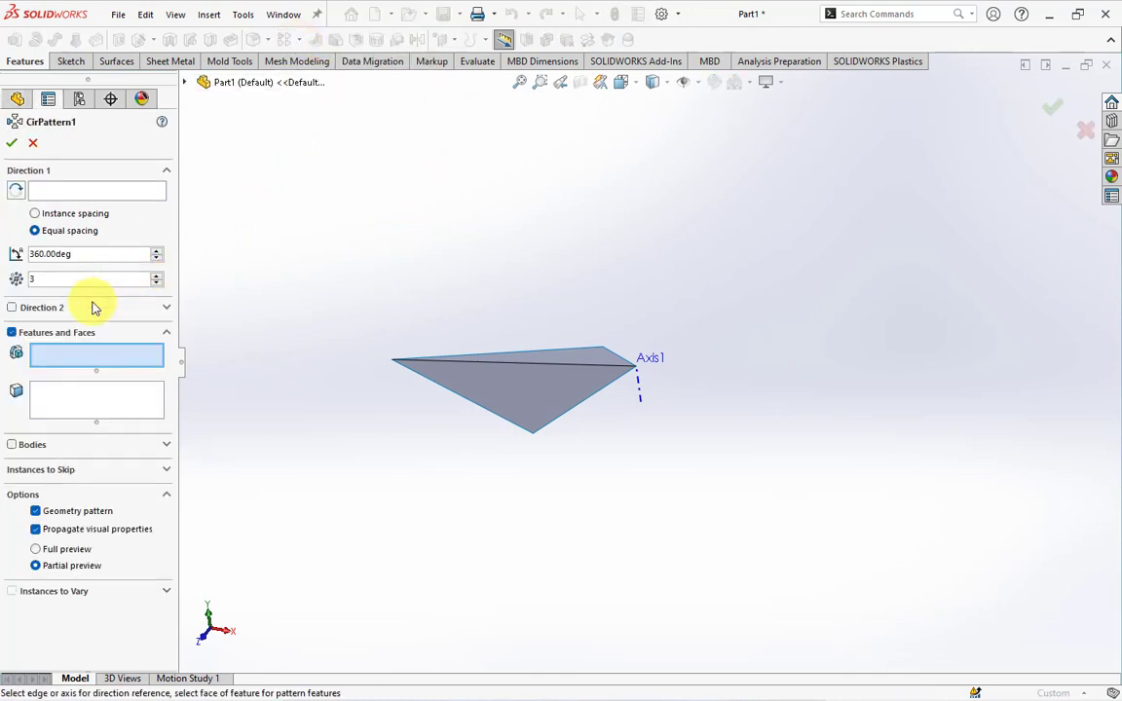
click(12, 444)
click(534, 382)
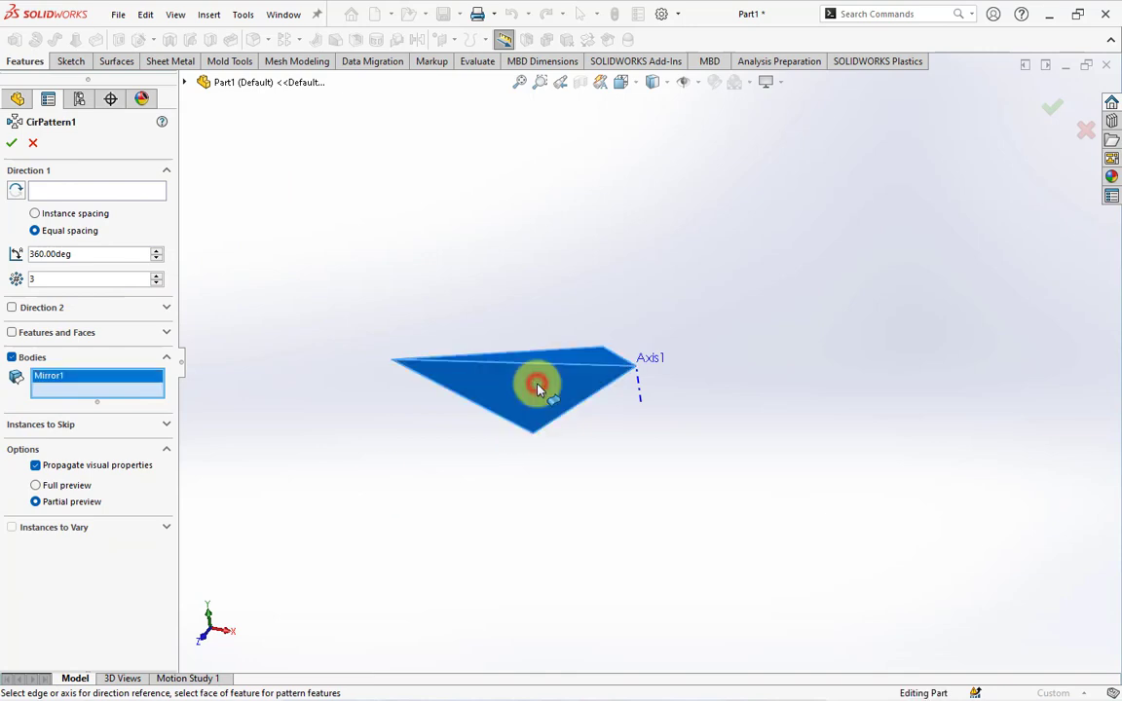
click(67, 191)
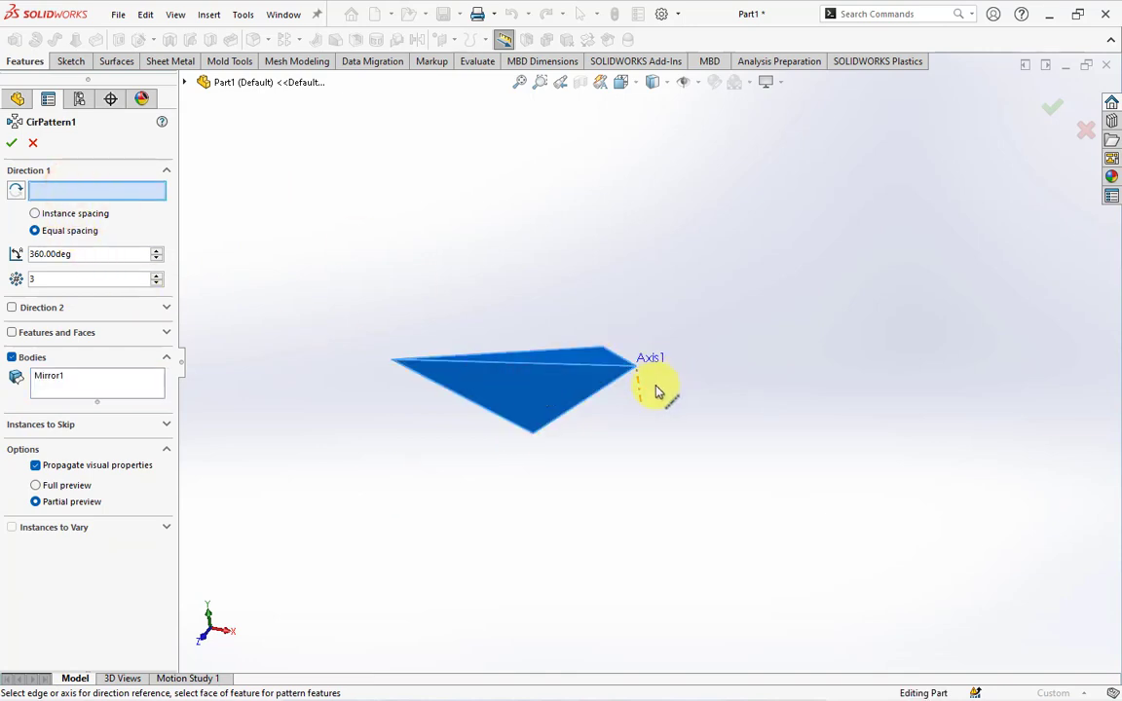
click(656, 390)
click(156, 276)
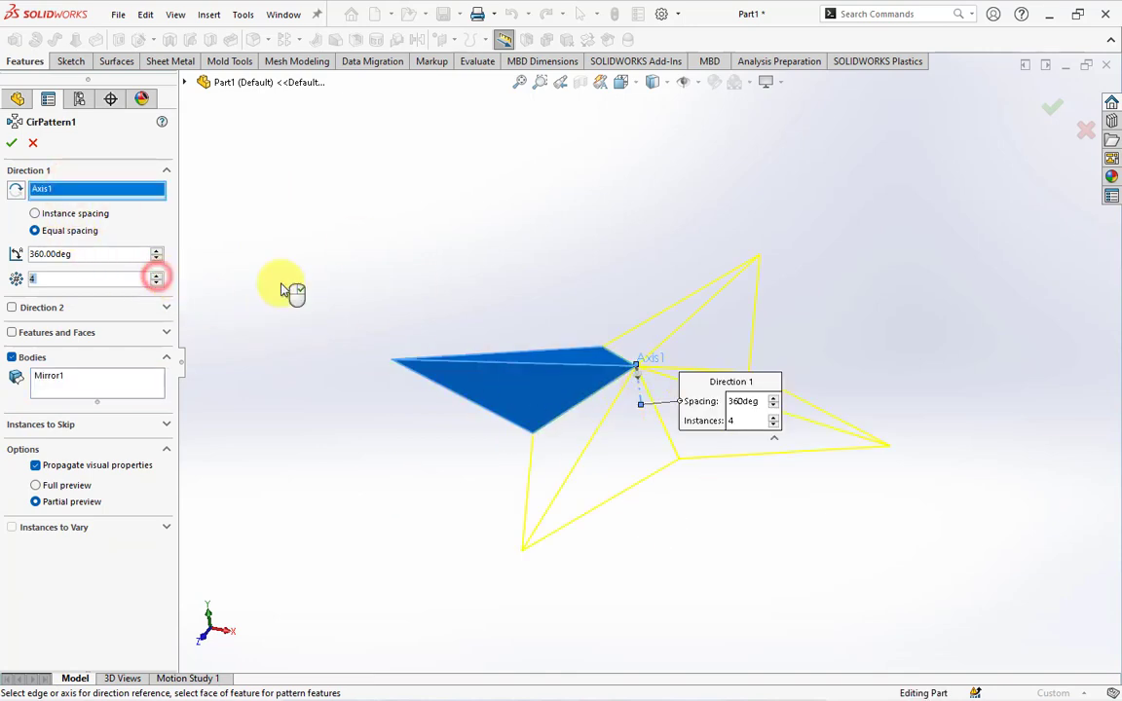
click(10, 143)
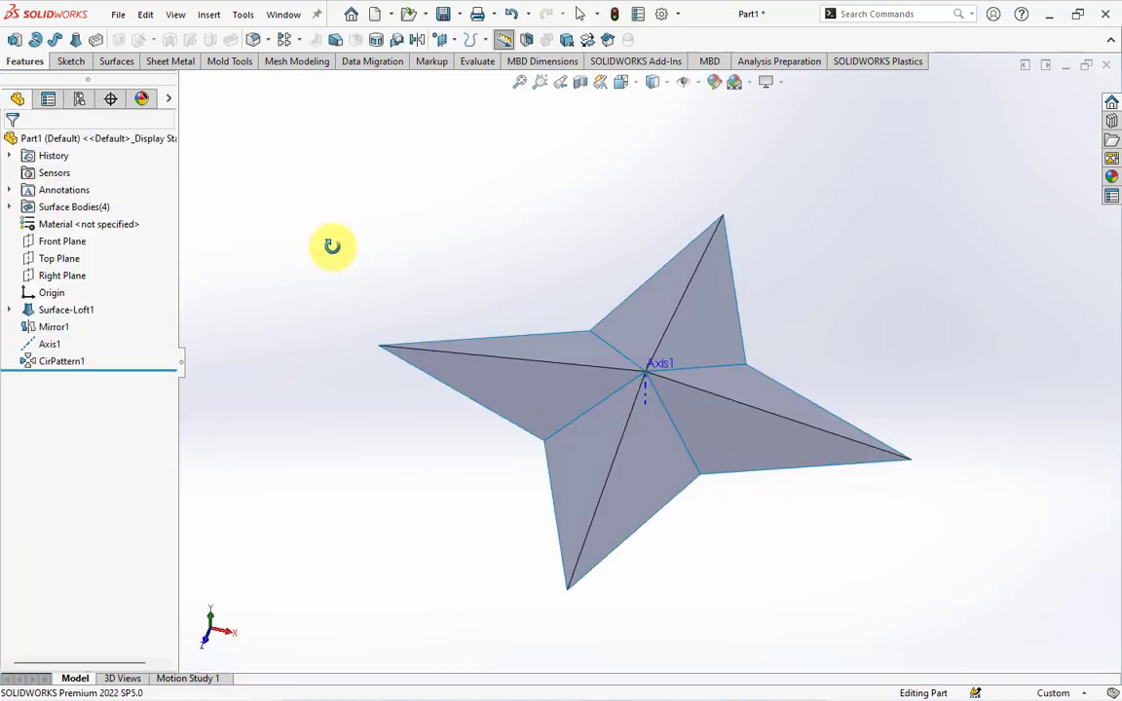
middle_drag(333, 246, 333, 234)
Mirror the four star-arm bodies across the Top Plane.
click(58, 258)
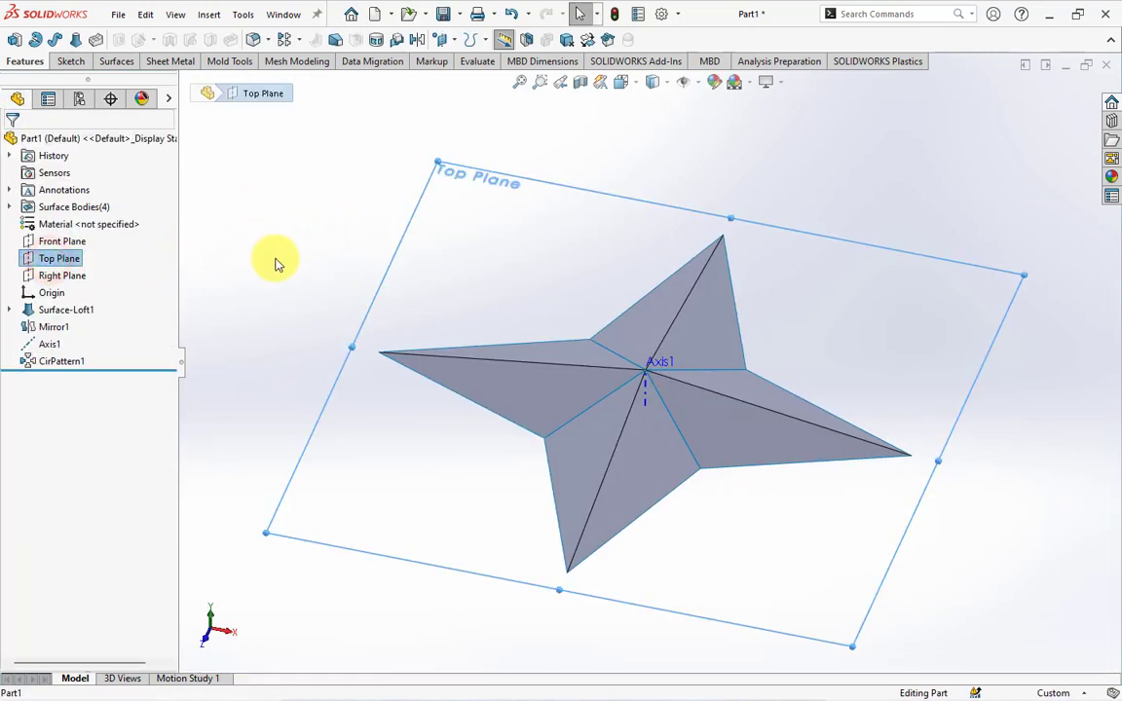
mouse_move(276, 258)
middle_down()
mouse_move(306, 137)
mouse_move(276, 231)
middle_up()
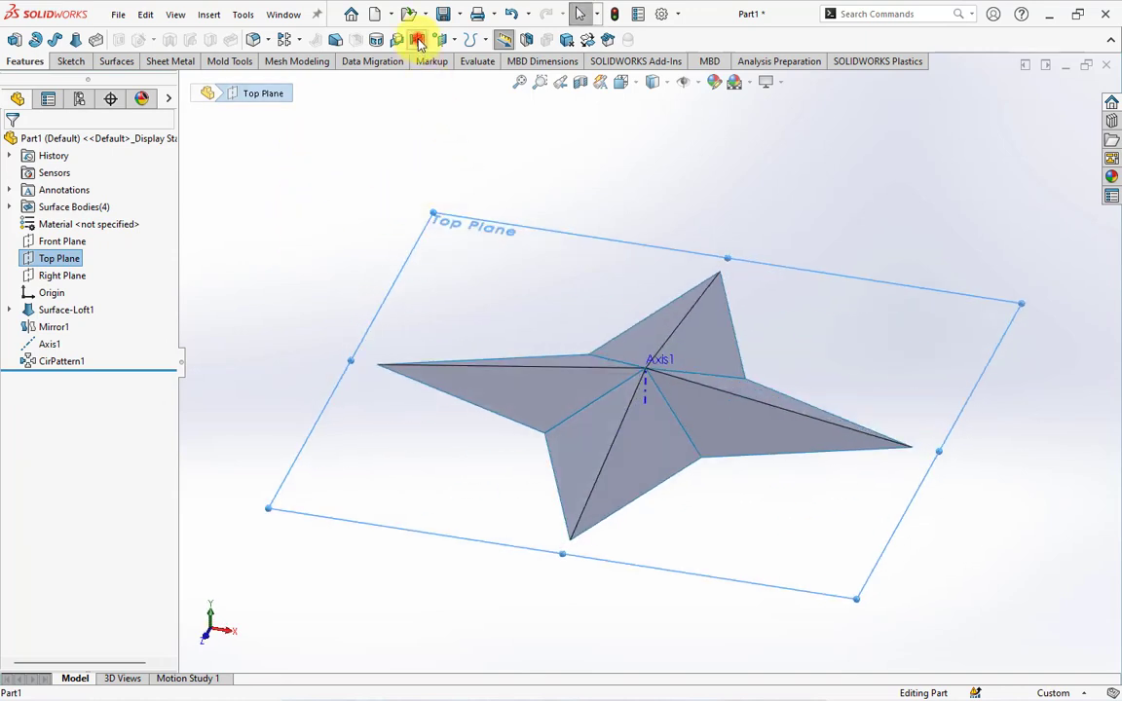
click(376, 39)
click(88, 359)
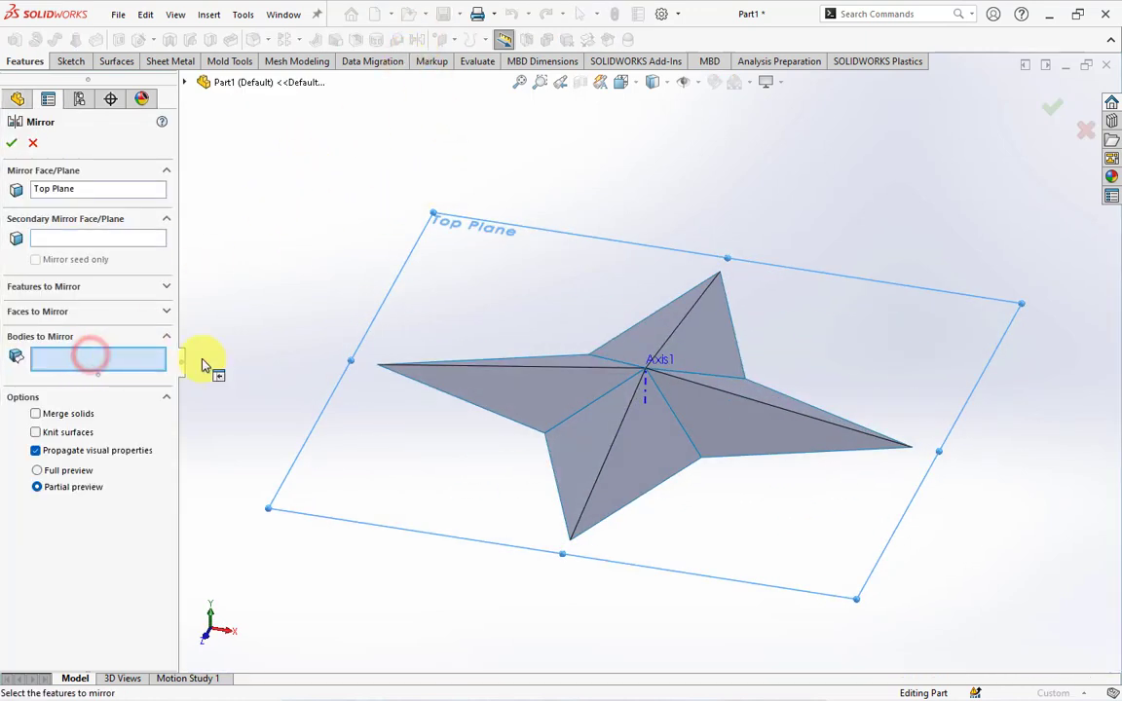
click(576, 394)
click(658, 430)
click(710, 400)
click(702, 358)
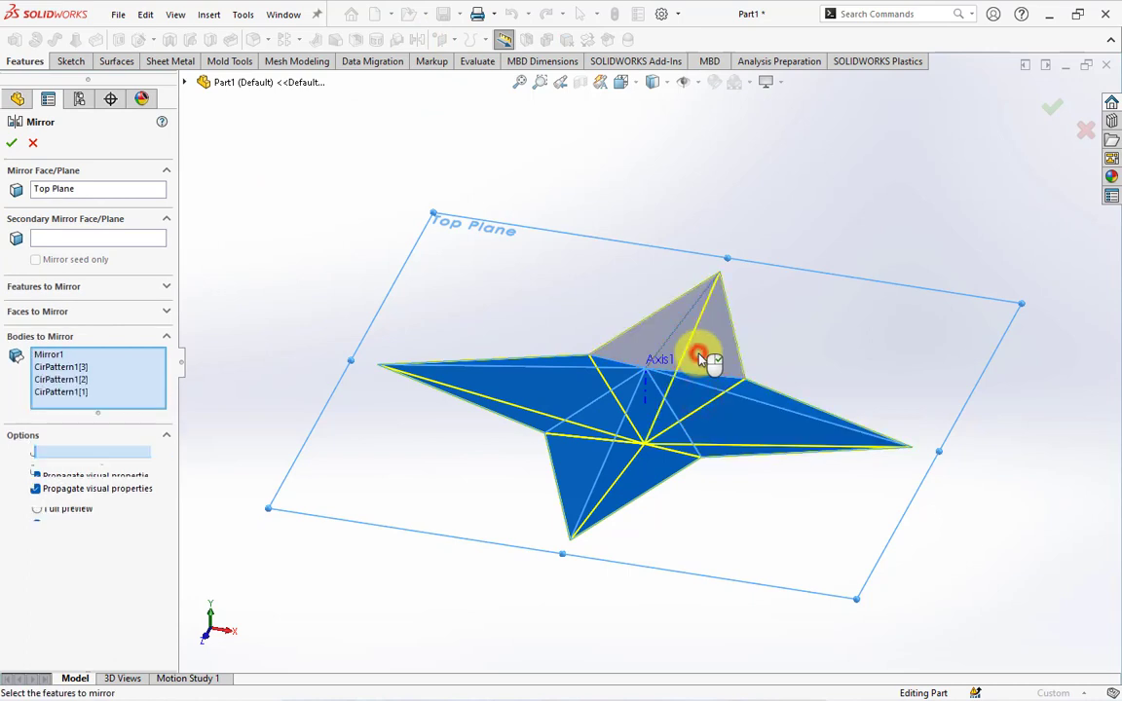
click(12, 145)
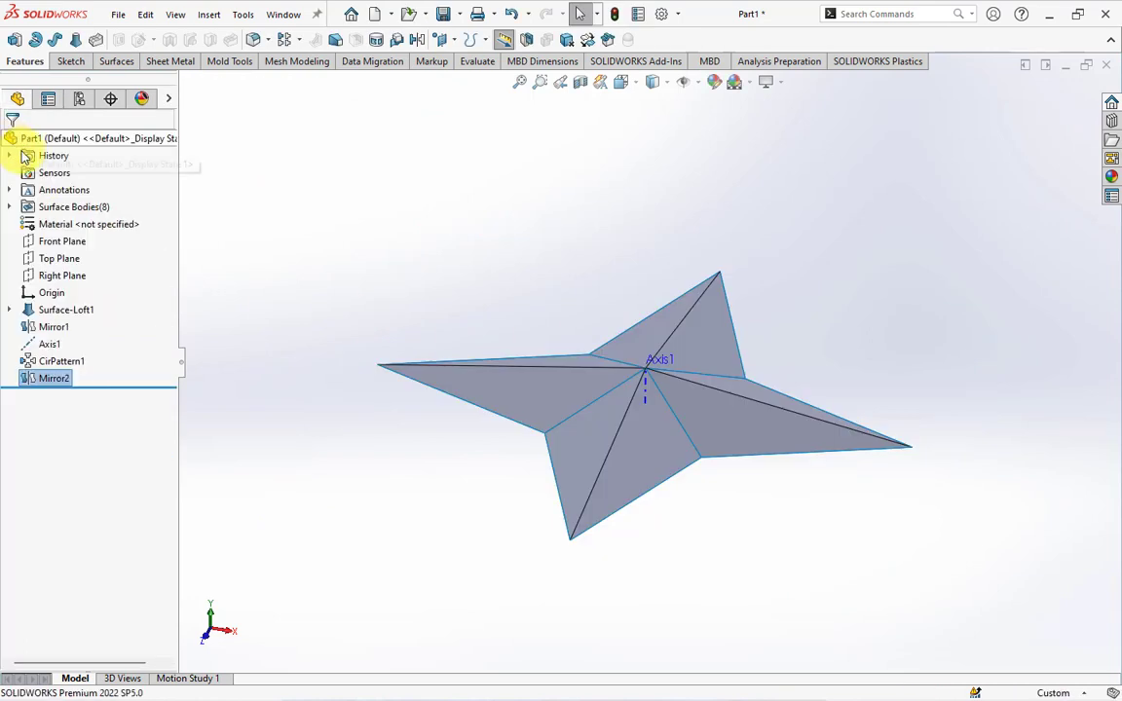
mouse_move(402, 300)
middle_down()
mouse_move(475, 276)
mouse_move(475, 220)
mouse_move(431, 338)
middle_up()
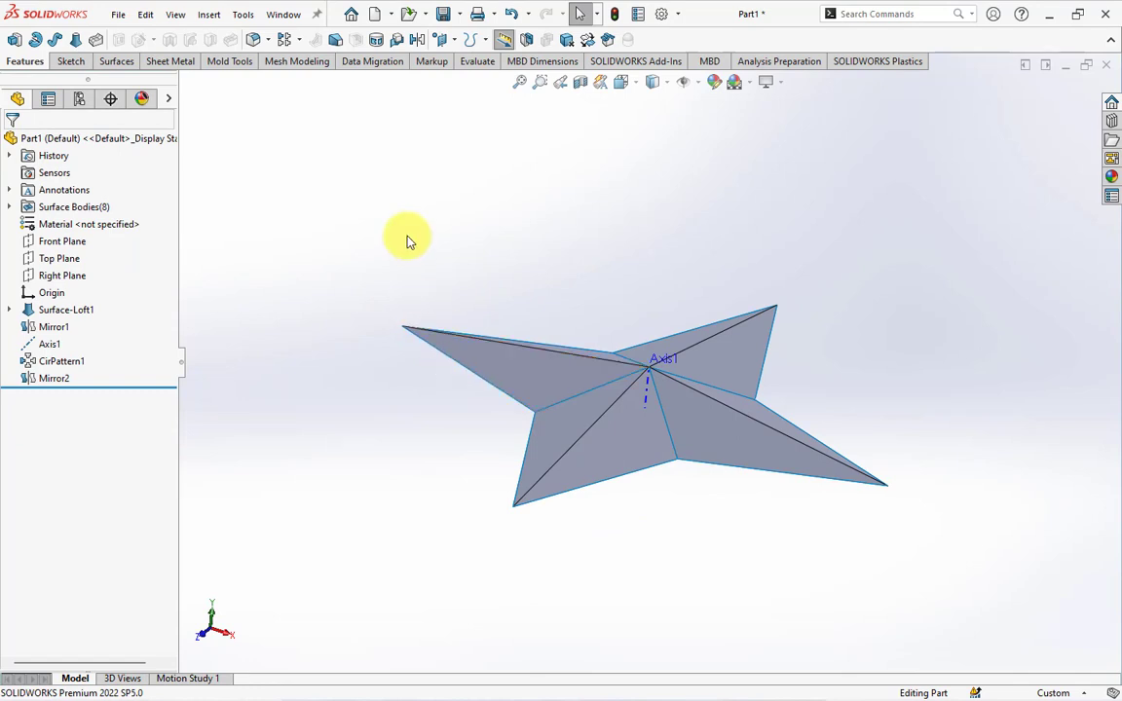
Knit all eight top and underside surfaces into one solid body.
click(115, 62)
click(394, 42)
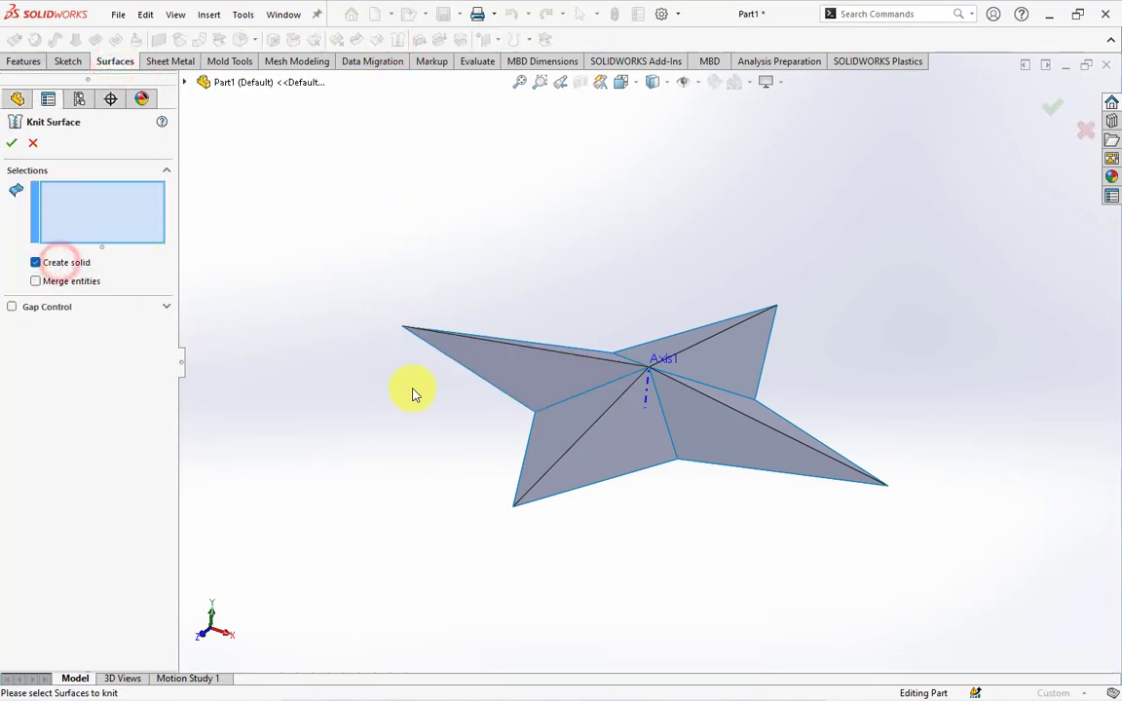
click(584, 388)
middle_drag(584, 387, 584, 468)
click(591, 431)
click(671, 426)
click(694, 351)
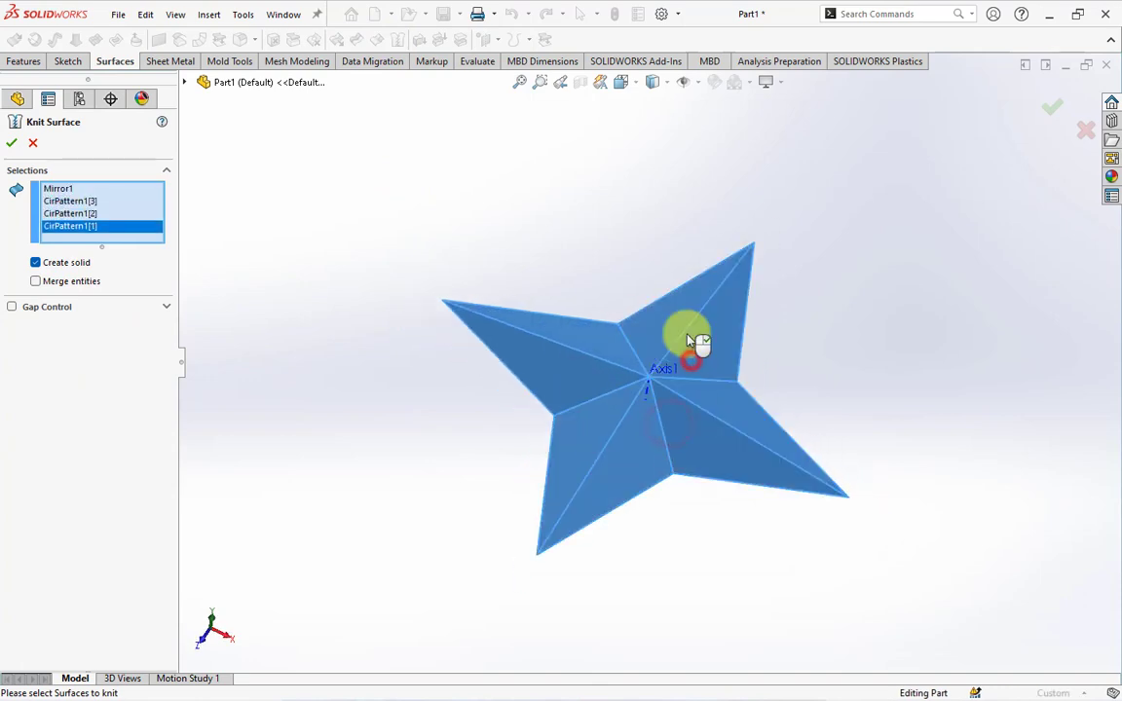
middle_drag(694, 351, 682, 117)
click(660, 335)
click(626, 333)
click(538, 400)
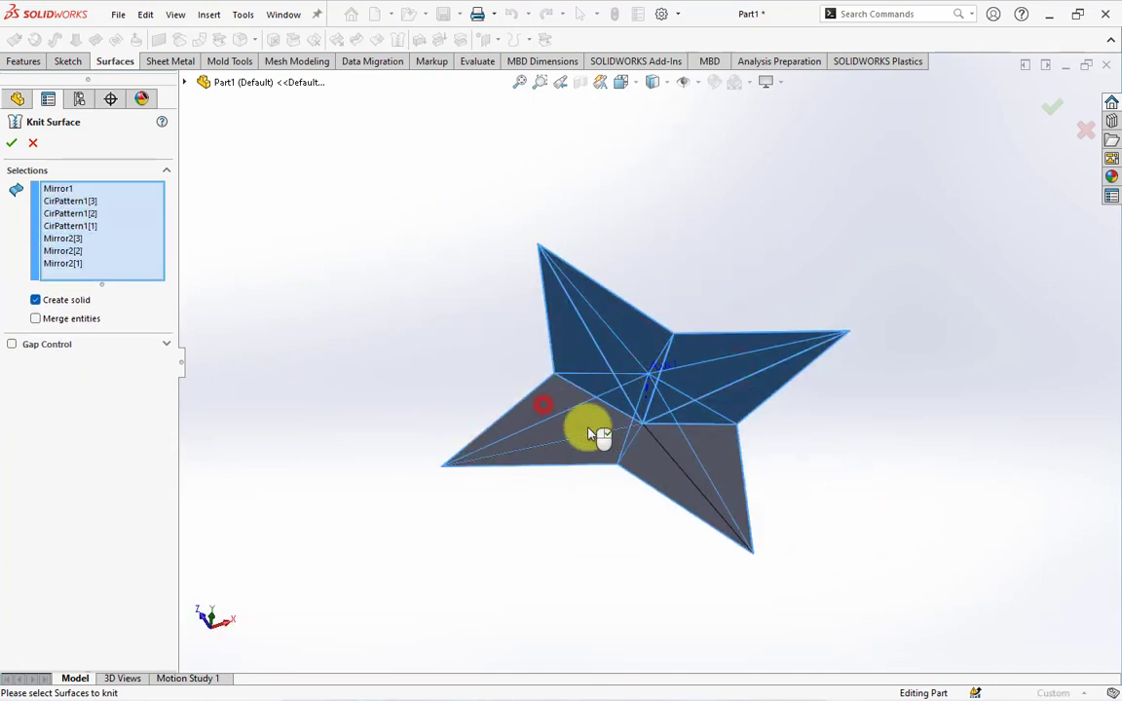
click(675, 455)
click(13, 143)
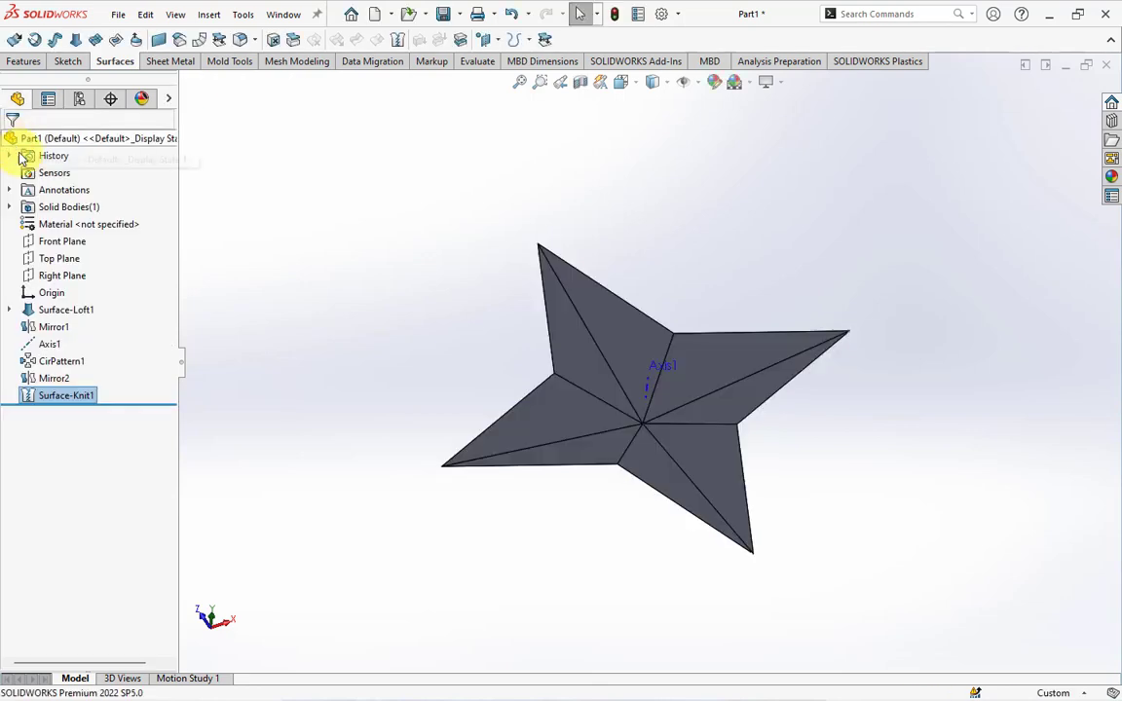
middle_drag(353, 209, 376, 471)
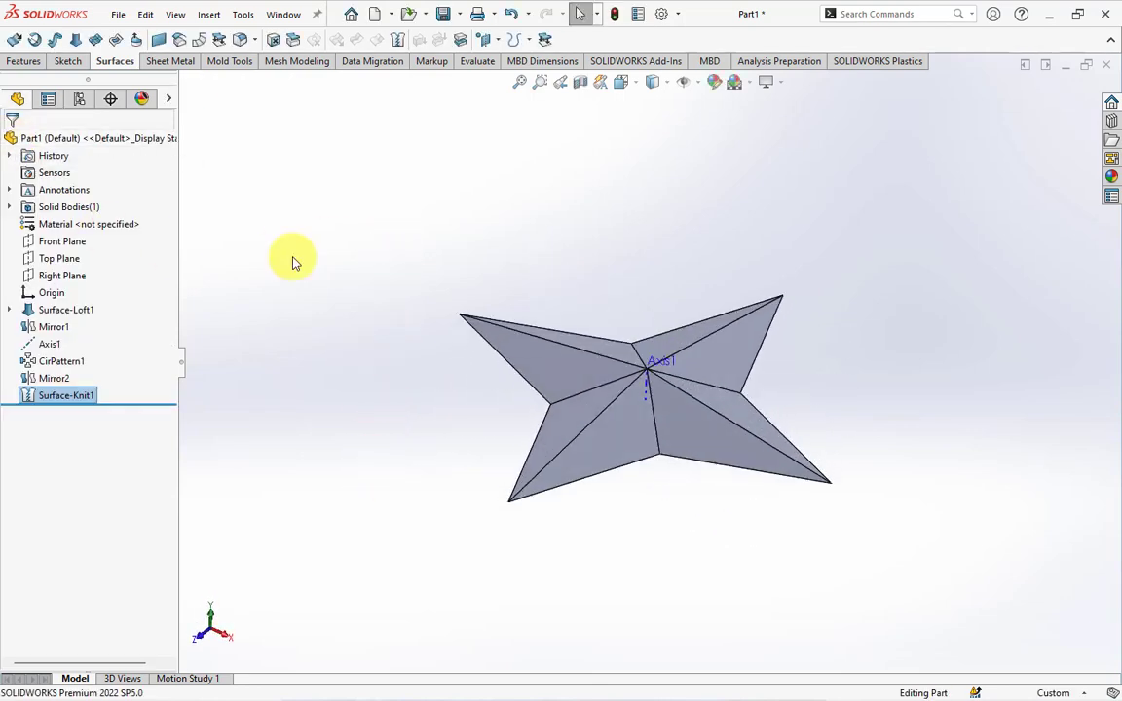
Fillet one star edge and all its connected edges with a 1 mm radius.
click(240, 40)
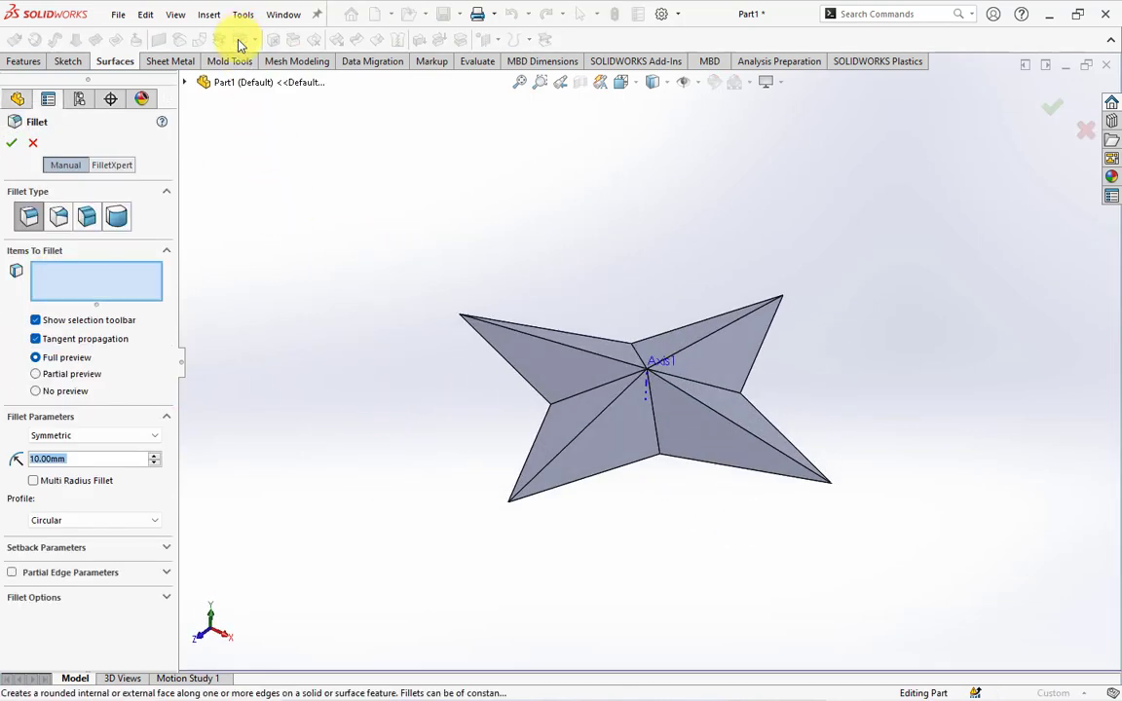
text(1)
key(Return)
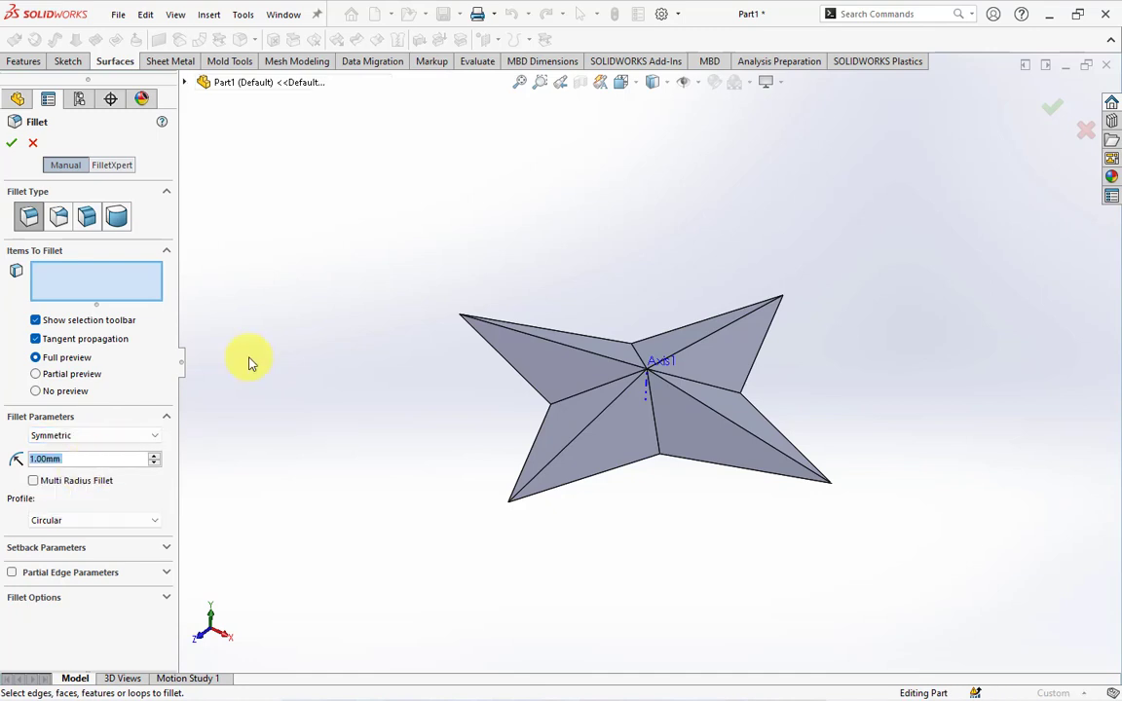
middle_drag(622, 301, 640, 394)
scroll(640, 394, down, 3)
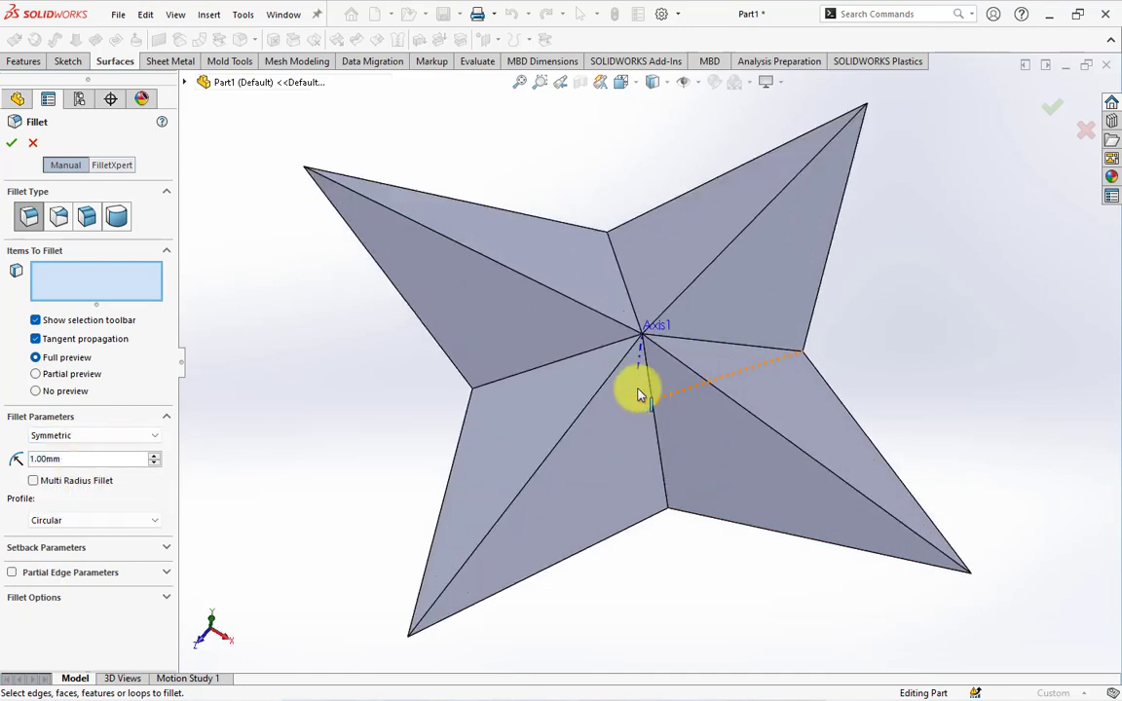
click(490, 211)
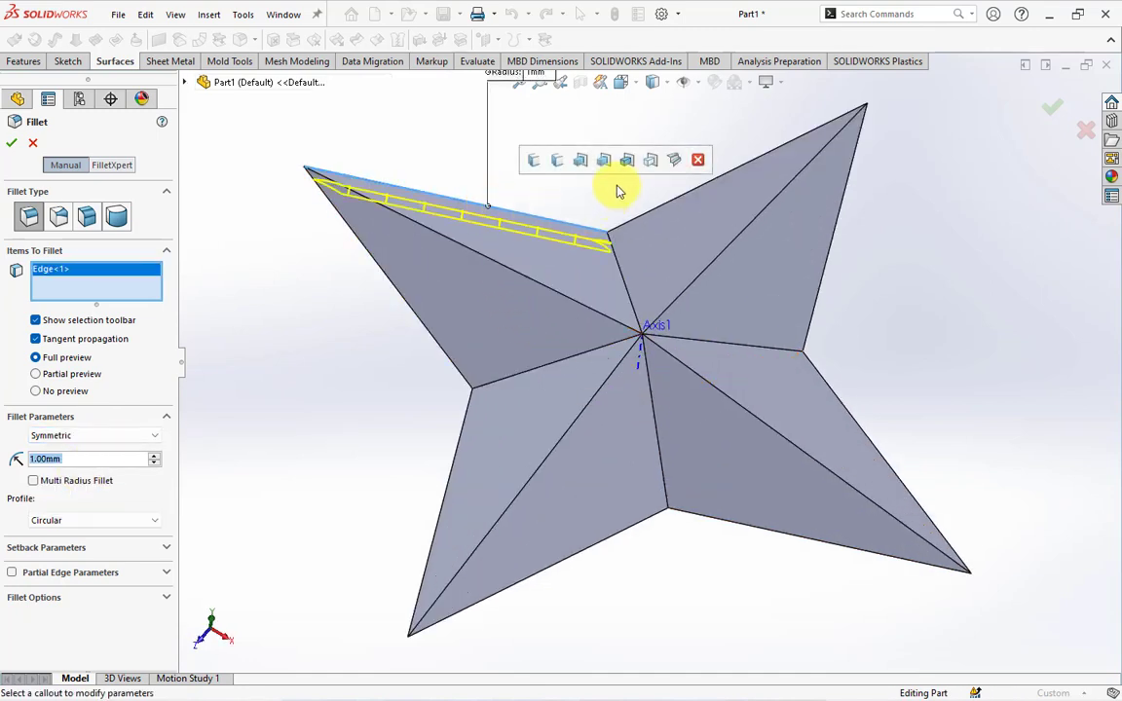
click(651, 162)
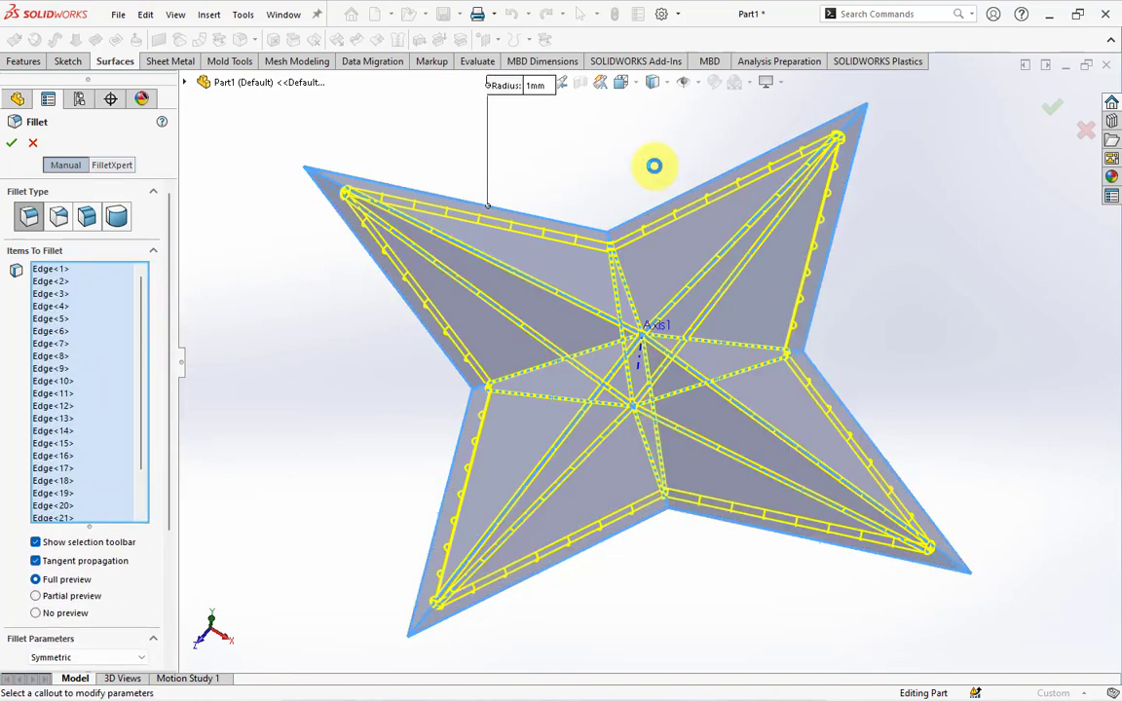
middle_drag(653, 166, 605, 109)
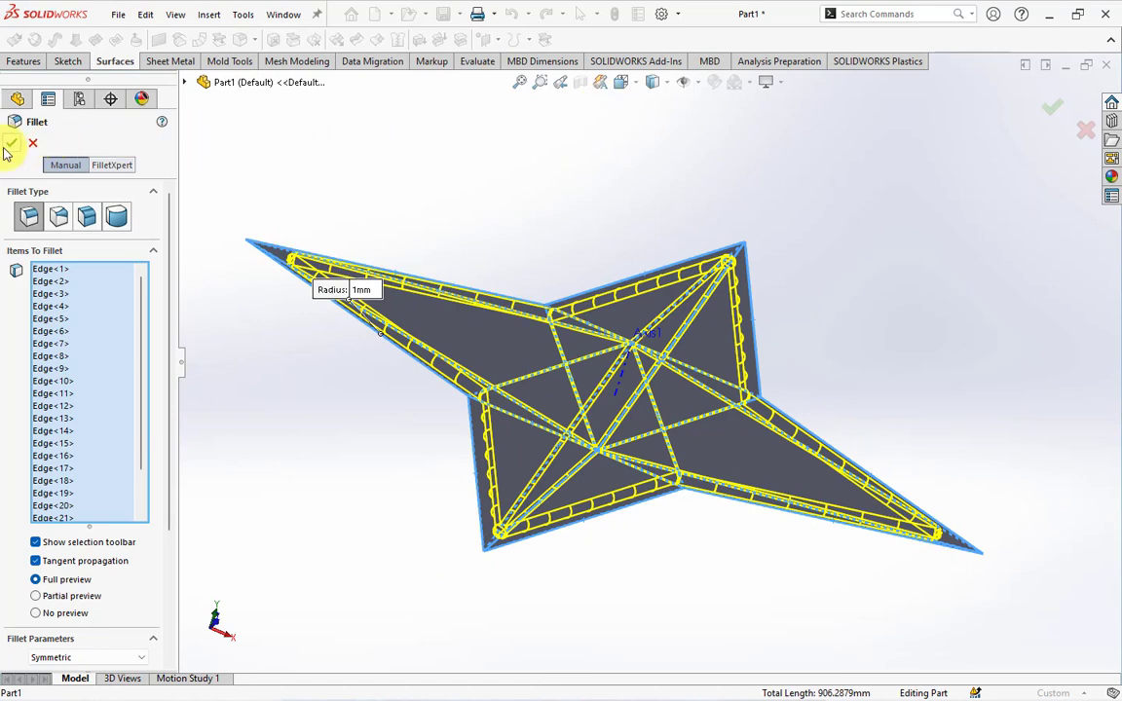
click(11, 143)
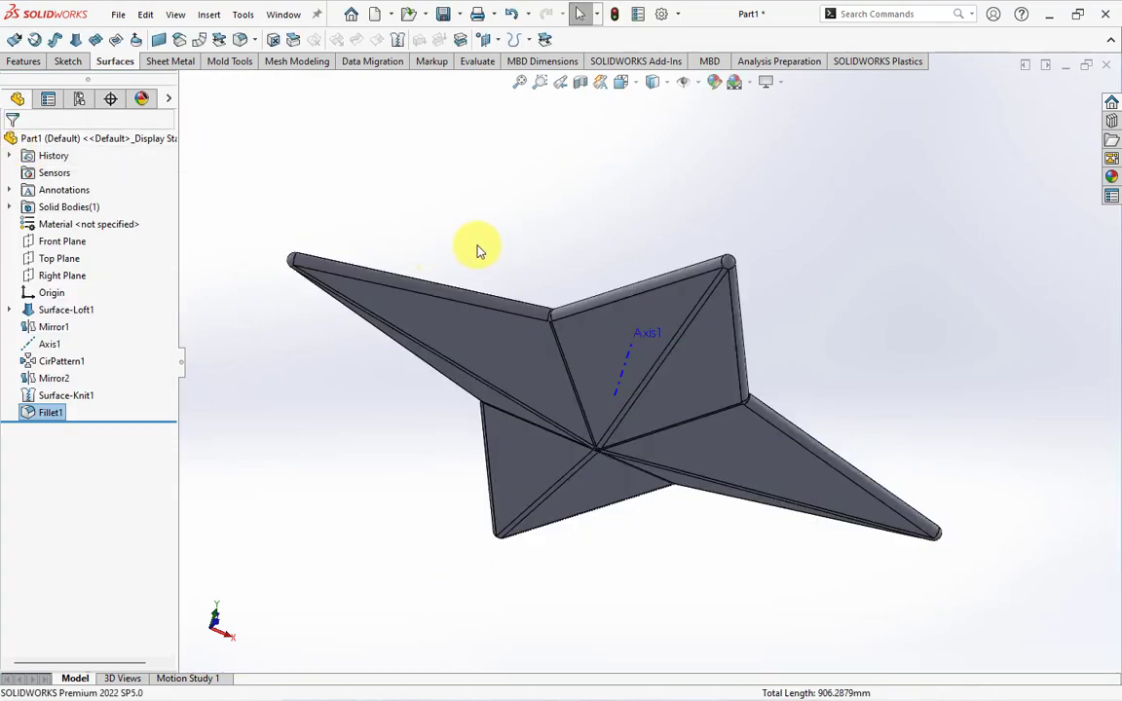
mouse_move(477, 251)
middle_down()
mouse_move(499, 219)
mouse_move(371, 377)
mouse_move(357, 435)
middle_up()
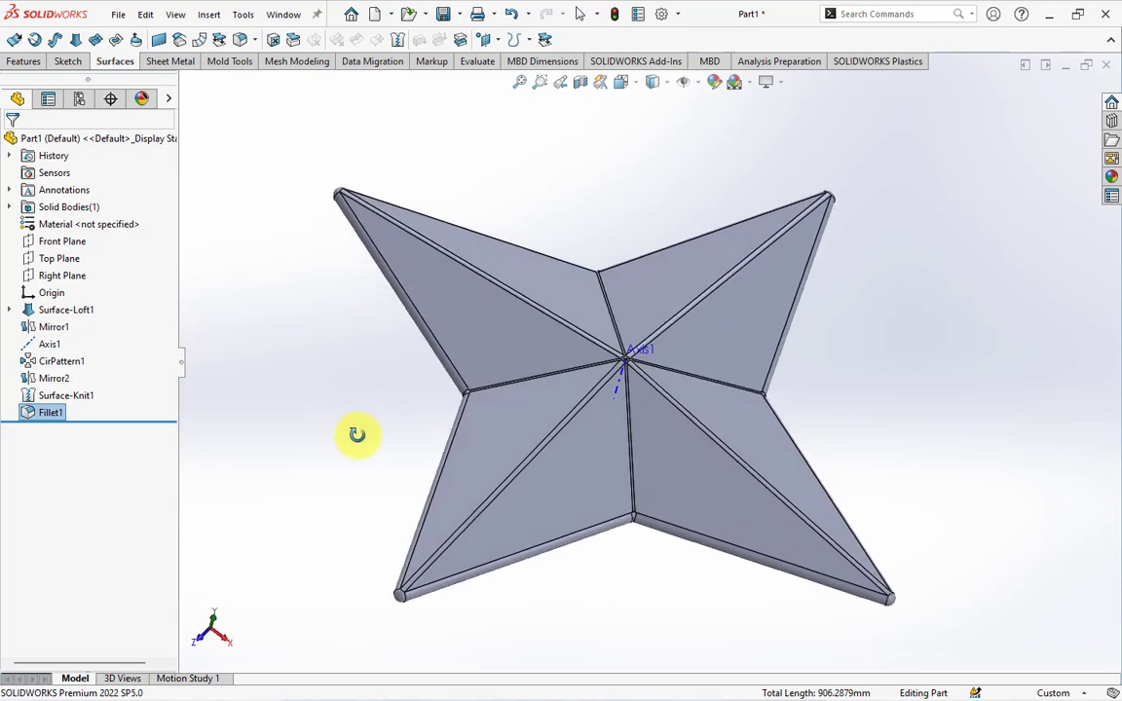
Start a Top Plane sketch and convert the star's upper and right-arm outline edges.
click(68, 256)
click(93, 232)
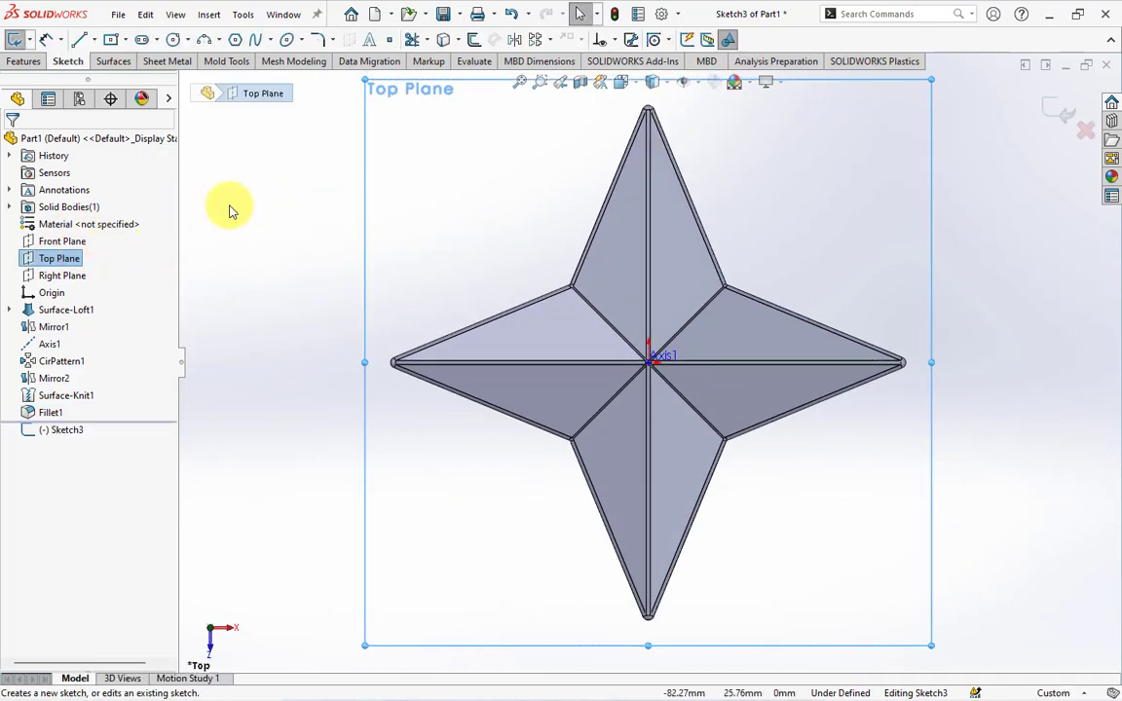
click(442, 41)
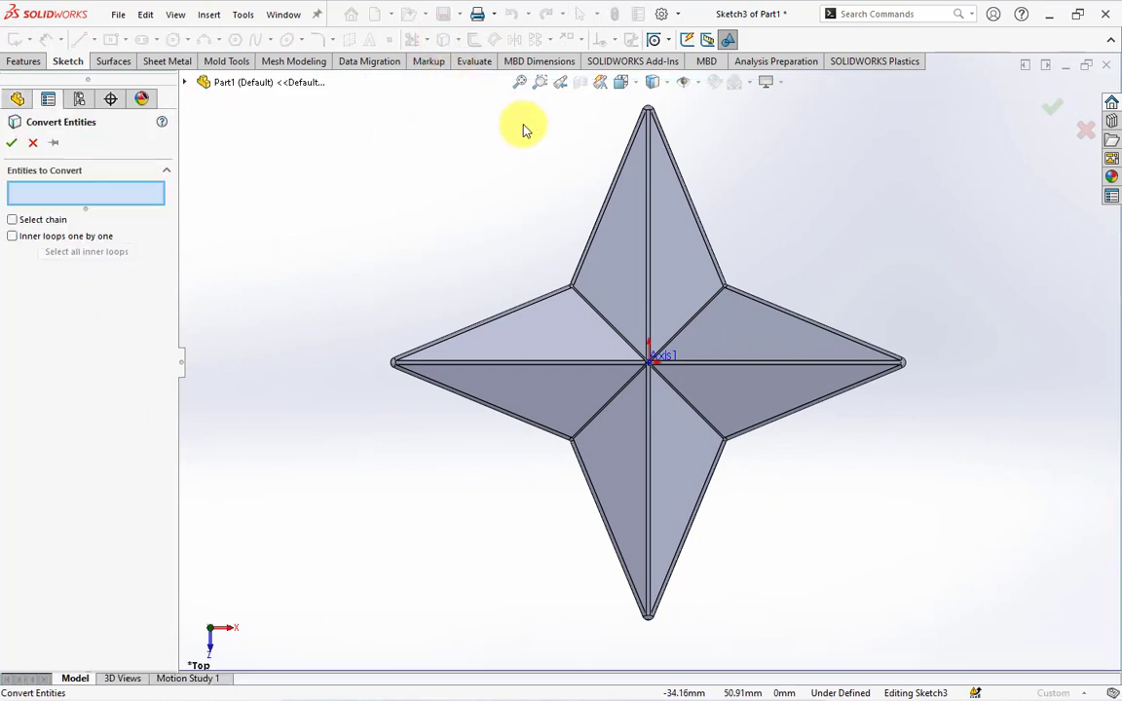
click(618, 176)
scroll(687, 190, down, 3)
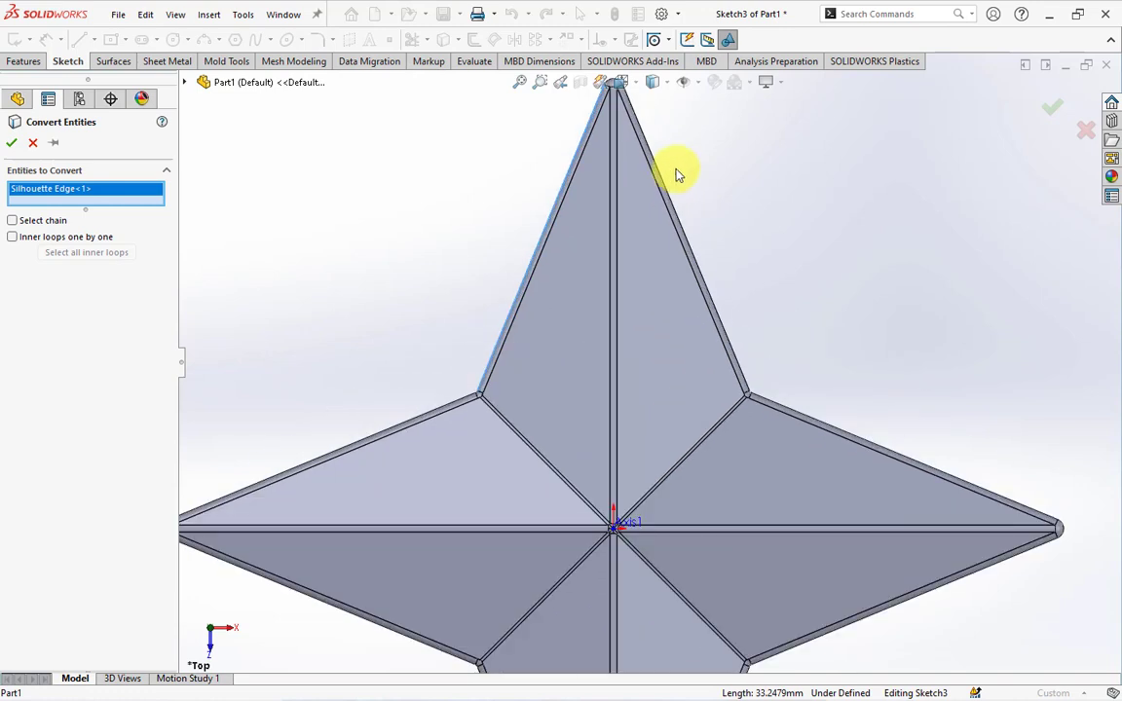
click(665, 185)
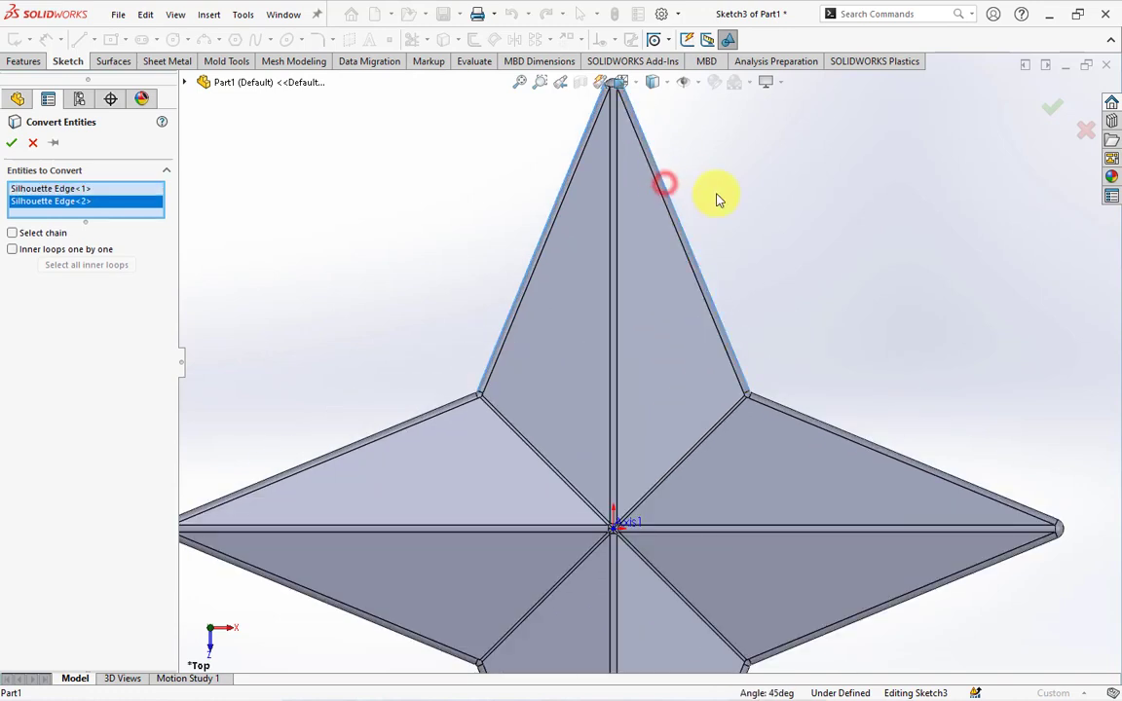
click(859, 446)
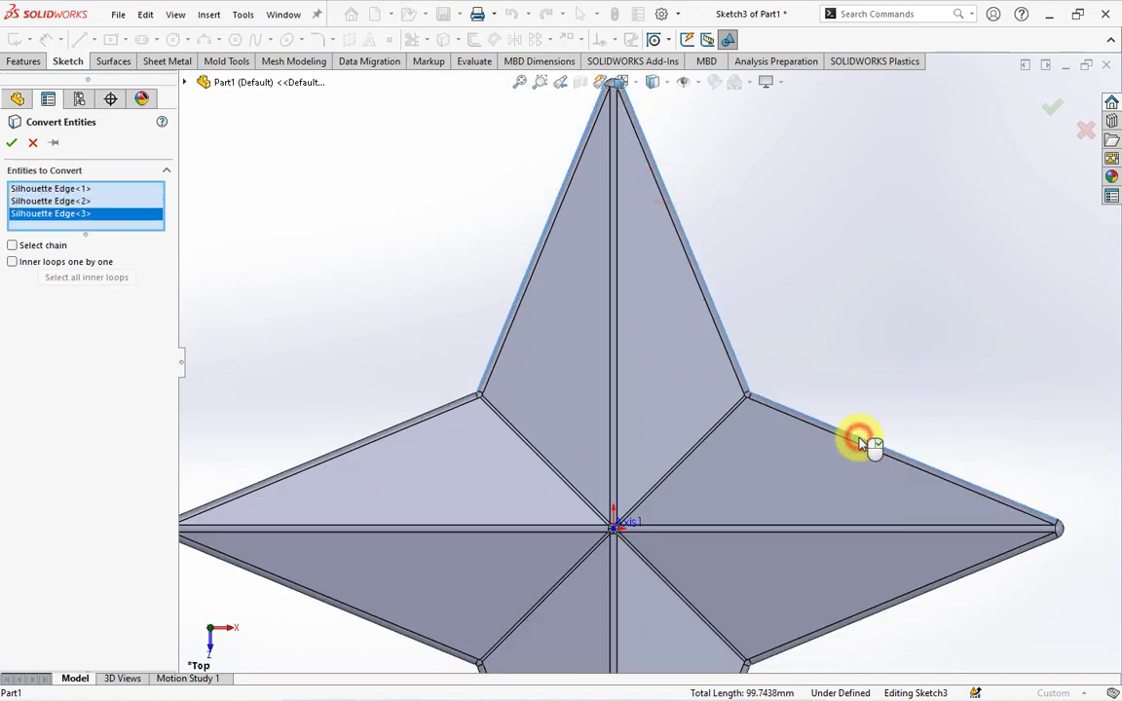
scroll(860, 447, down, 3)
click(894, 388)
Add the bottom-arm and left-tip outline edges and finish converting them into Sketch3.
scroll(614, 596, up, 3)
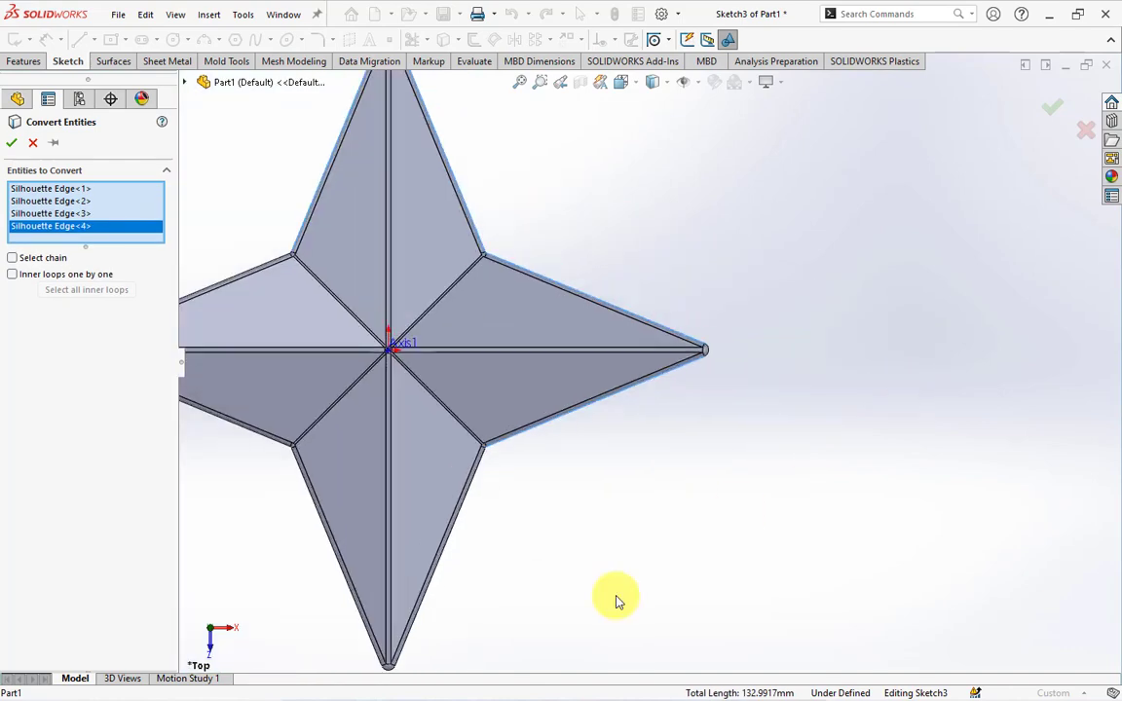
scroll(439, 601, down, 3)
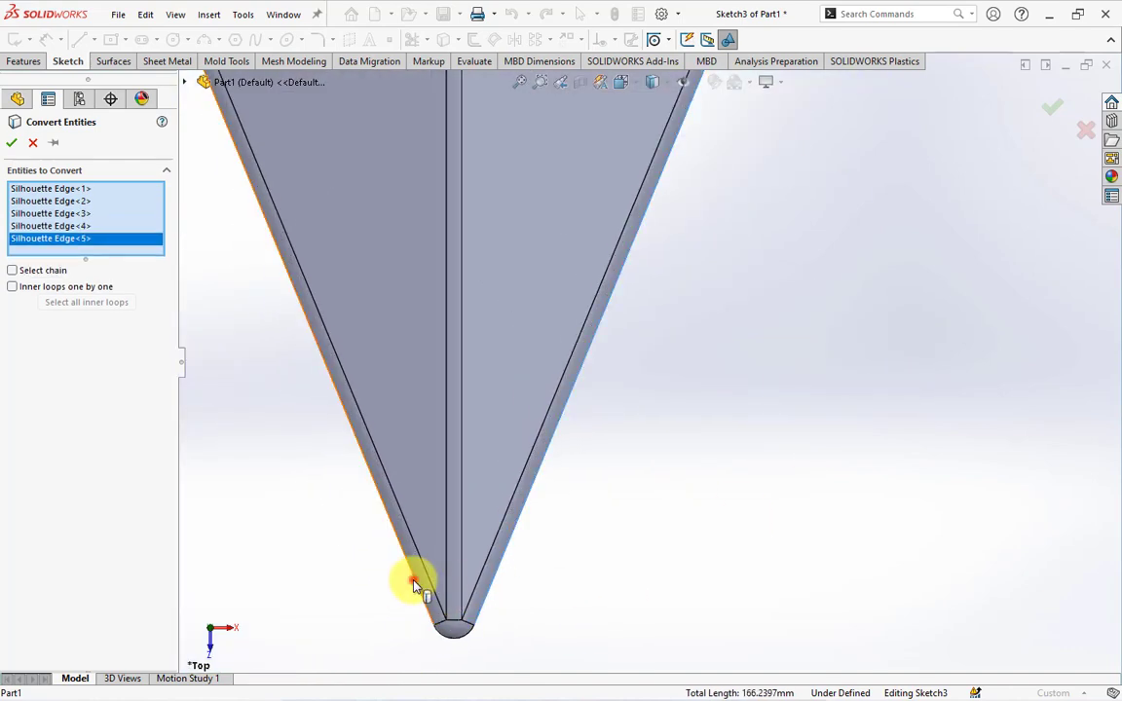
click(409, 582)
scroll(418, 551, up, 3)
scroll(284, 118, down, 5)
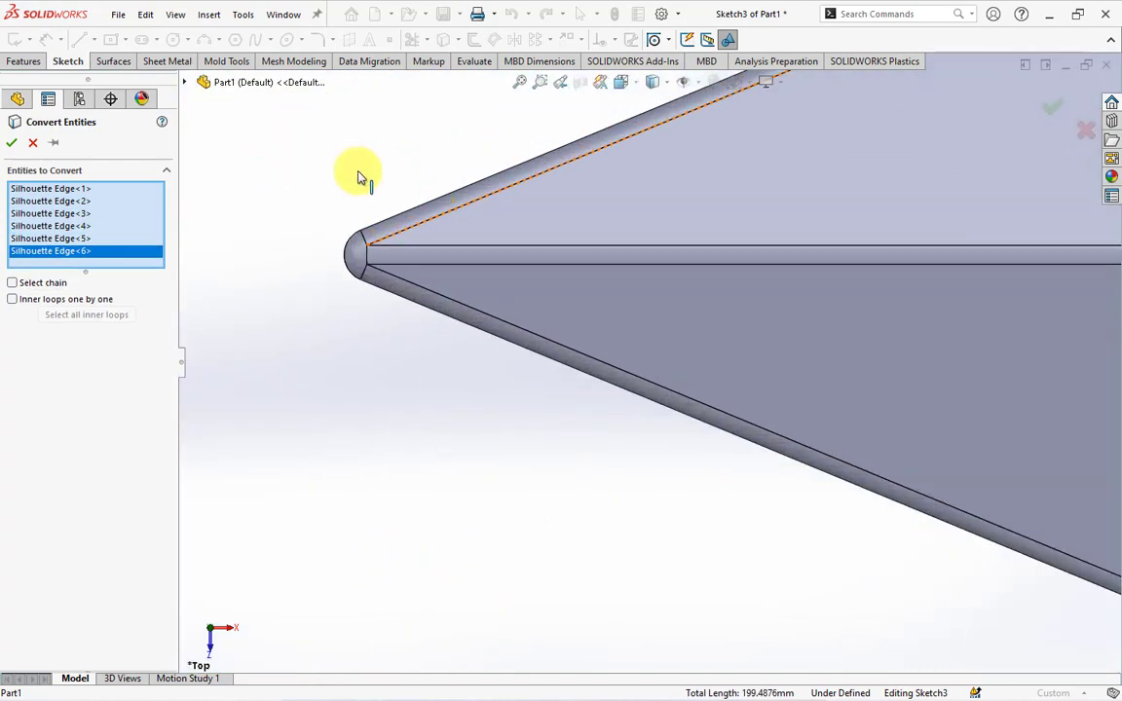
click(394, 234)
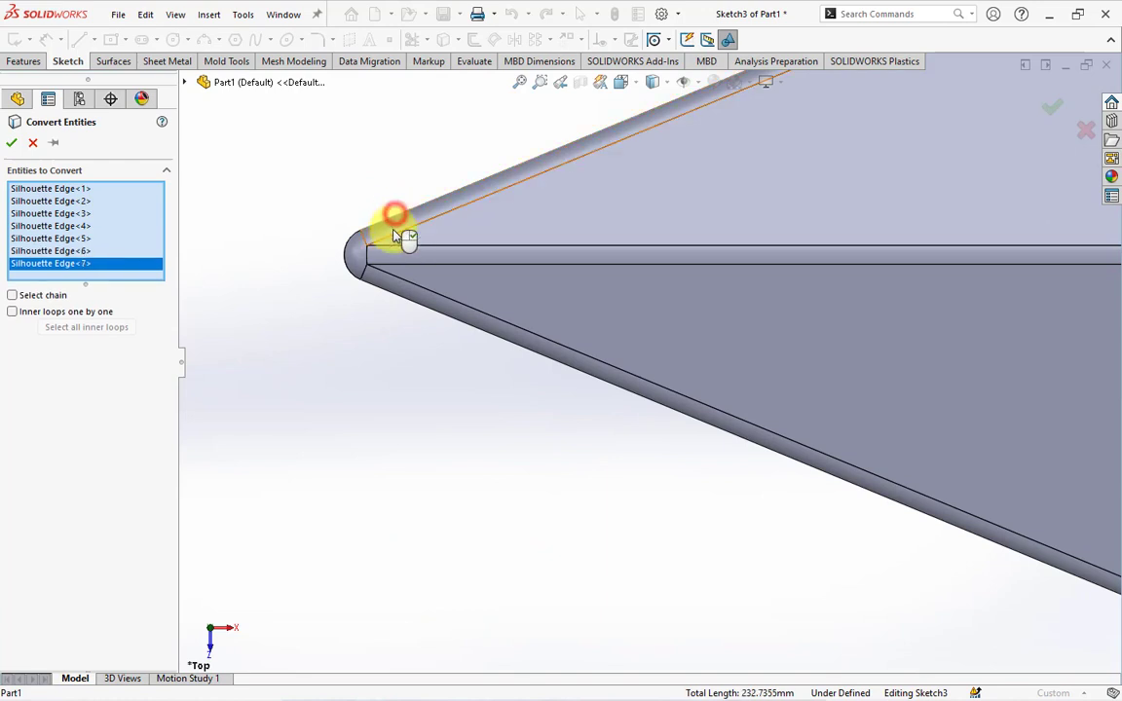
click(438, 316)
scroll(434, 326, up, 3)
scroll(434, 333, up, 2)
click(10, 142)
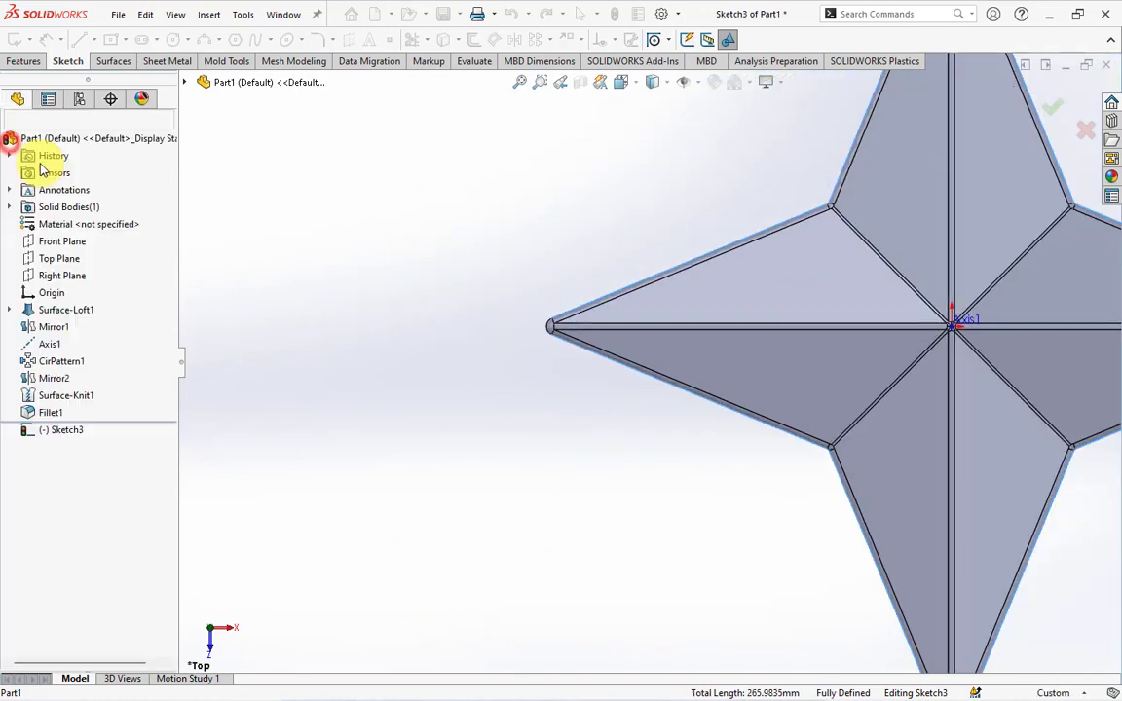
scroll(447, 308, up, 3)
scroll(901, 127, down, 2)
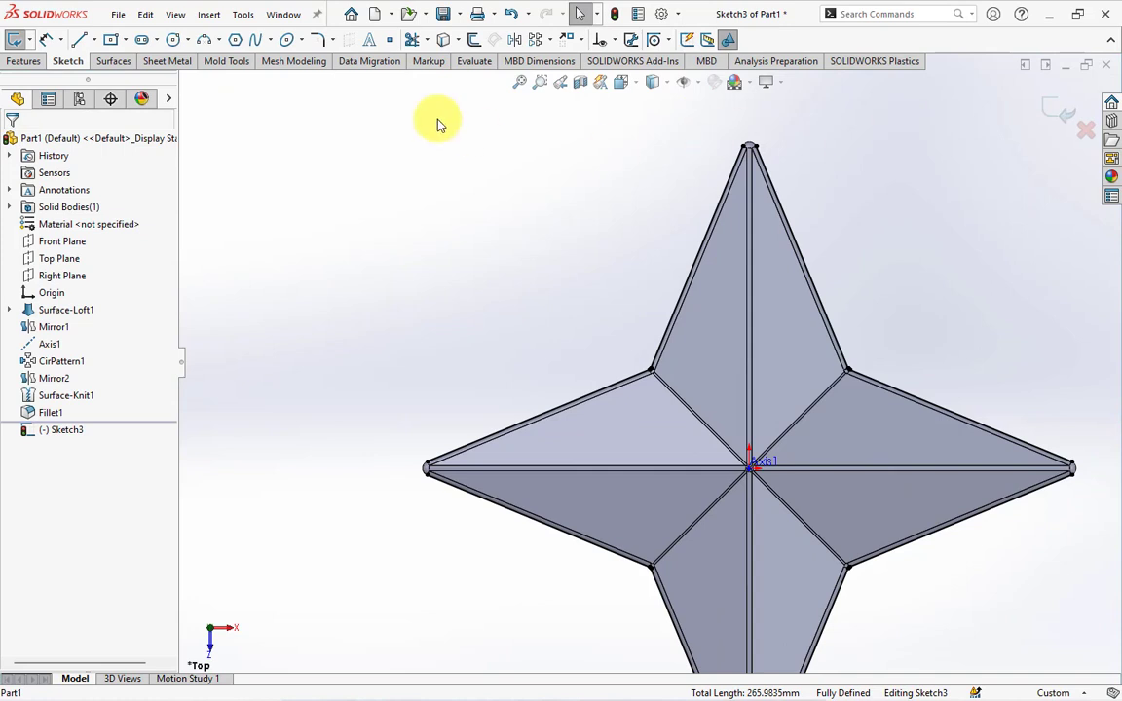
Round the top and right star tips with 2.00 mm sketch fillets.
click(319, 43)
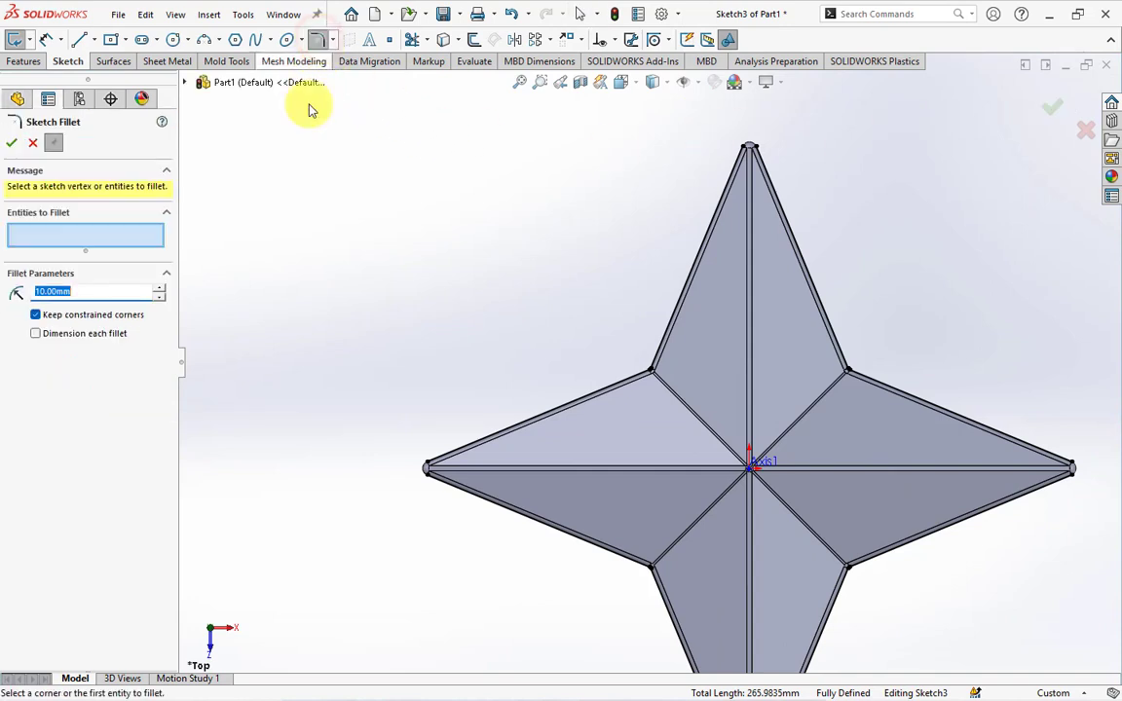
click(730, 179)
click(777, 199)
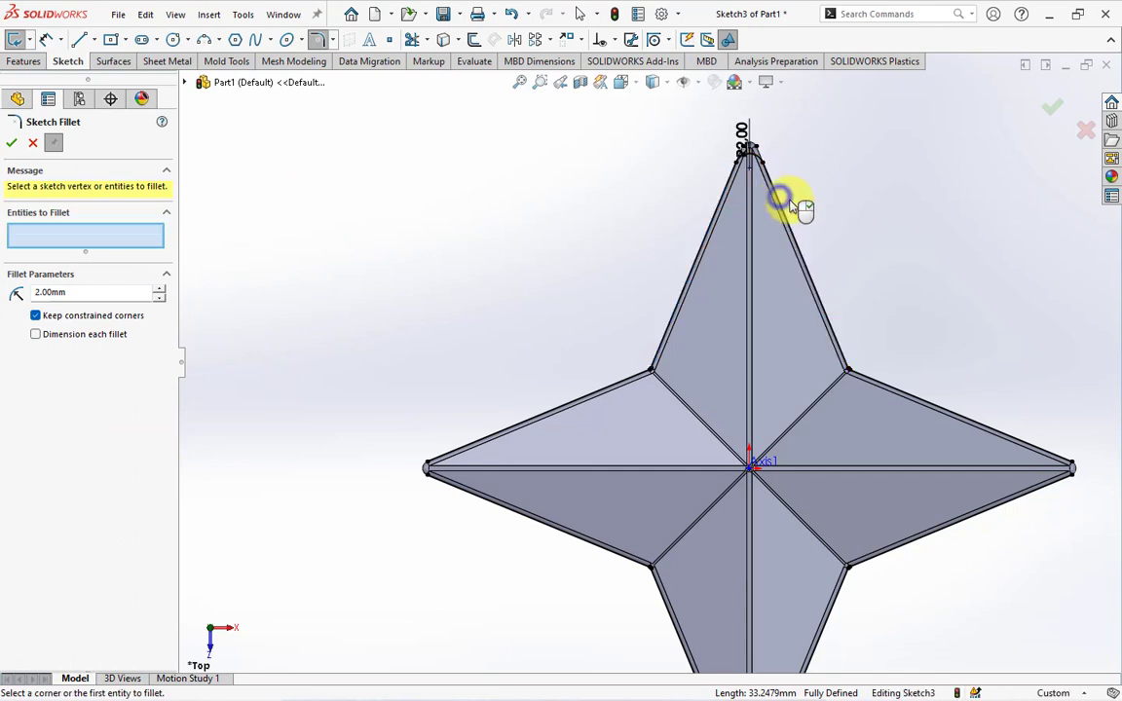
click(1045, 454)
click(1035, 489)
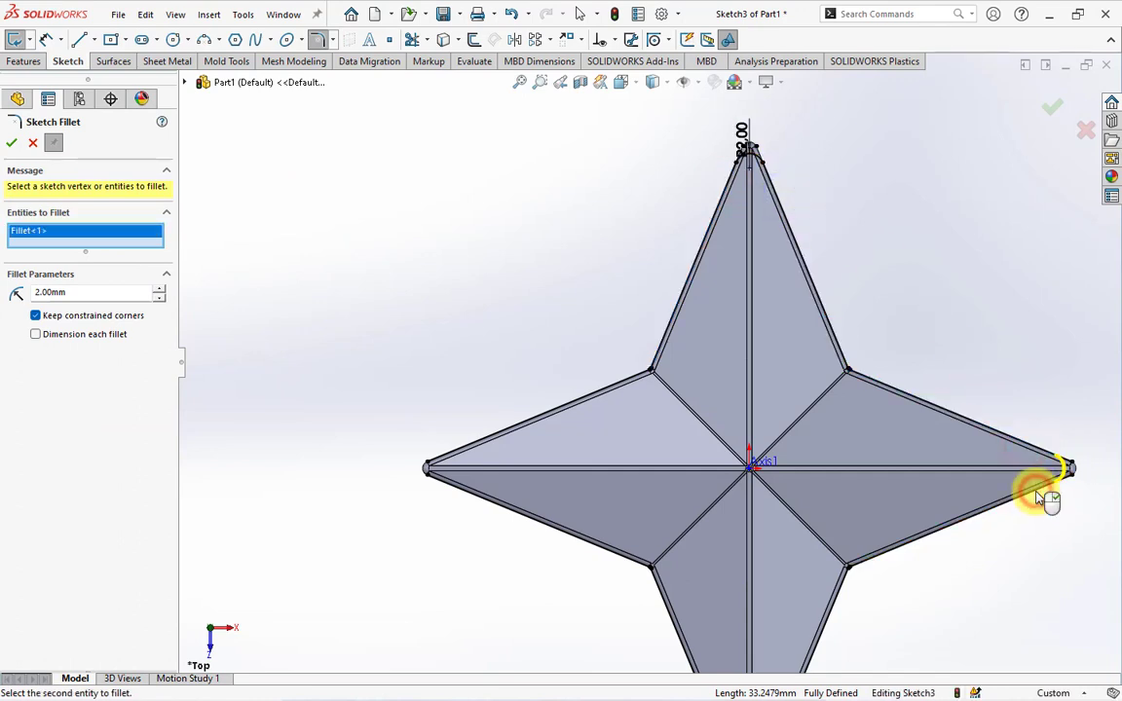
scroll(709, 566, up, 2)
scroll(651, 389, down, 4)
Fillet the bottom and left tips at 2.00 mm, confirm, and exit Sketch3.
click(645, 378)
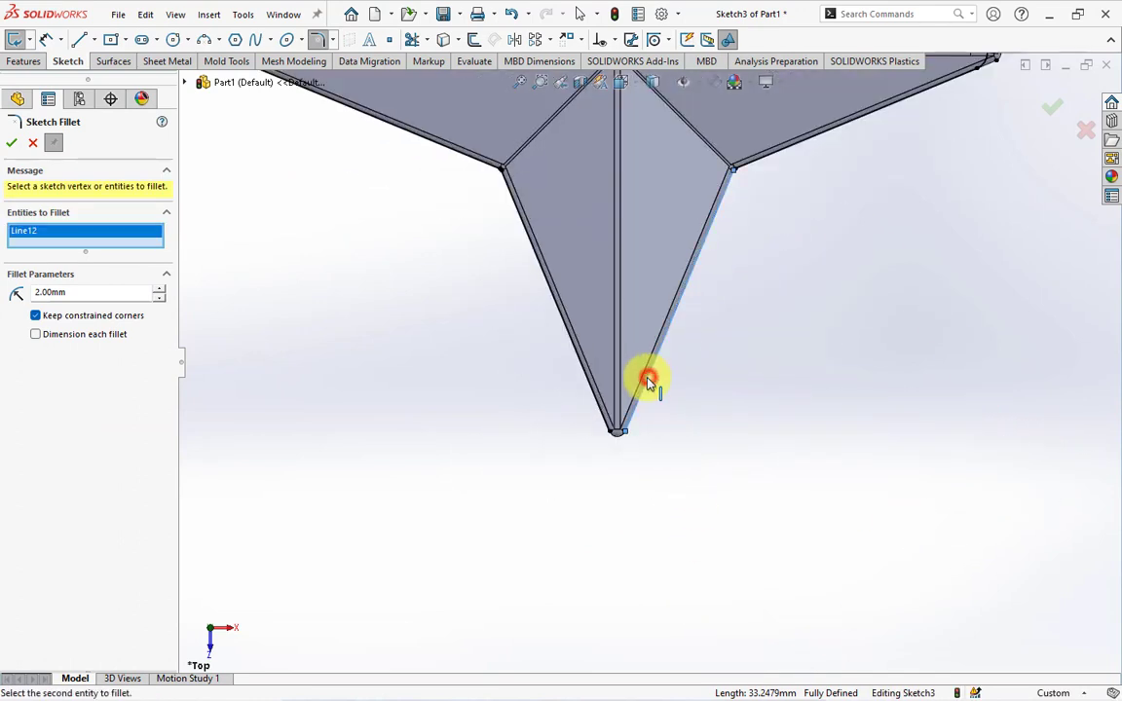
click(590, 390)
scroll(588, 382, up, 3)
scroll(557, 267, down, 2)
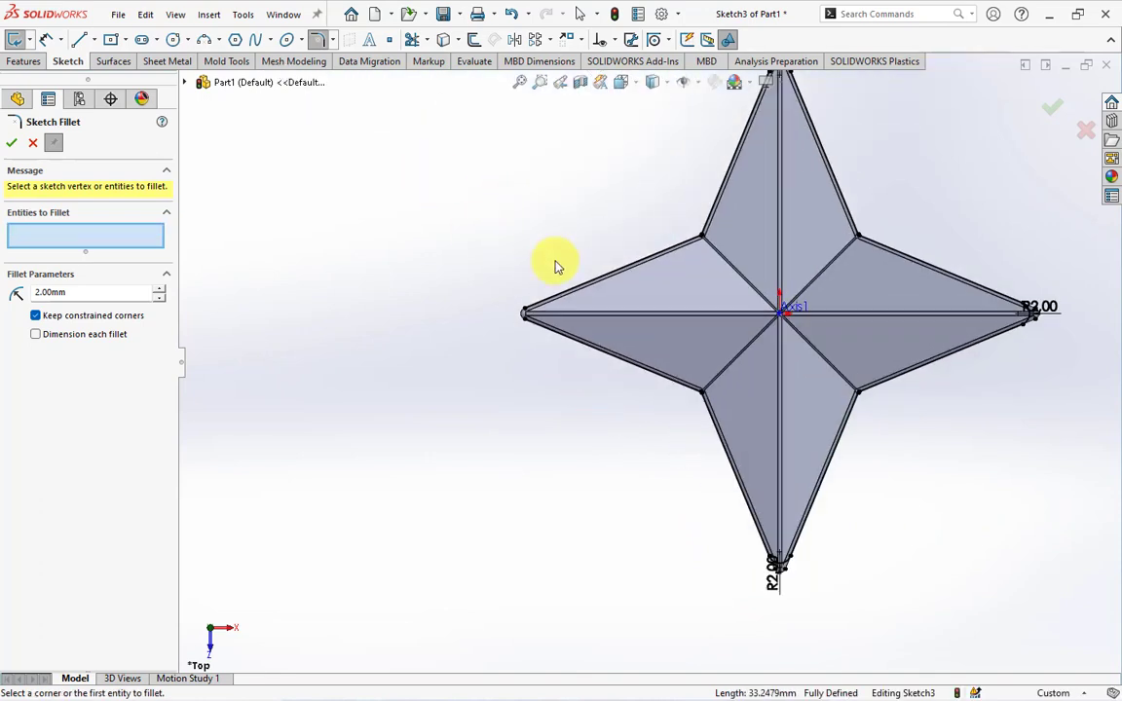
click(570, 299)
click(569, 336)
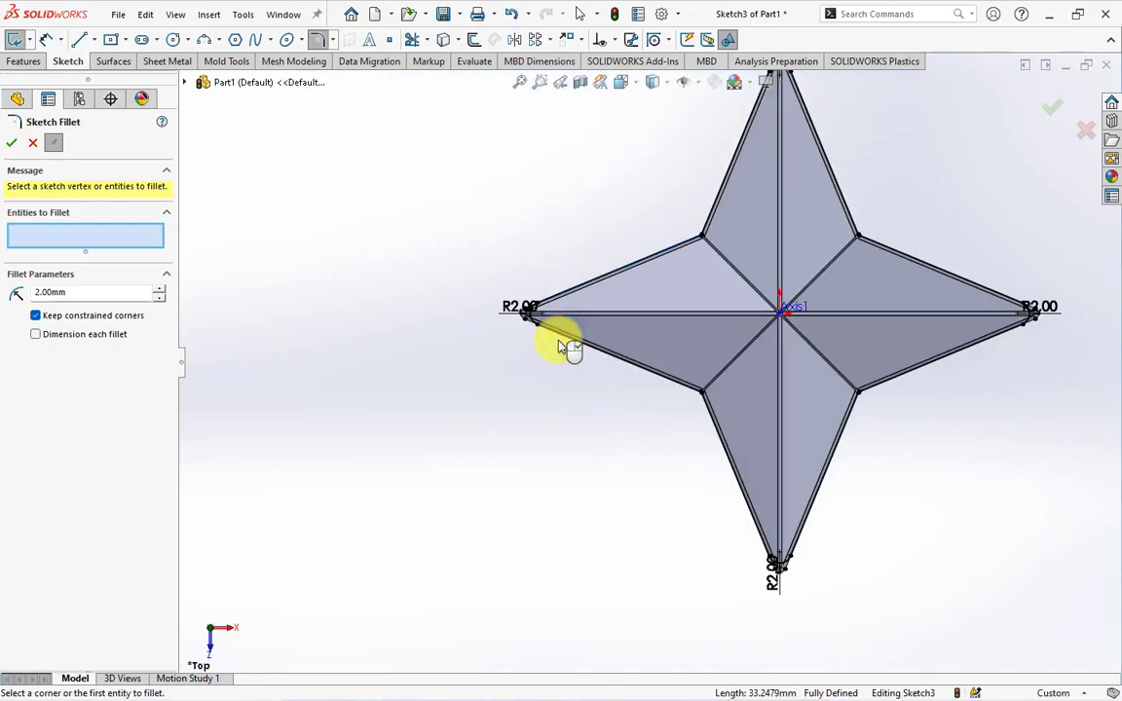
click(11, 144)
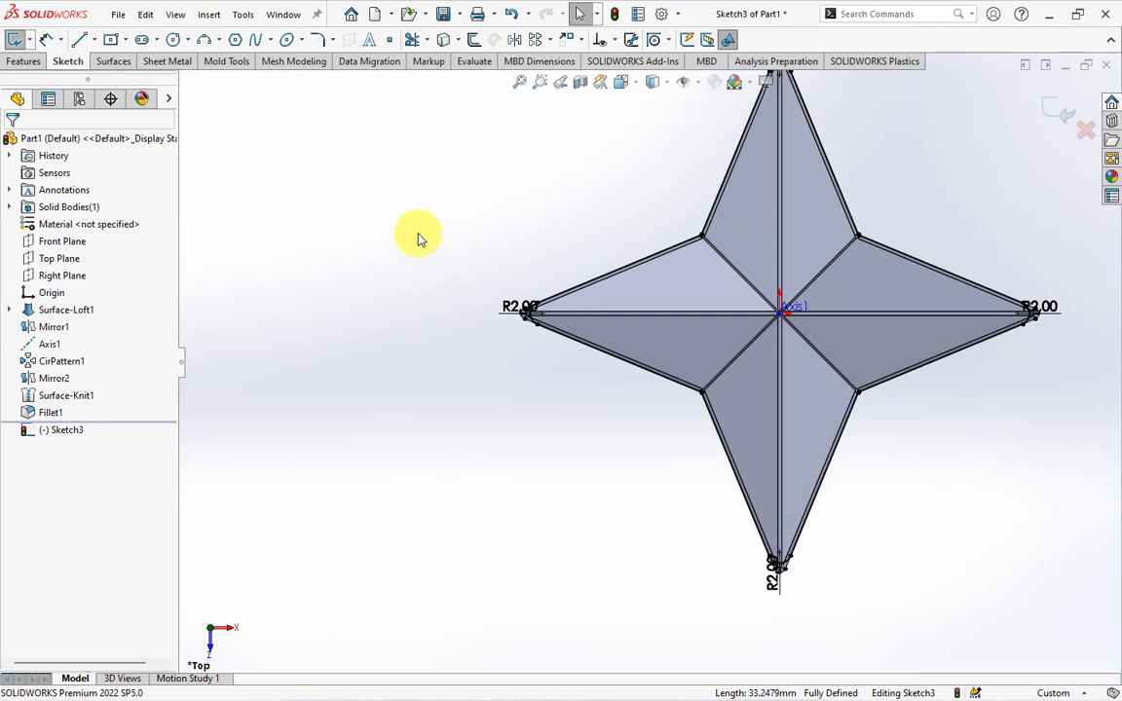
key(ctrl+b)
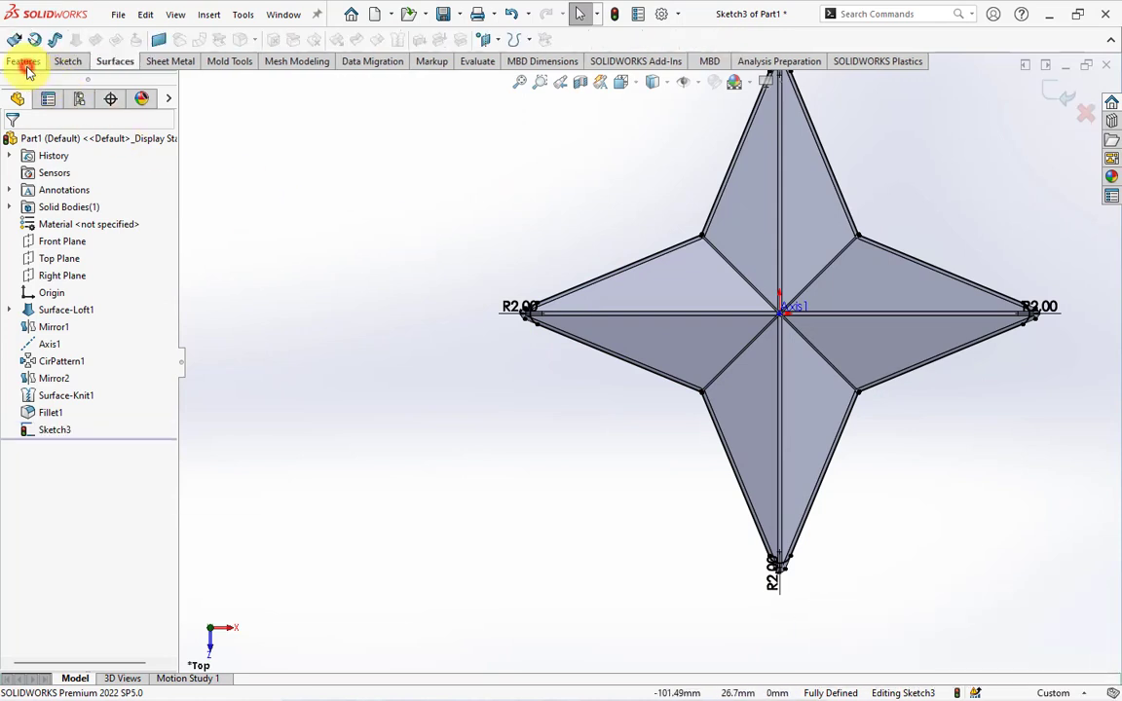
Set up a Cut Part split with Sketch3, excluding the central body so only the four tips are removed.
click(25, 63)
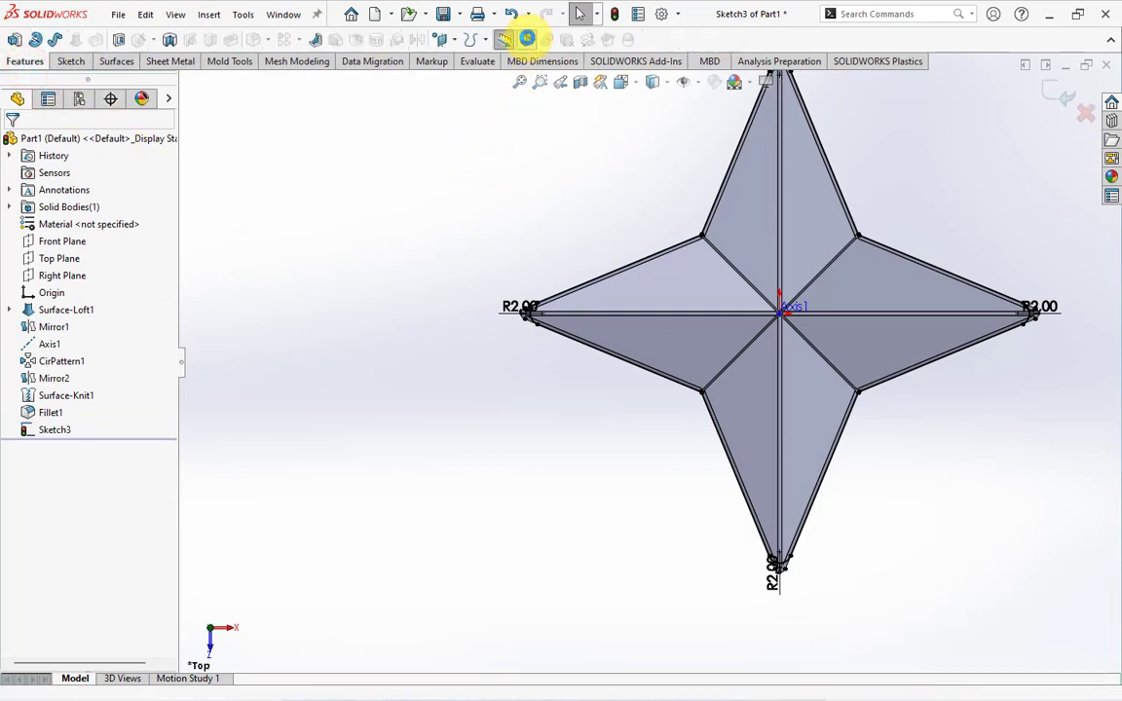
click(527, 39)
click(86, 290)
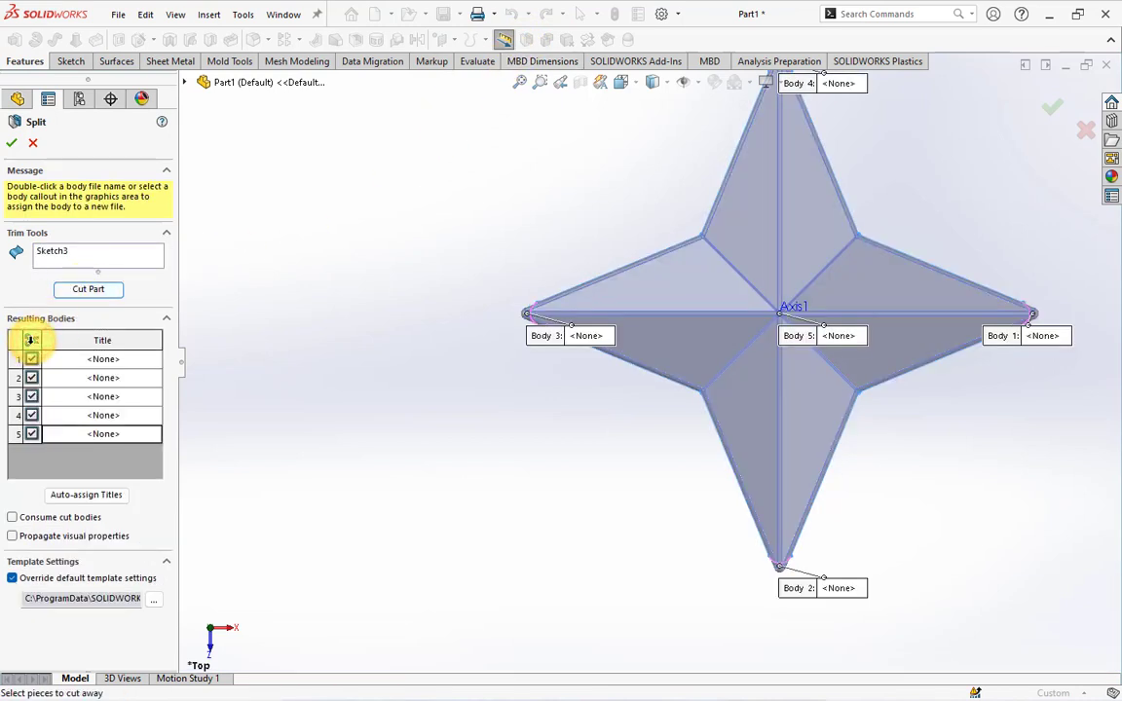
click(649, 346)
mouse_move(451, 451)
middle_down()
mouse_move(417, 330)
mouse_move(234, 419)
middle_up()
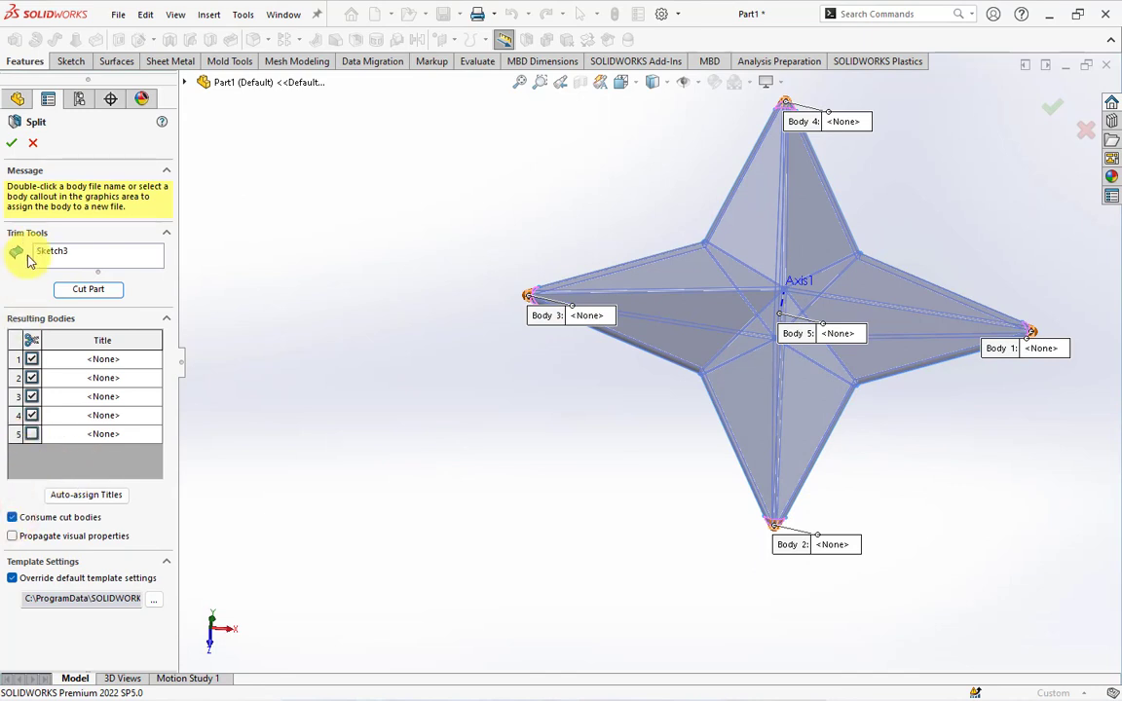
Confirm Split1 removing the four tip pieces, then hide Sketch3.
click(12, 145)
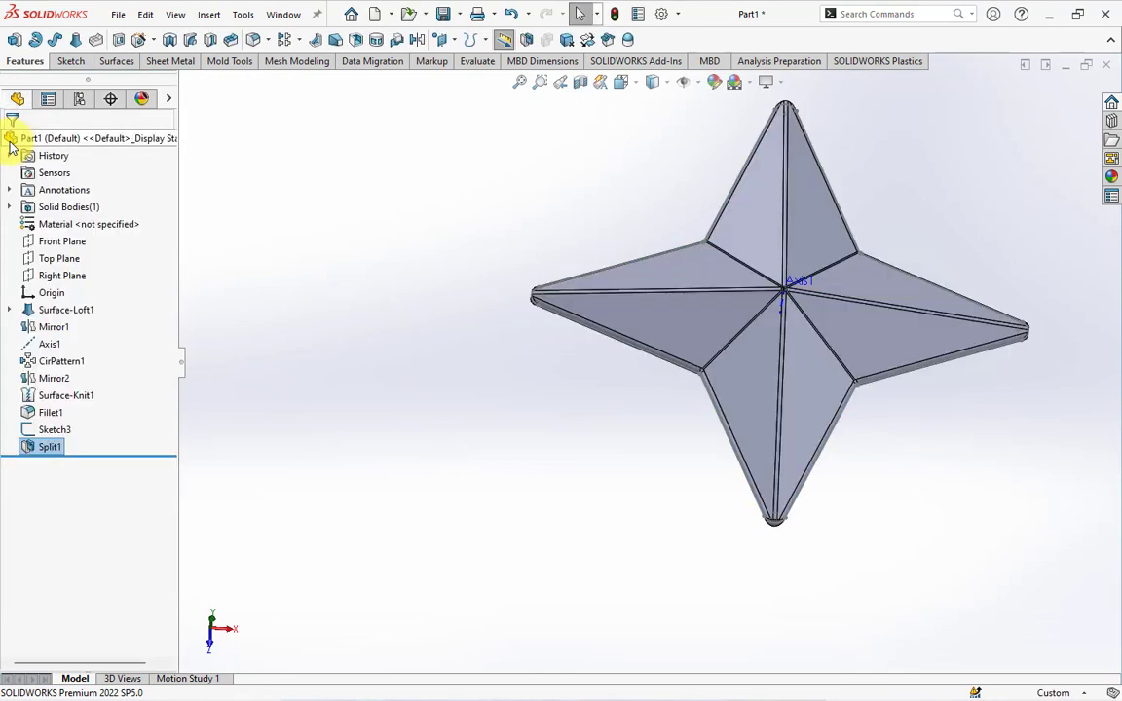
middle_drag(413, 446, 405, 383)
click(49, 430)
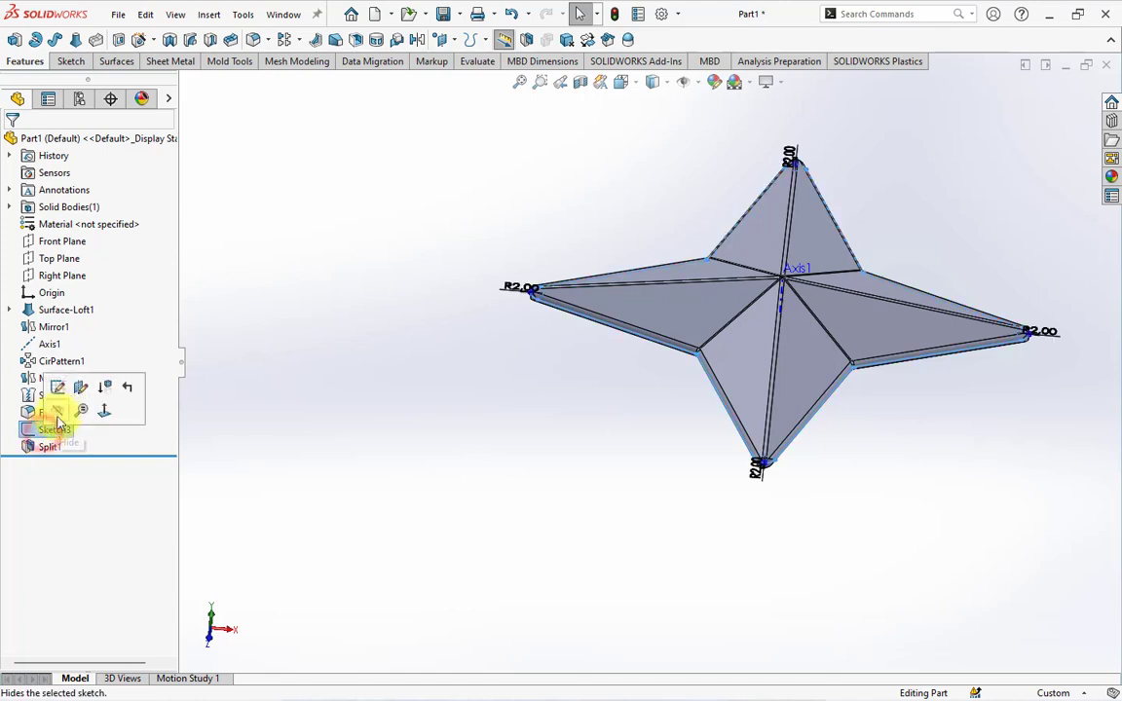
click(430, 426)
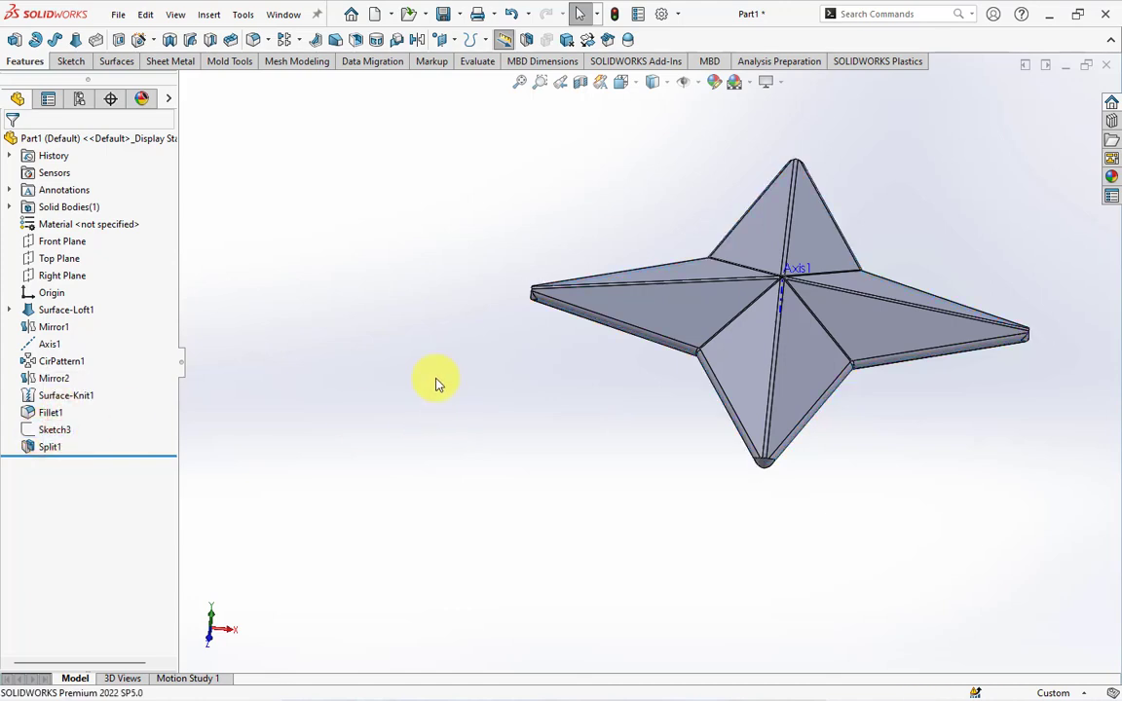
Start a 1 mm fillet and select the first two cut tip faces.
click(252, 39)
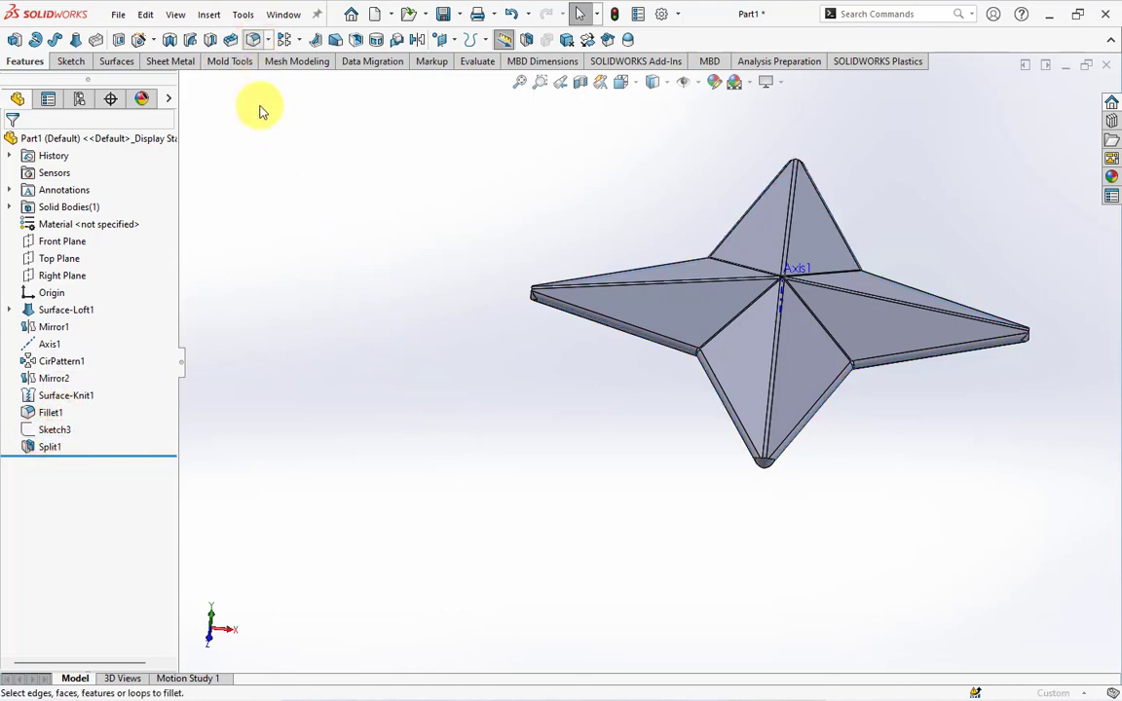
middle_drag(666, 497, 791, 479)
scroll(791, 479, down, 3)
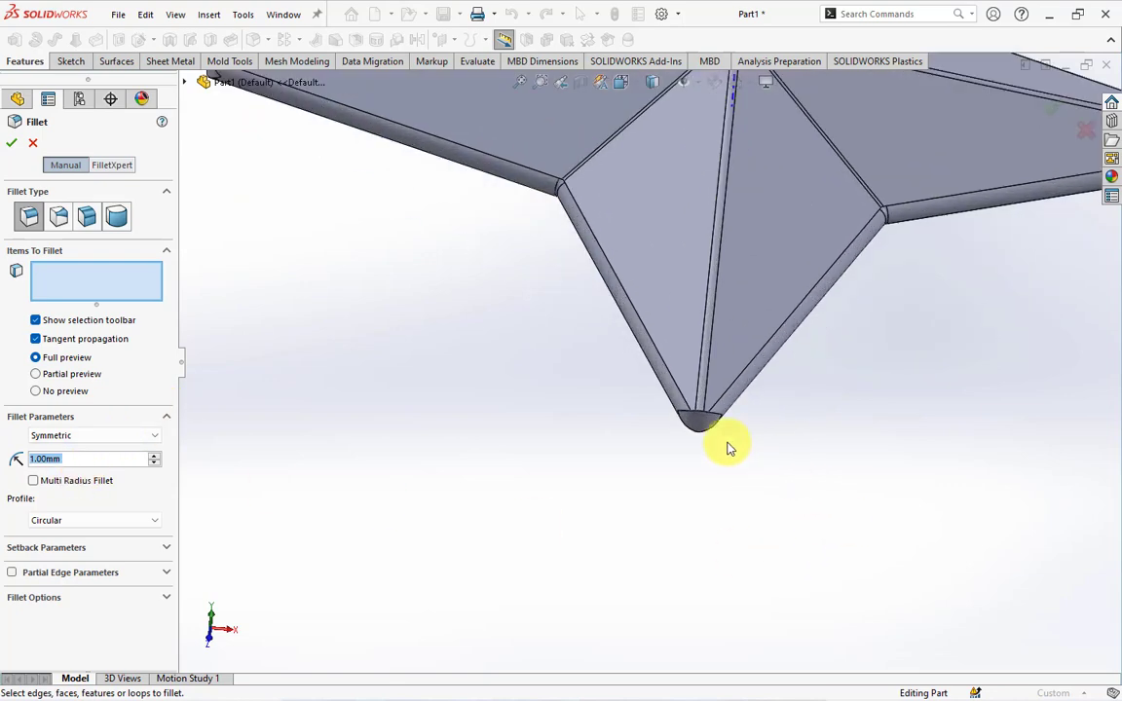
click(708, 424)
scroll(714, 426, up, 3)
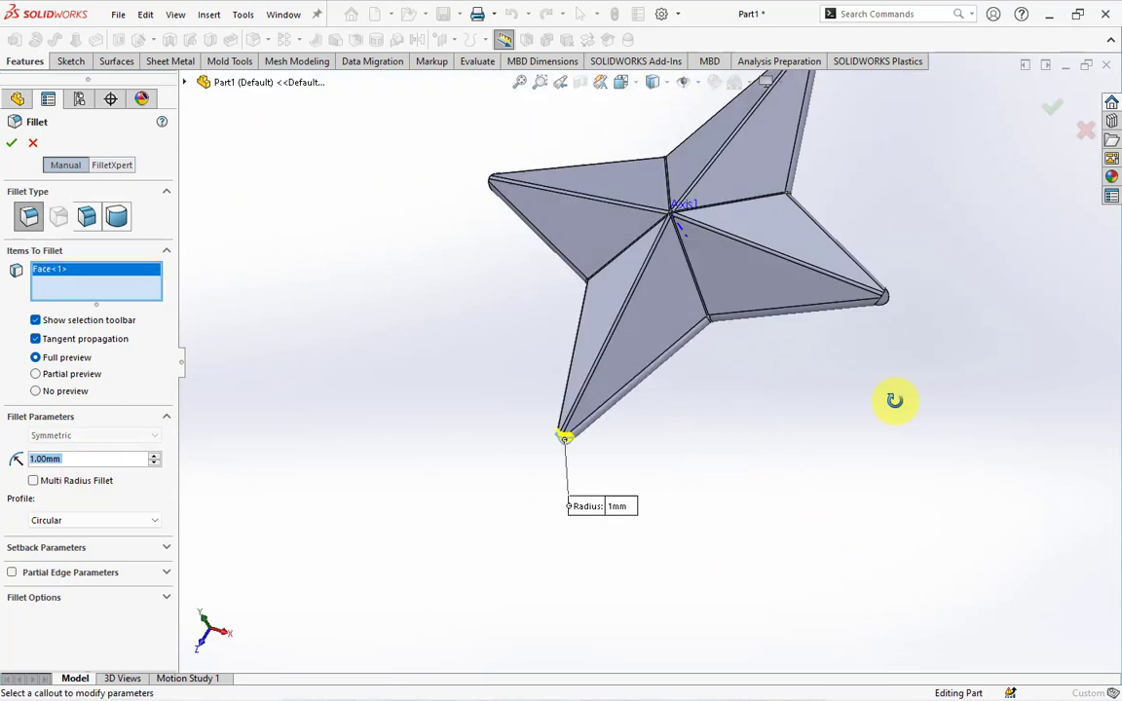
scroll(817, 348, down, 5)
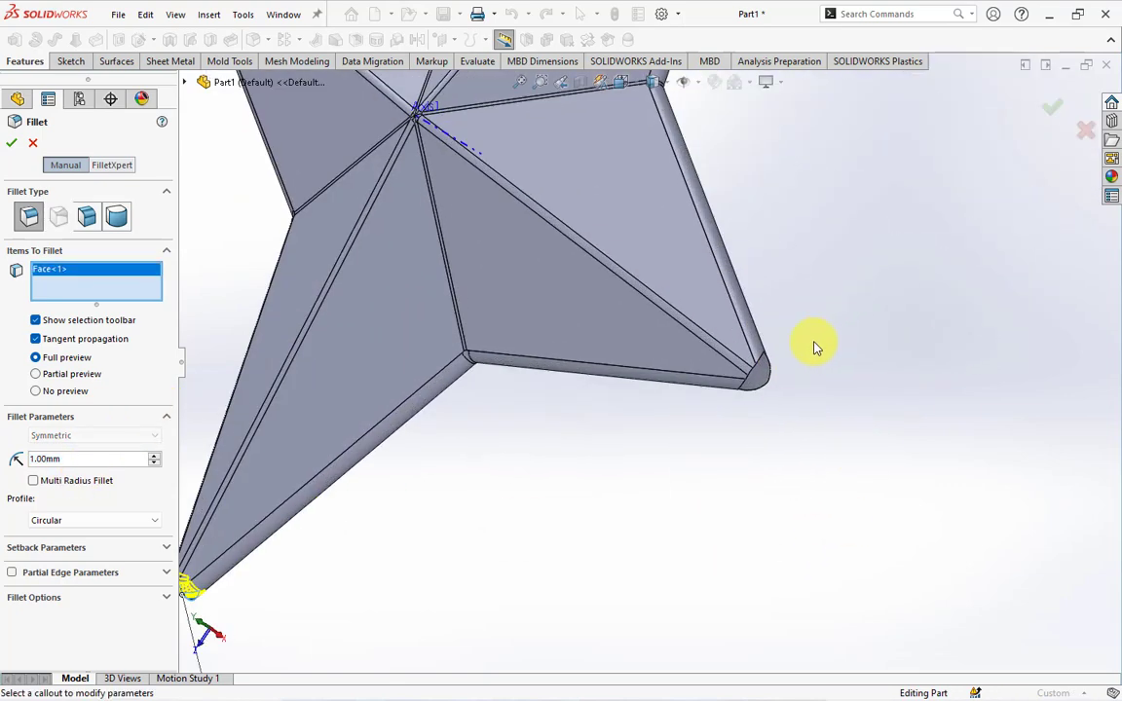
click(763, 371)
scroll(776, 376, up, 3)
Add the third and fourth tip faces and confirm the 1 mm Fillet2.
middle_drag(776, 376, 689, 368)
scroll(659, 283, down, 5)
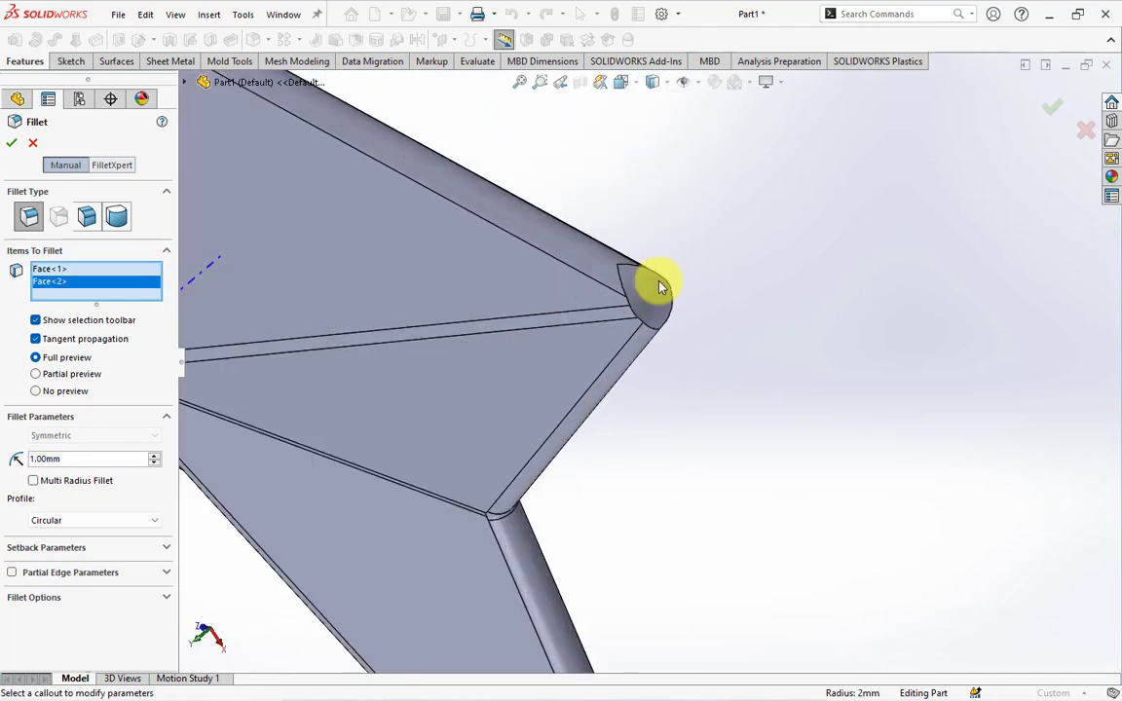
click(615, 297)
scroll(624, 292, up, 3)
middle_drag(495, 255, 539, 360)
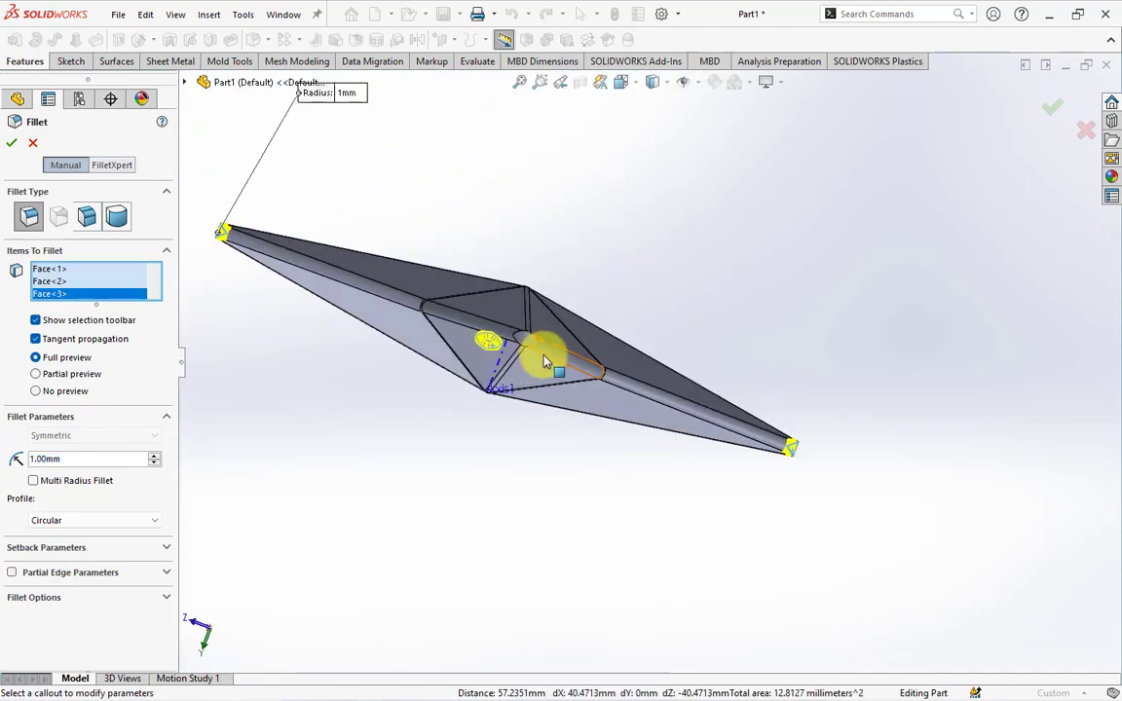
scroll(548, 317, down, 5)
click(541, 283)
scroll(545, 285, up, 3)
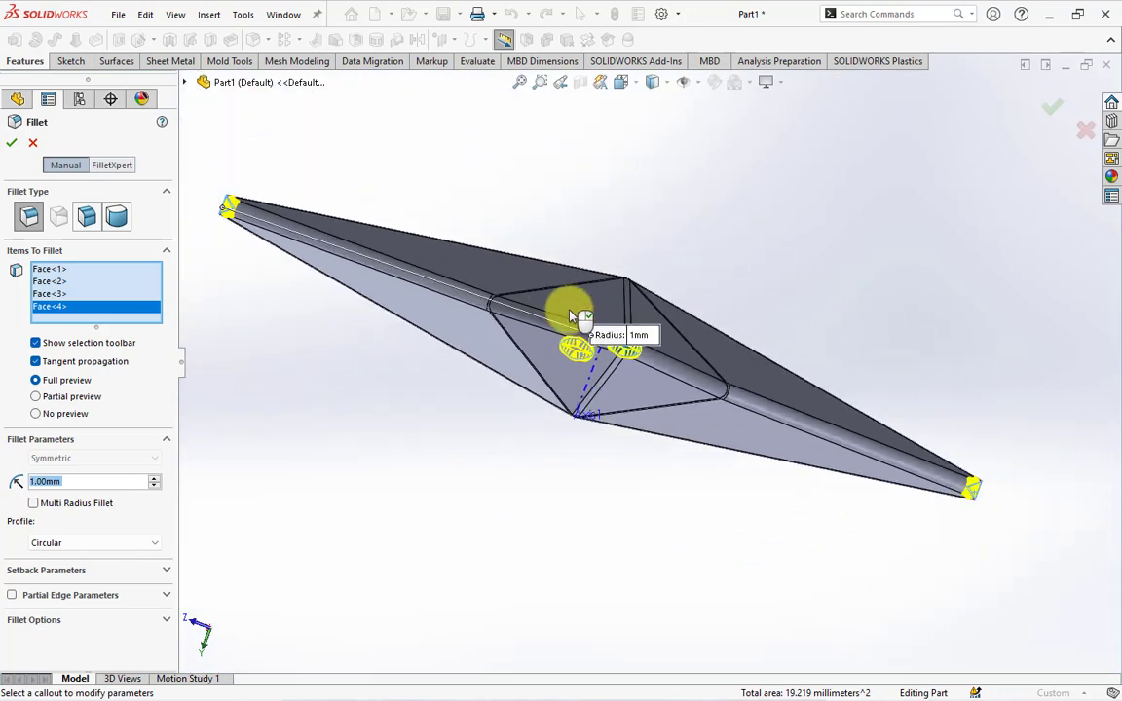
middle_drag(569, 311, 699, 186)
click(9, 144)
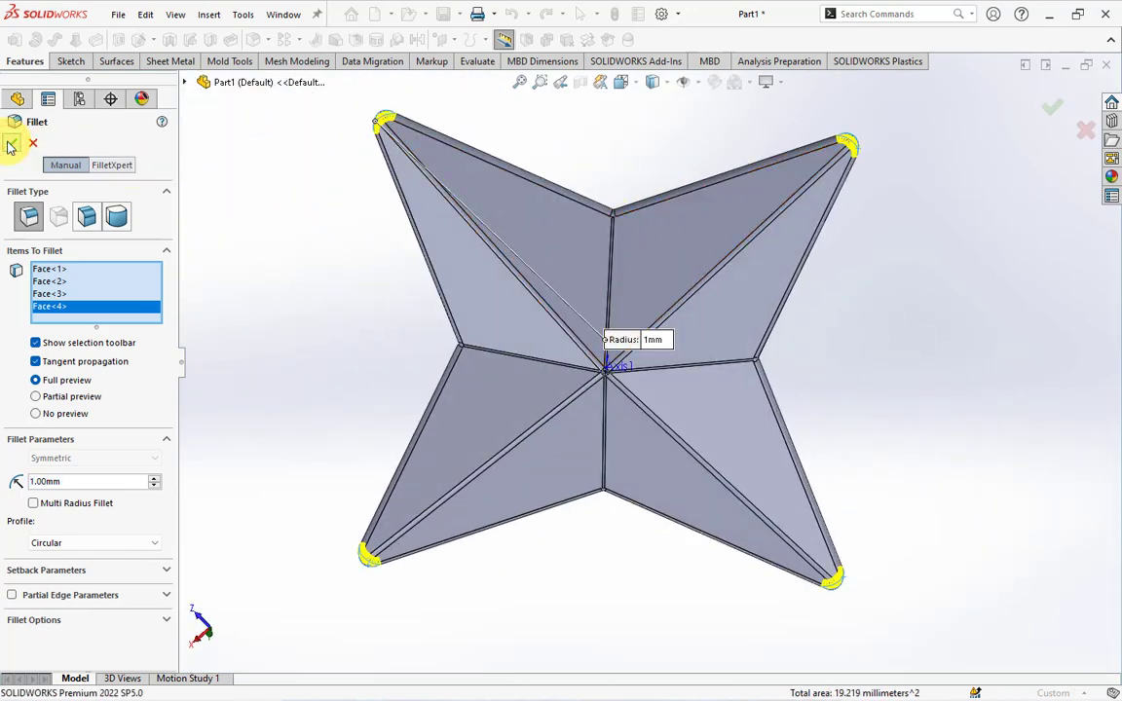
mouse_move(325, 301)
middle_down()
mouse_move(351, 188)
mouse_move(393, 185)
middle_up()
Draw a circle centred on the origin in a new Top Plane sketch.
click(58, 258)
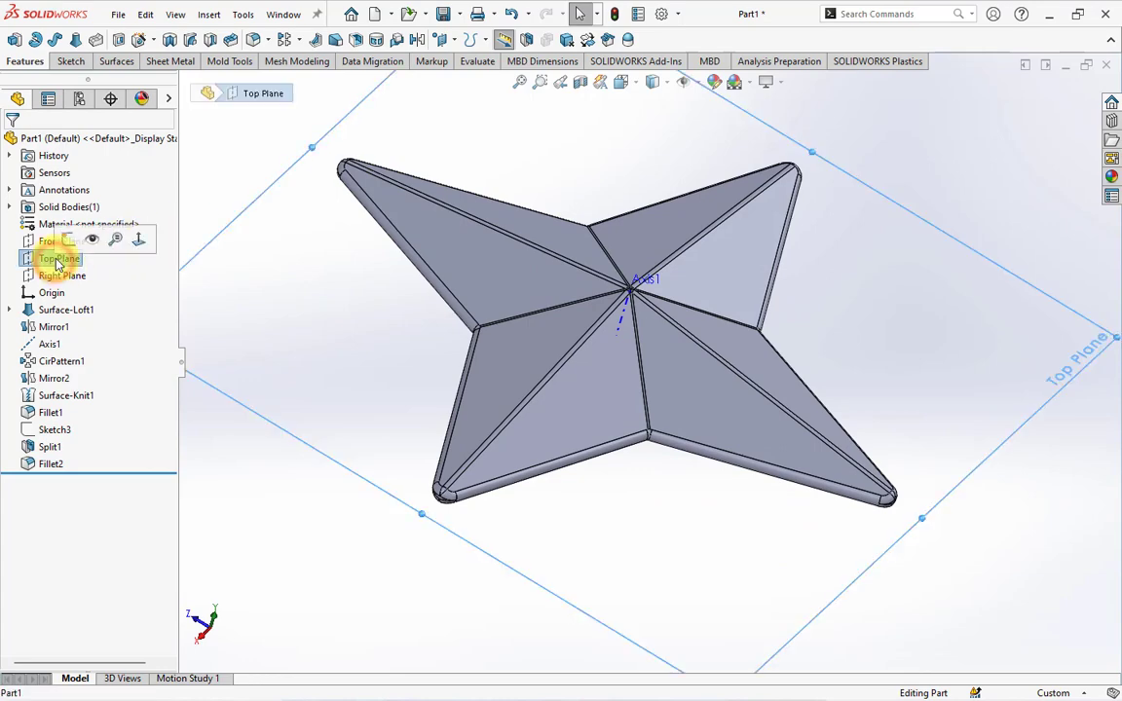
click(70, 243)
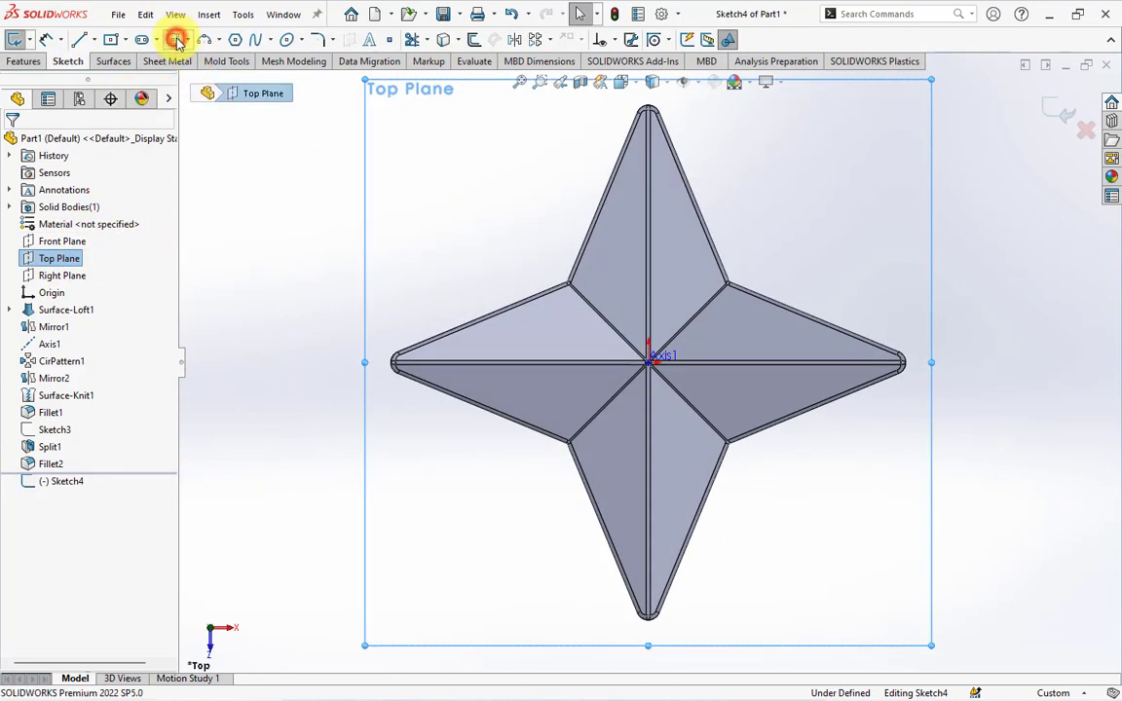
click(175, 40)
scroll(655, 382, down, 5)
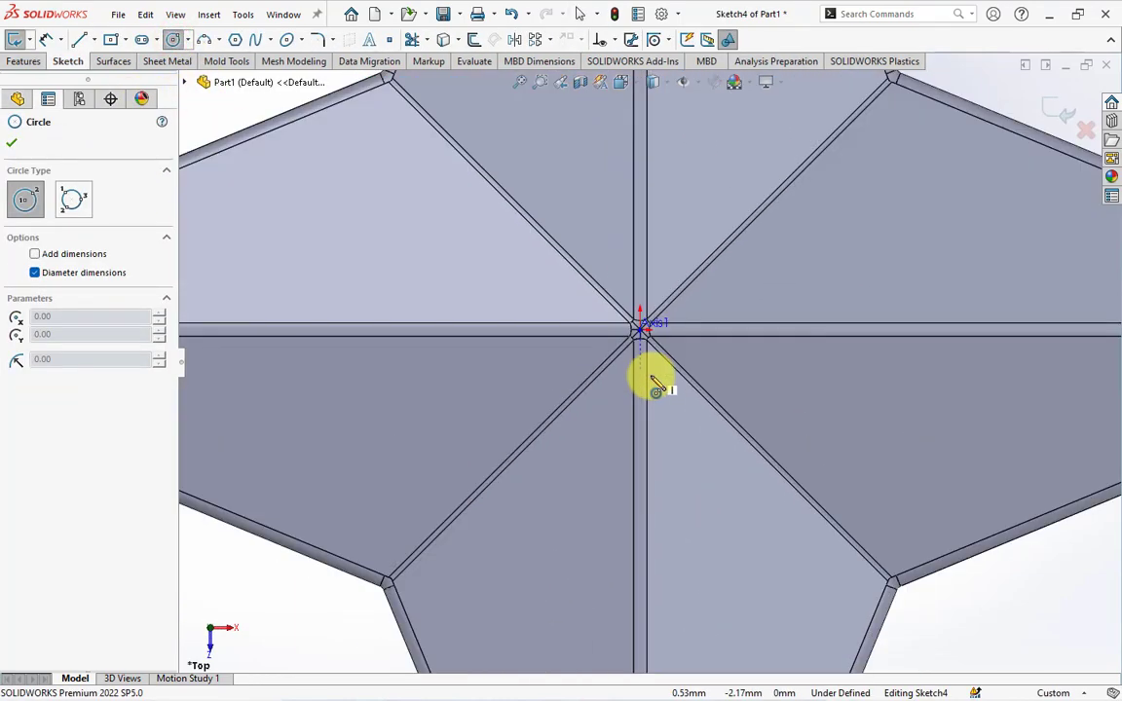
click(640, 330)
scroll(682, 326, up, 3)
scroll(714, 313, up, 2)
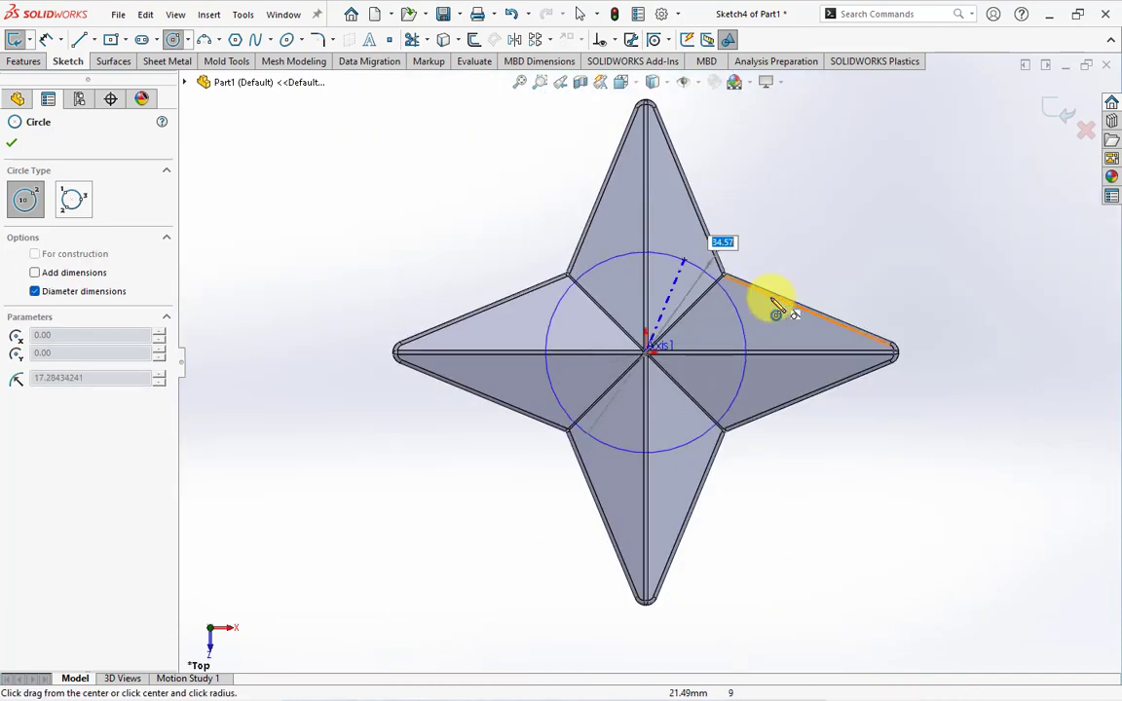
click(726, 324)
Dimension the circle's diameter to 16.5 mm.
click(42, 40)
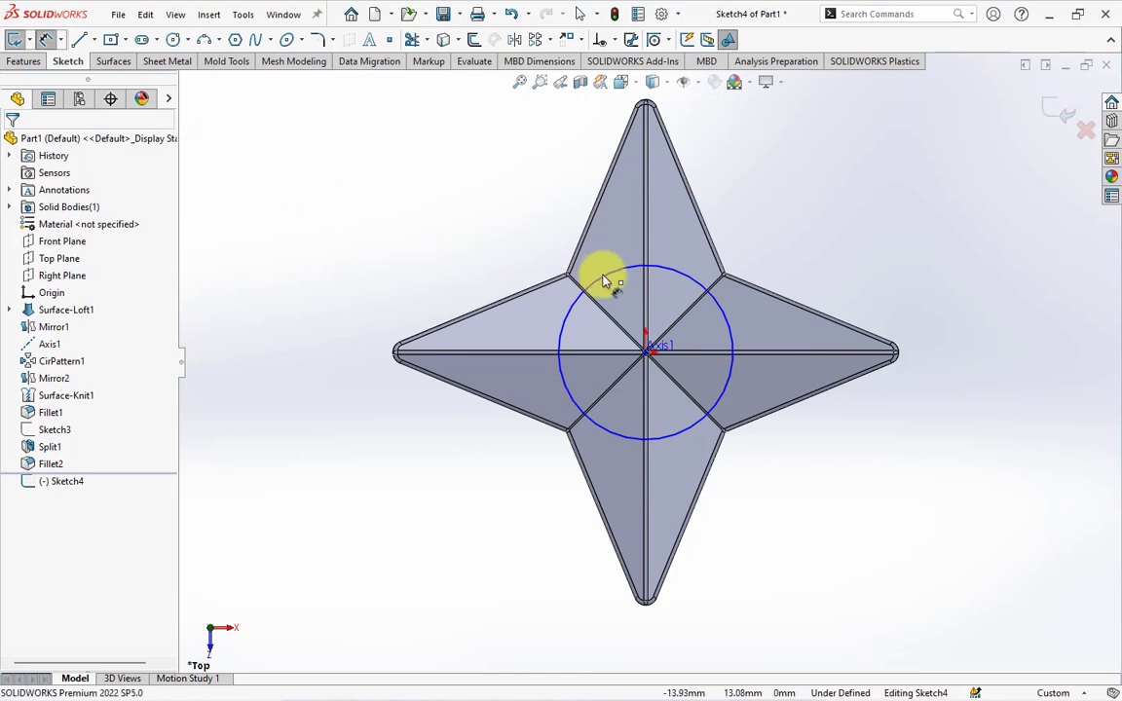
click(674, 270)
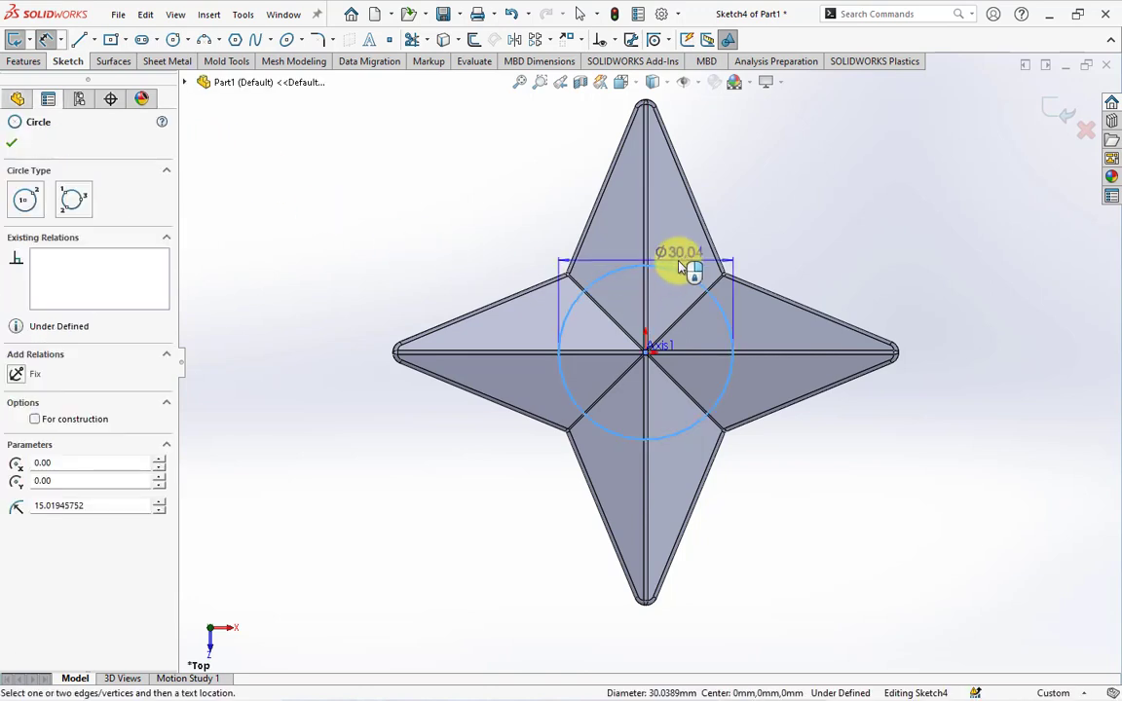
click(789, 238)
text(16.5)
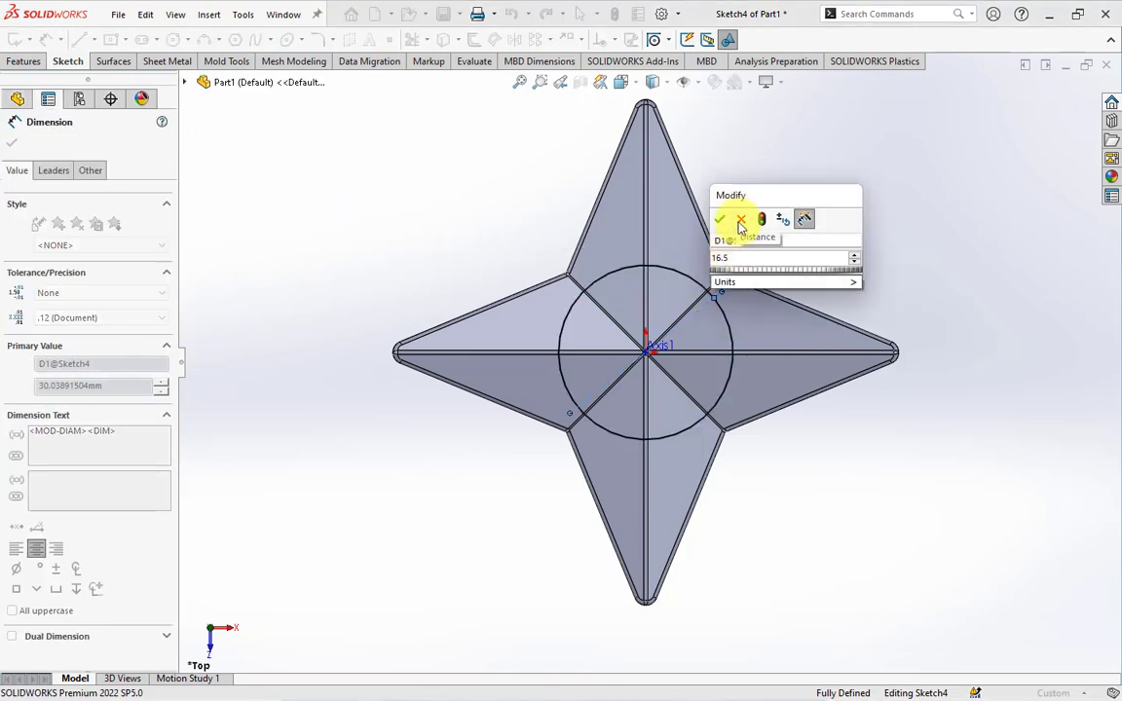
click(721, 228)
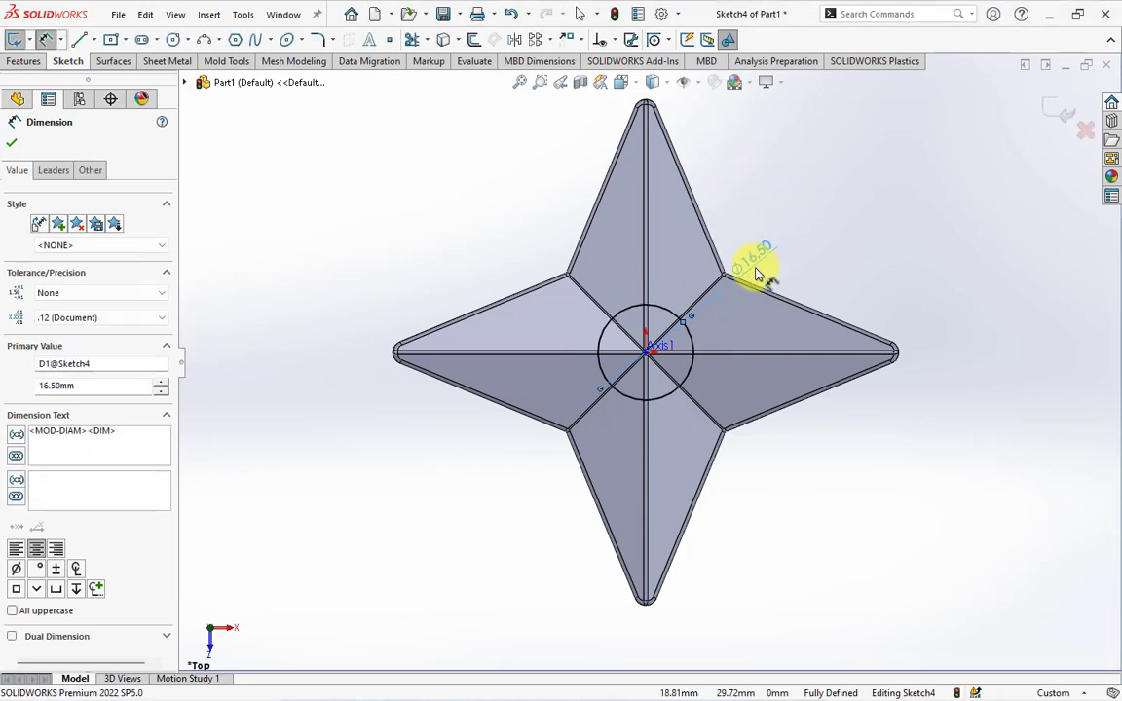
click(748, 250)
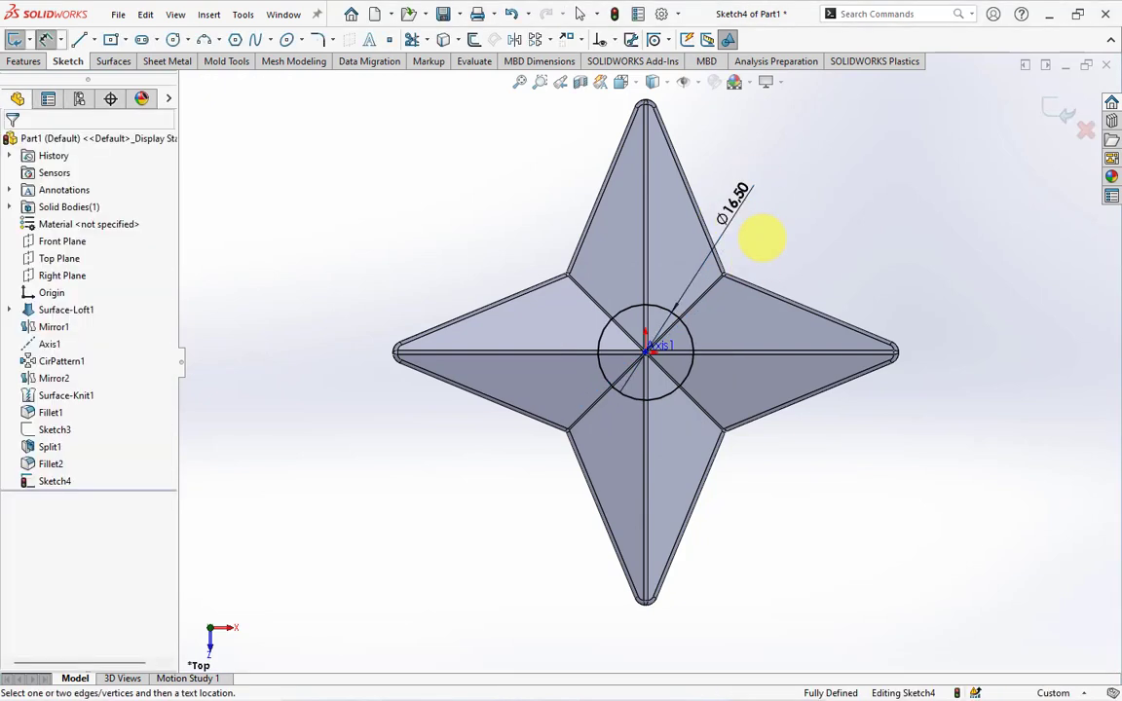
Set the boss extrusion to Mid Plane, 13.5 mm deep, with draft enabled.
click(23, 61)
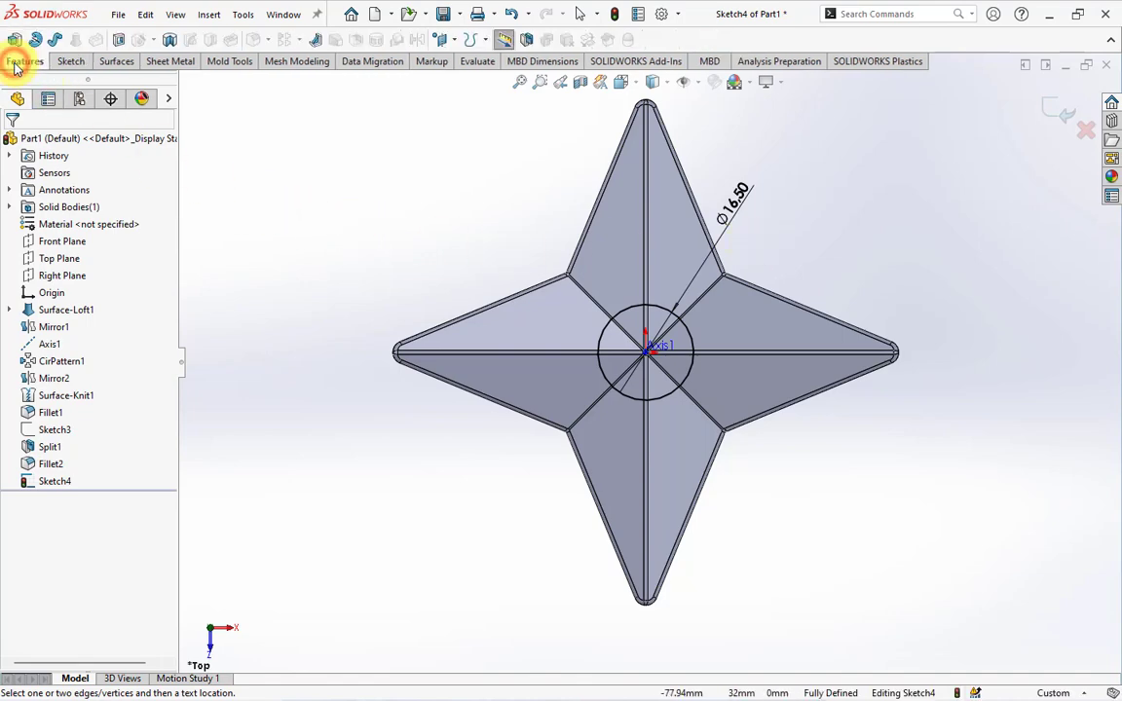
middle_drag(258, 190, 315, 223)
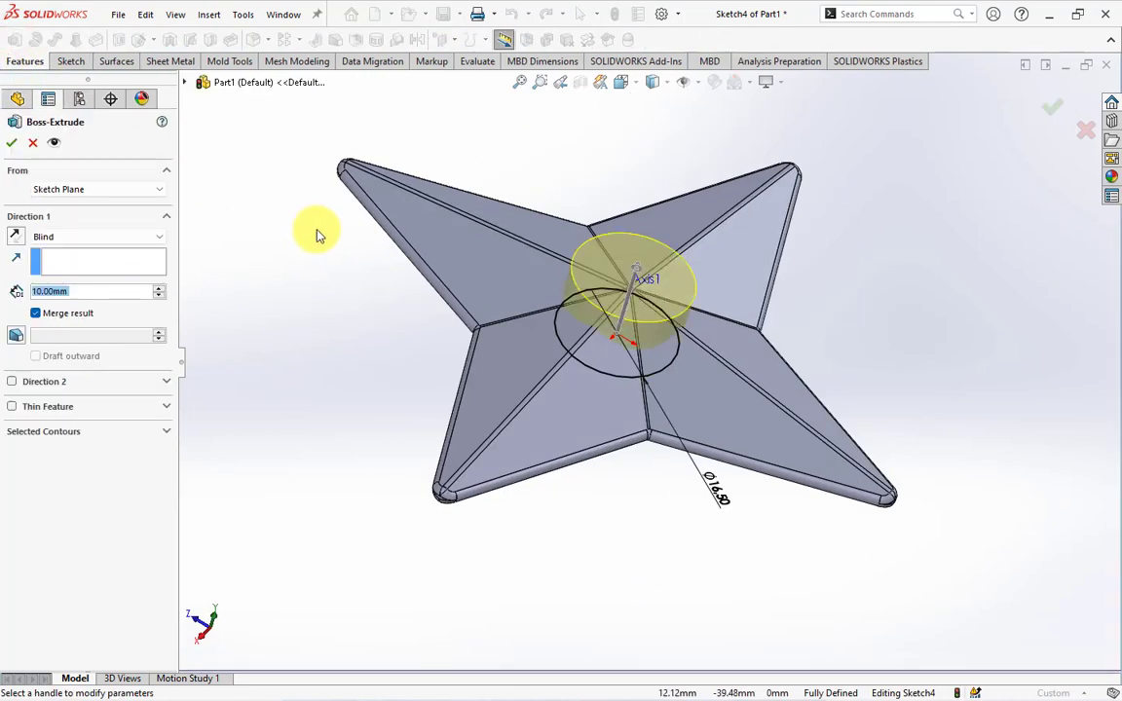
click(87, 238)
click(79, 306)
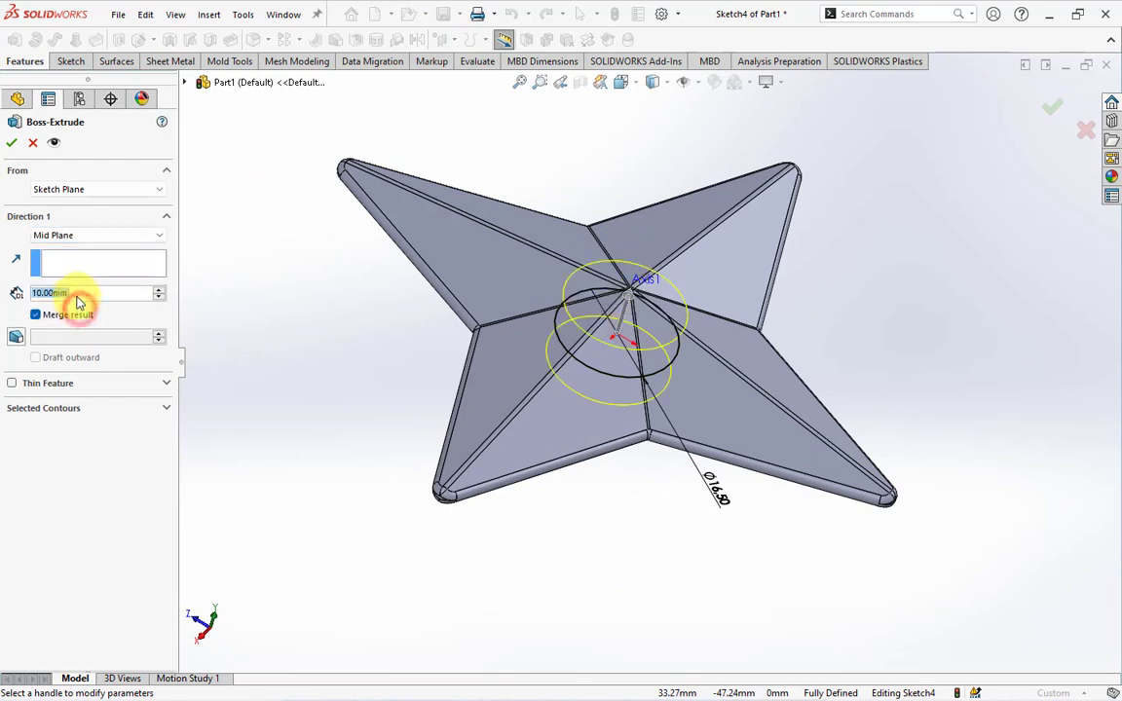
text(13.5)
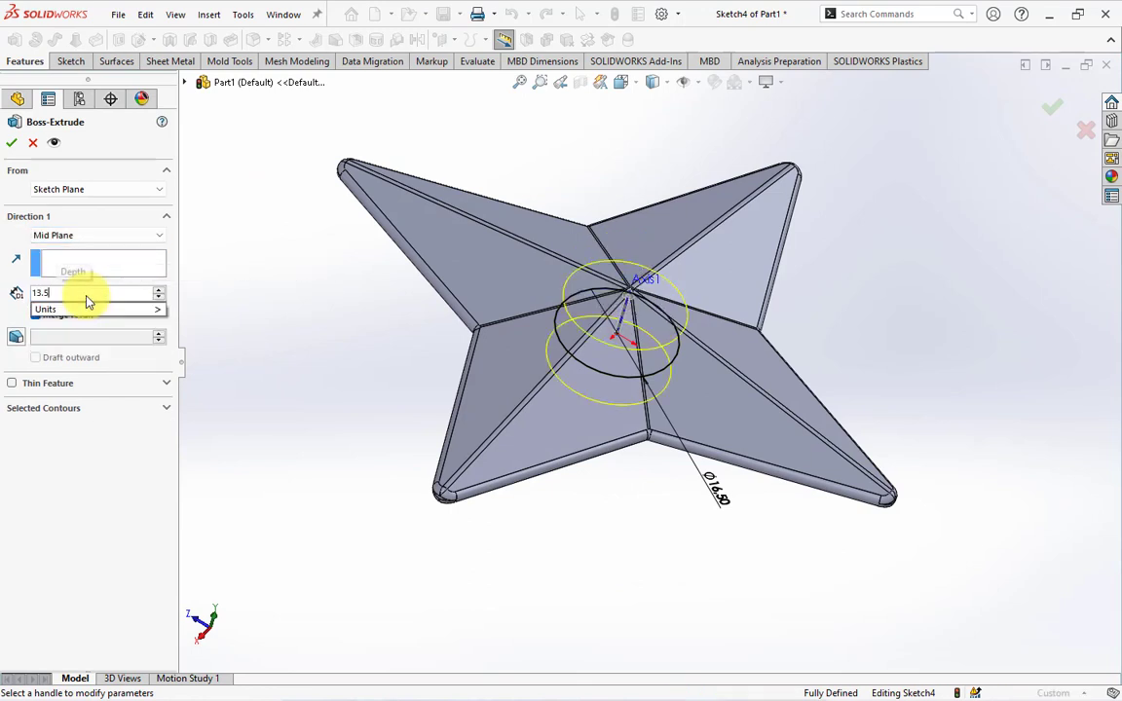
key(Return)
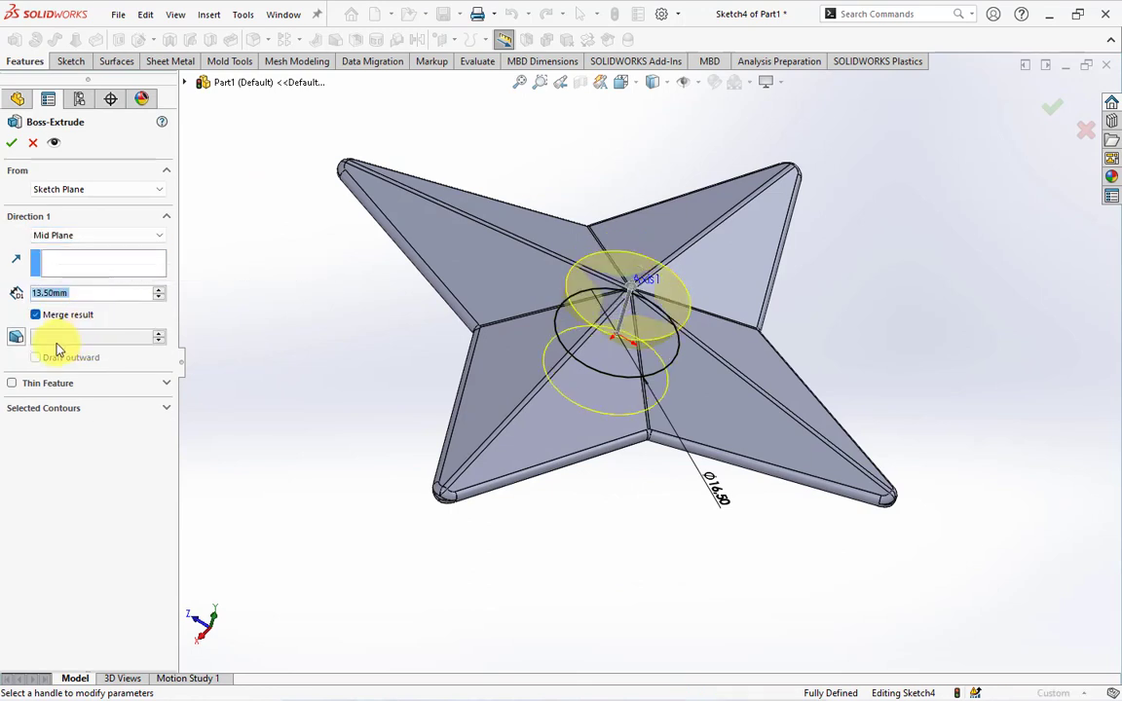
click(15, 337)
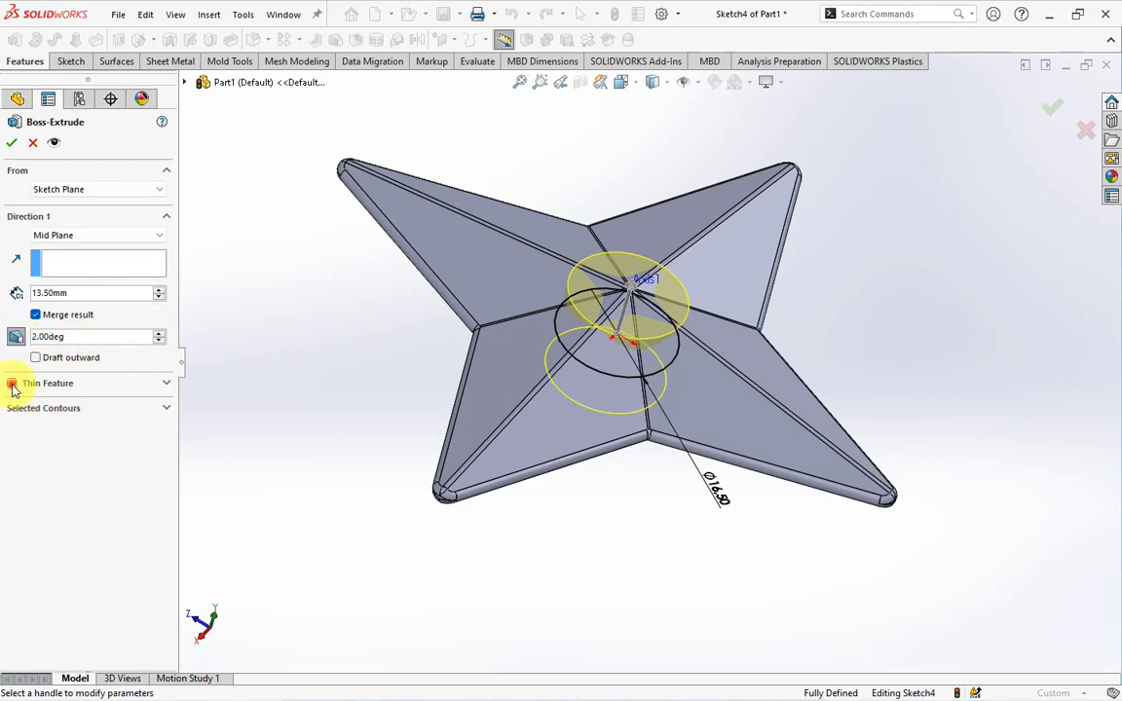
Make it a 3.4 mm thin-feature ring with inward draft and confirm the extrusion.
click(11, 383)
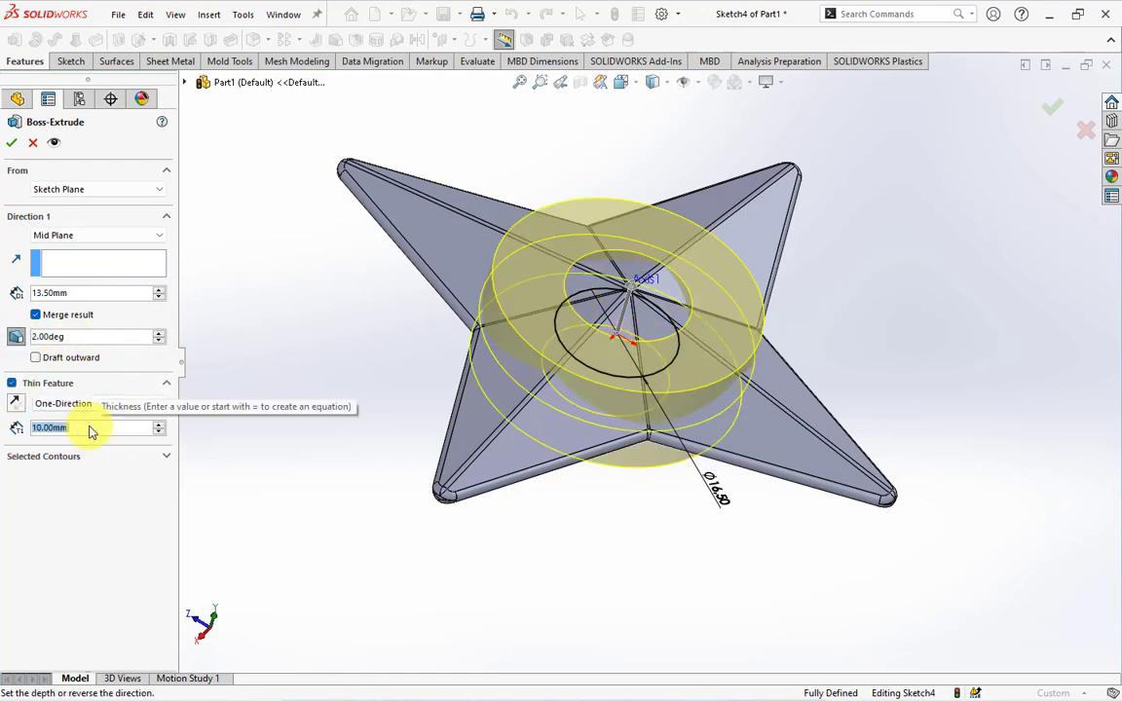
text(3.4)
key(Return)
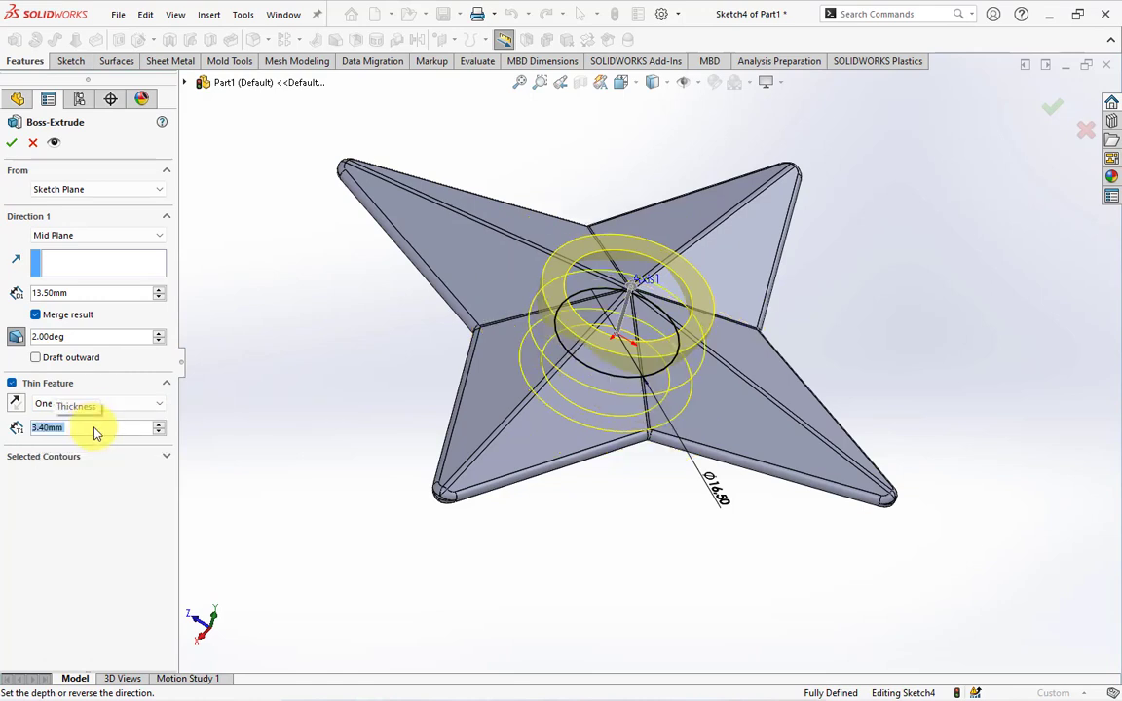
click(36, 358)
click(36, 358)
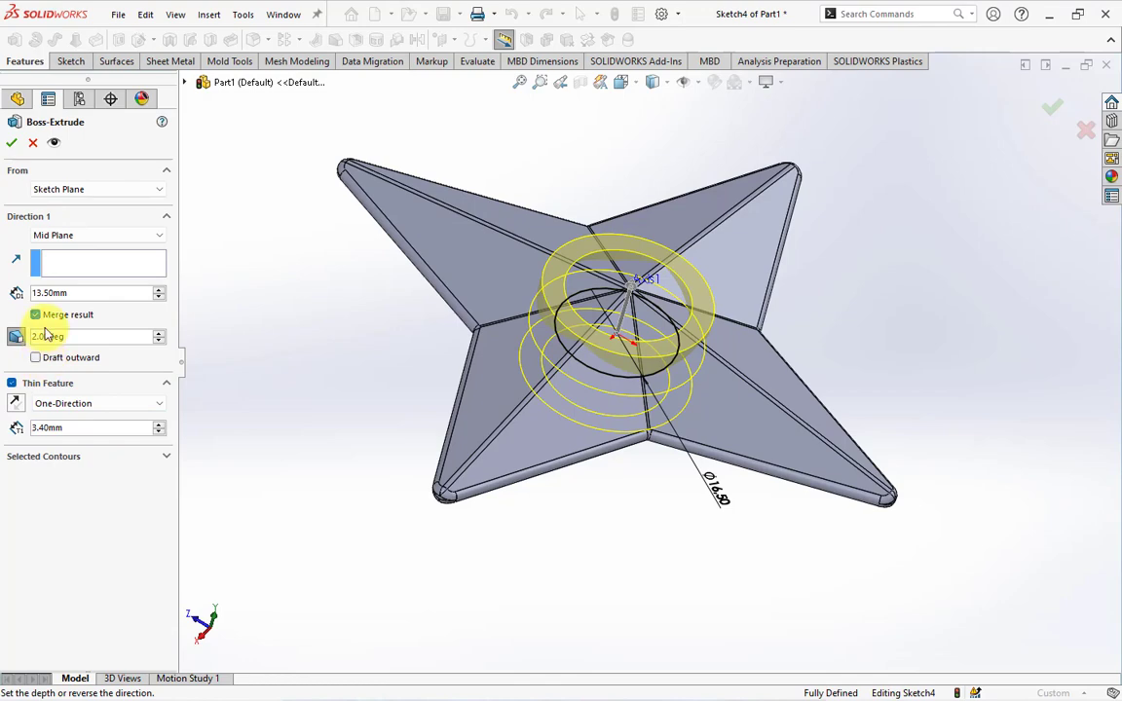
click(12, 144)
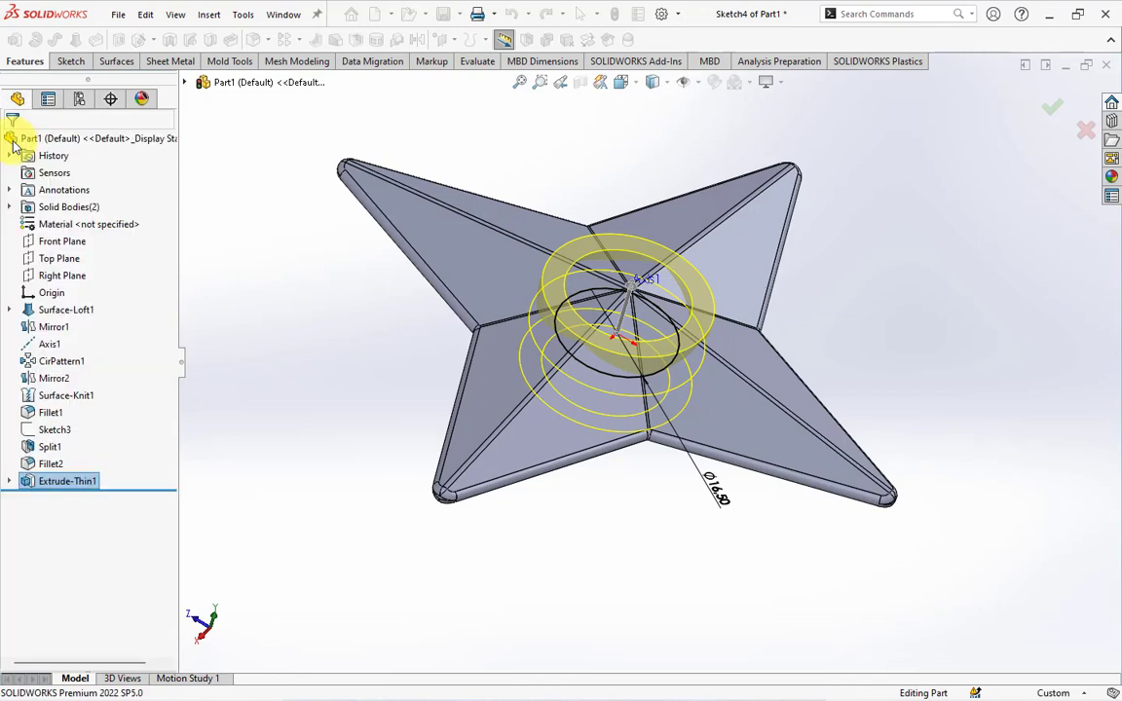
mouse_move(293, 359)
middle_down()
mouse_move(303, 359)
mouse_move(312, 303)
mouse_move(320, 195)
mouse_move(336, 280)
middle_up()
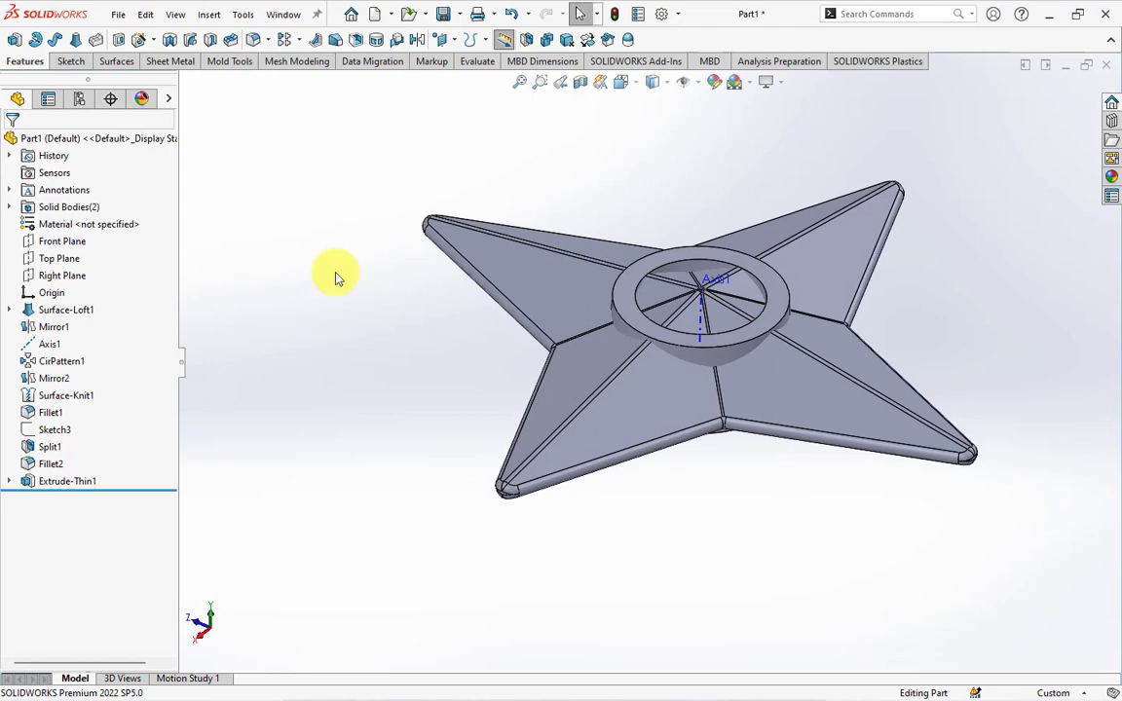
Fillet the hub ring's top and bottom faces at 1 mm as Fillet3.
click(255, 41)
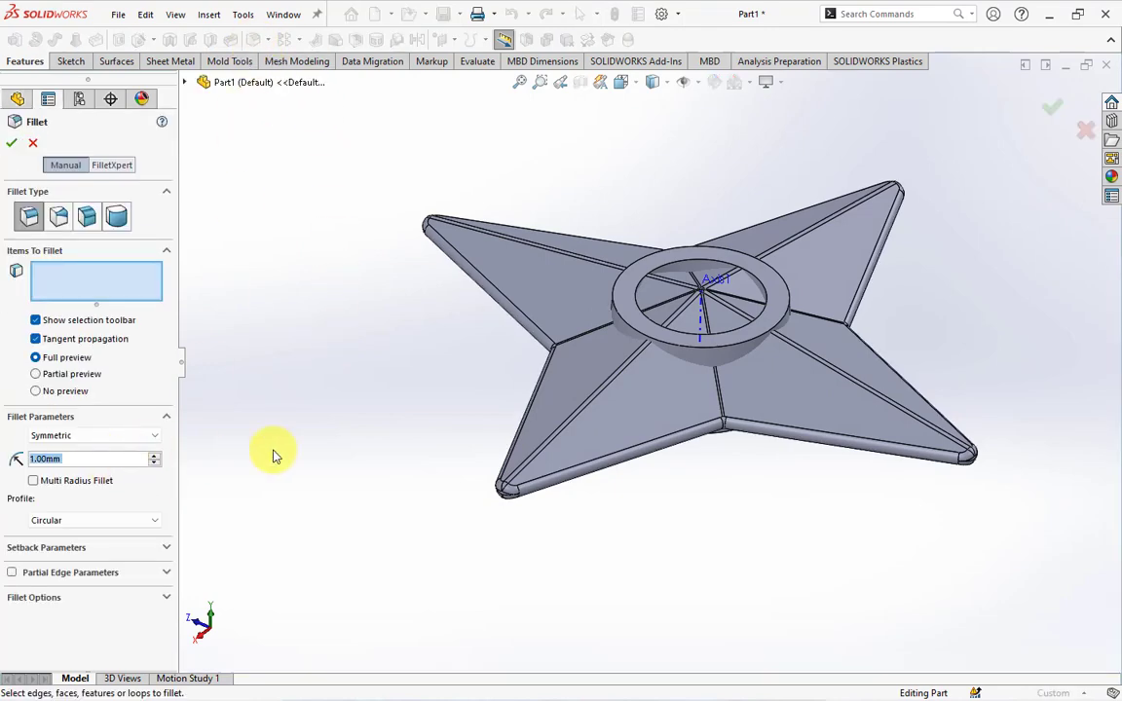
scroll(684, 332, down, 3)
click(575, 310)
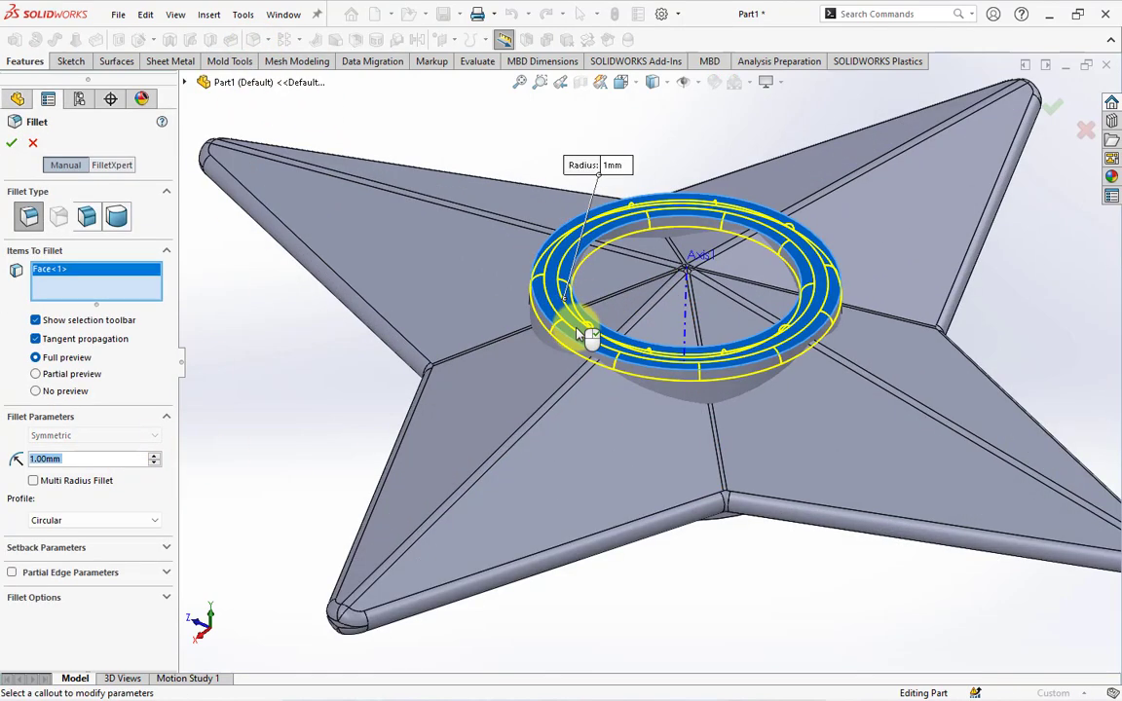
middle_drag(580, 320, 588, 306)
click(557, 532)
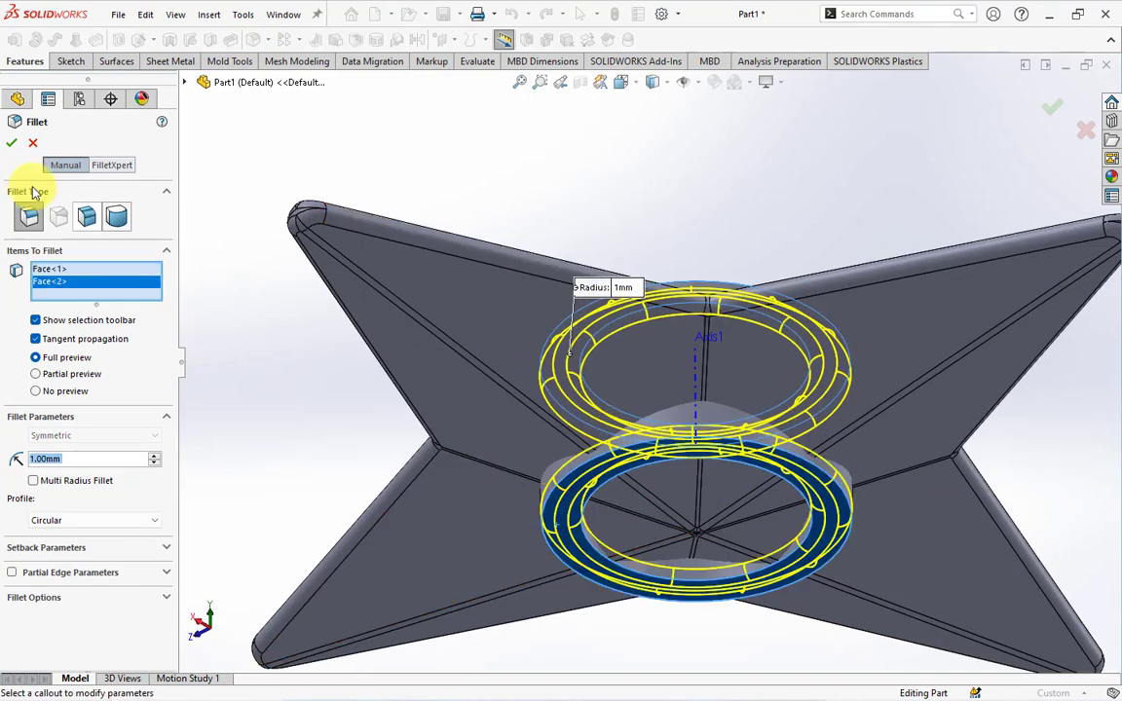
click(11, 144)
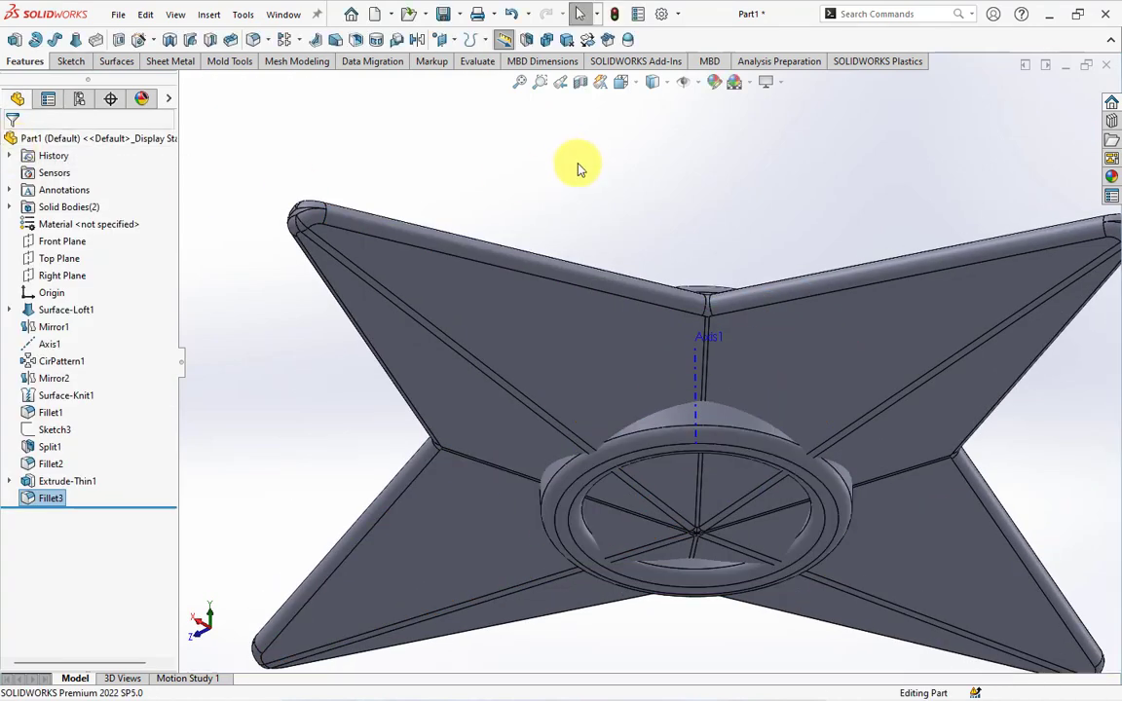
mouse_move(578, 168)
middle_down()
mouse_move(573, 383)
mouse_move(670, 166)
middle_up()
Start Sketch5 on the ring's face.
click(545, 333)
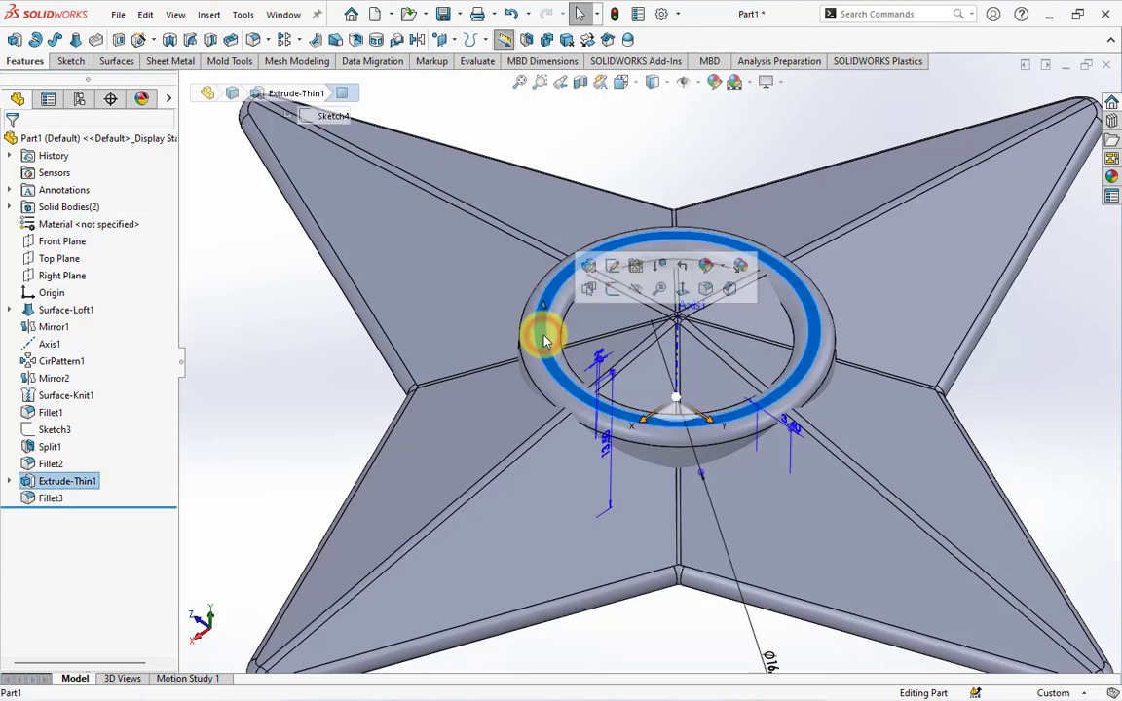
click(605, 291)
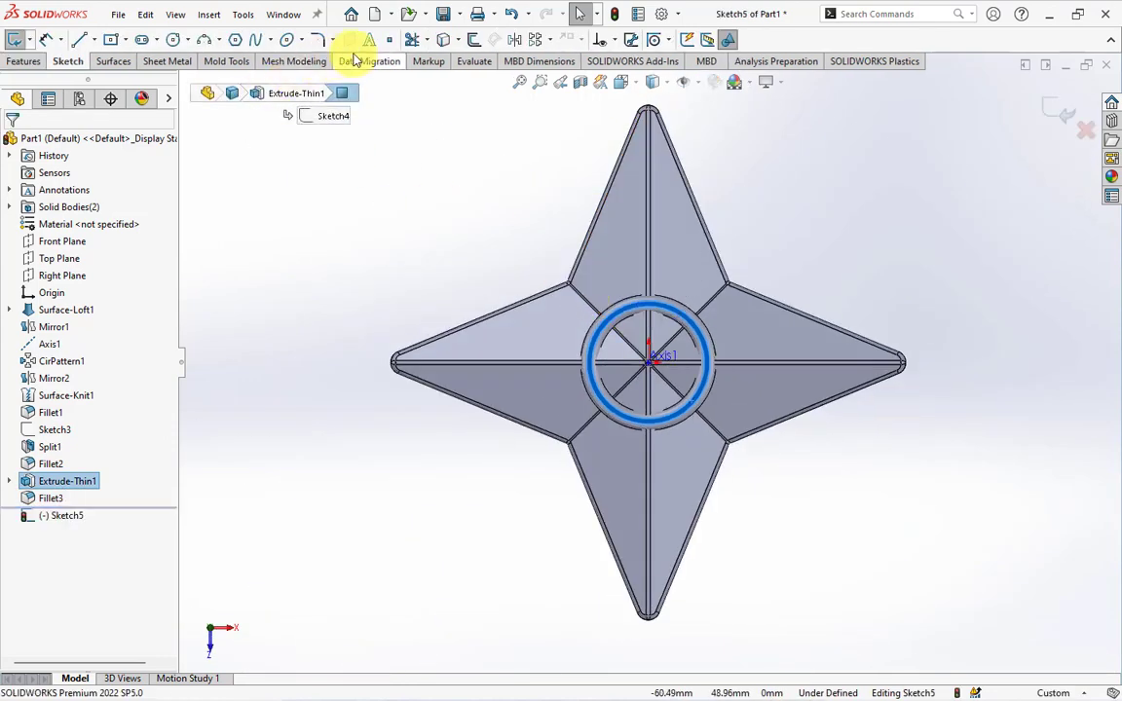
middle_drag(463, 251, 468, 155)
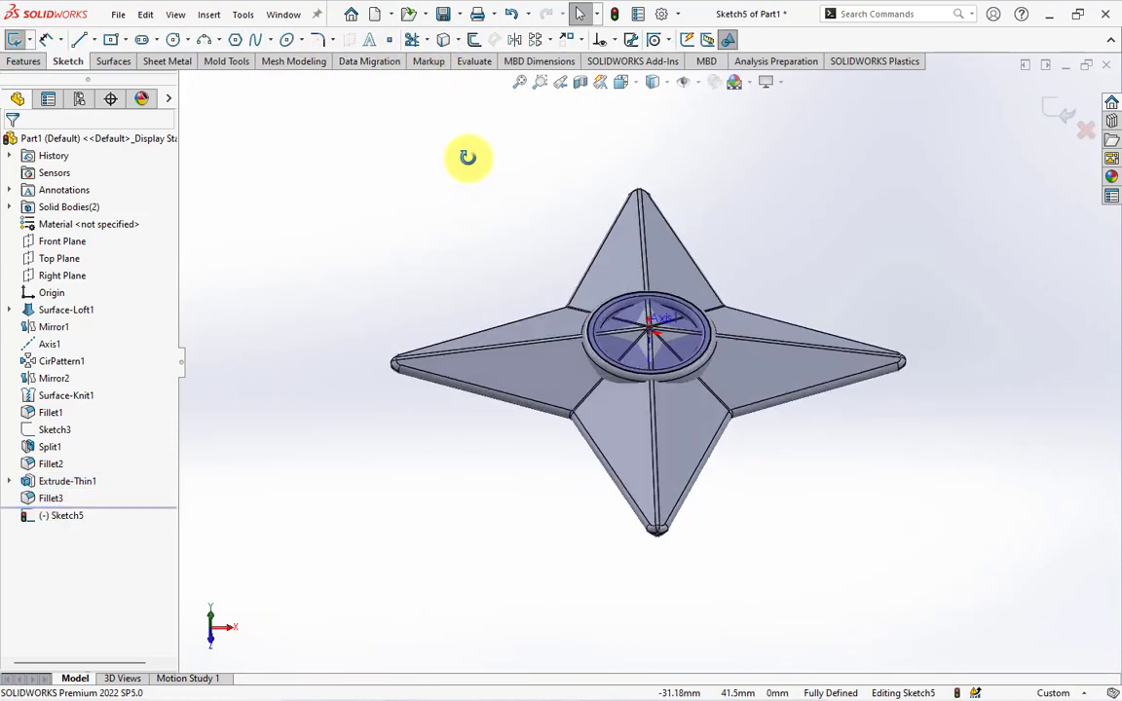
Split the star body along the Sketch5 circle, discarding the inner disc body.
click(22, 63)
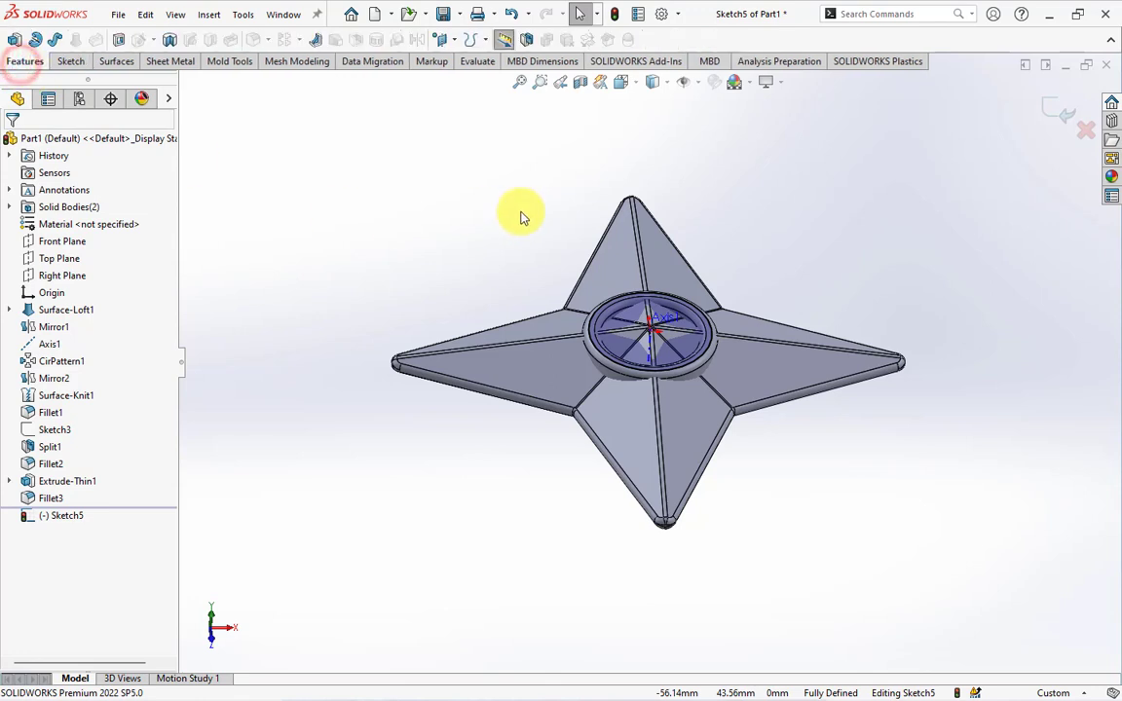
click(527, 39)
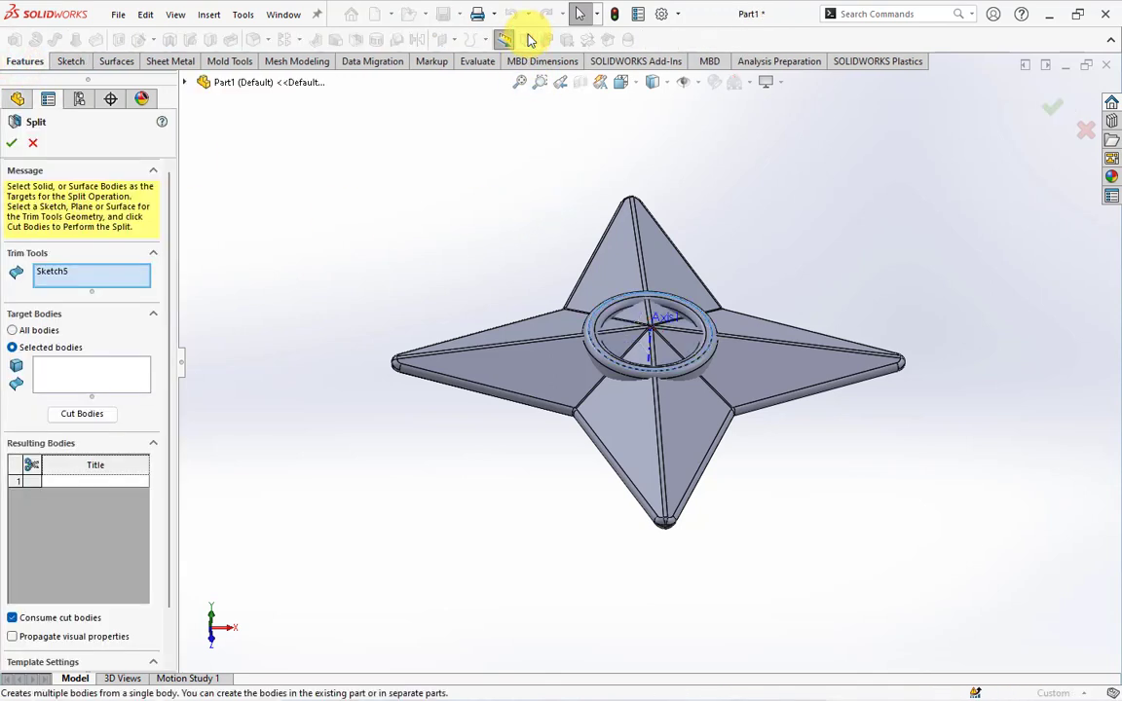
click(75, 370)
click(601, 387)
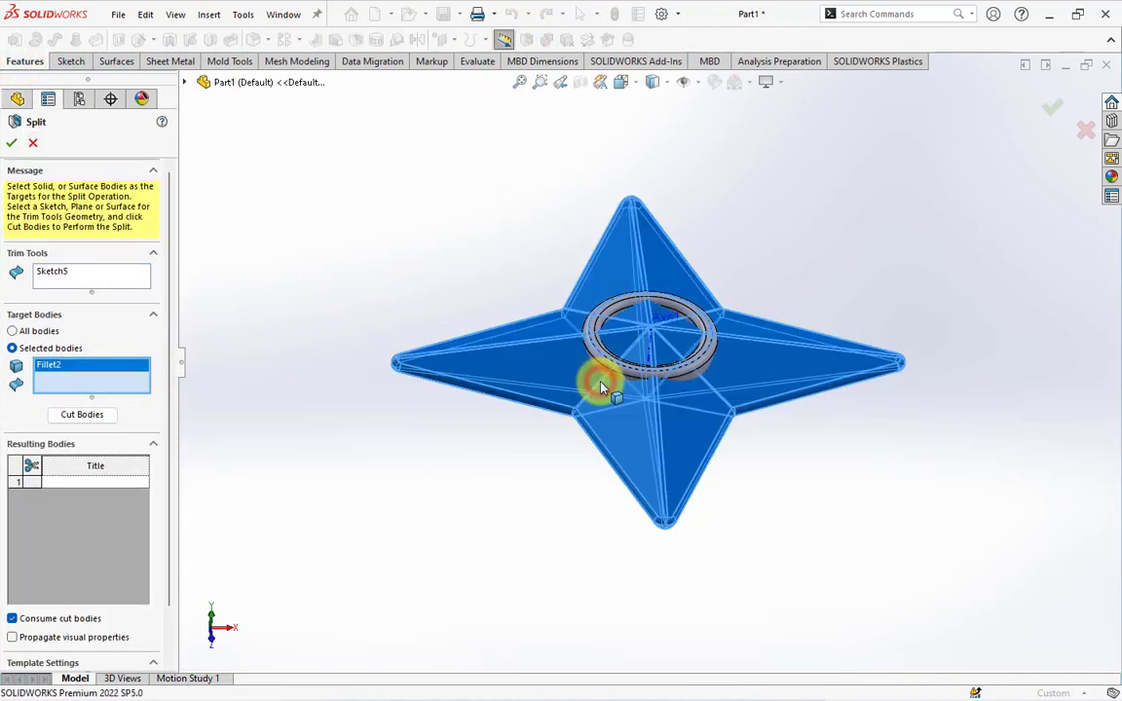
click(70, 416)
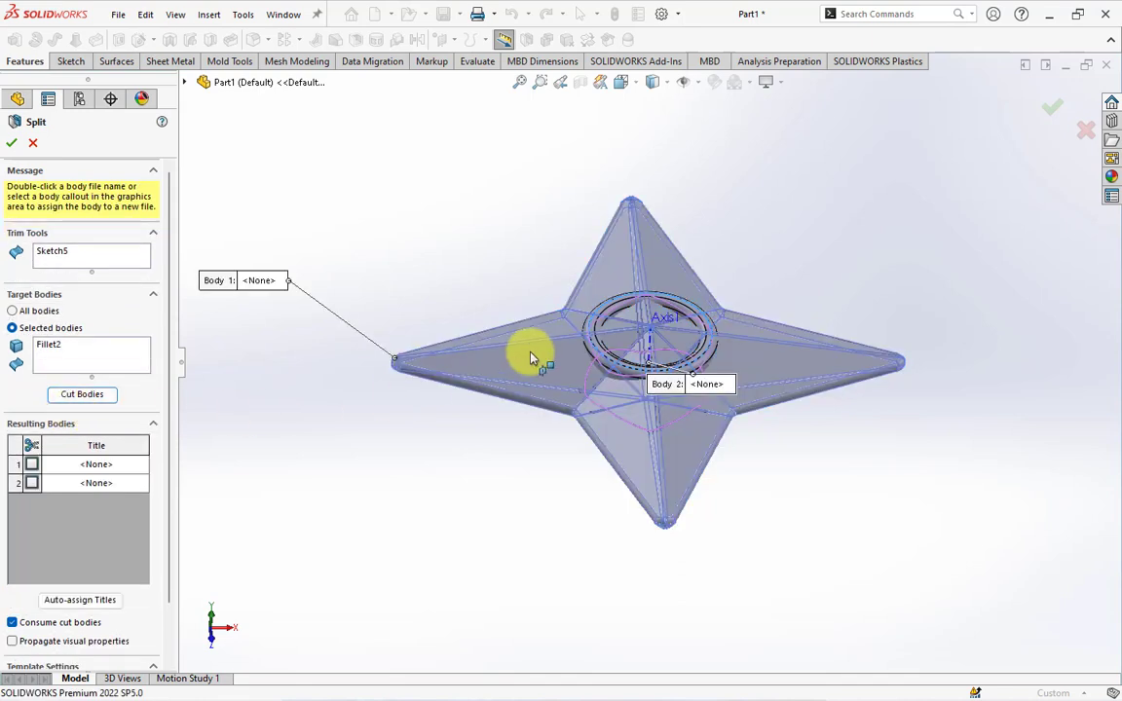
click(621, 338)
click(84, 468)
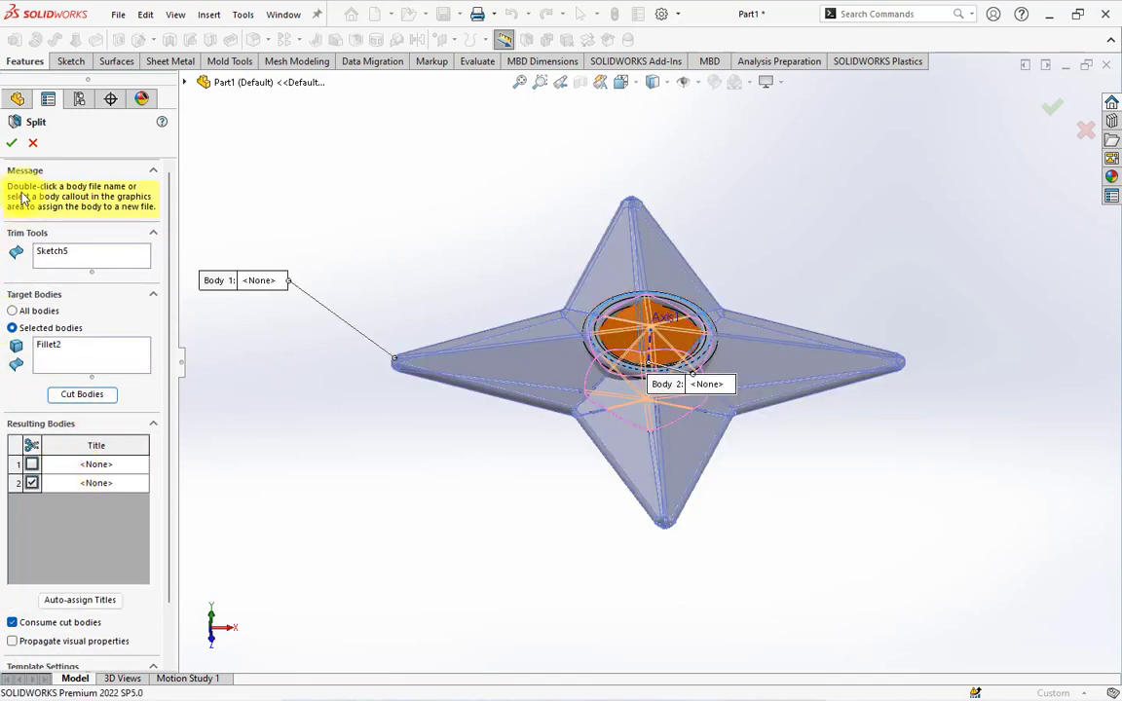
click(11, 142)
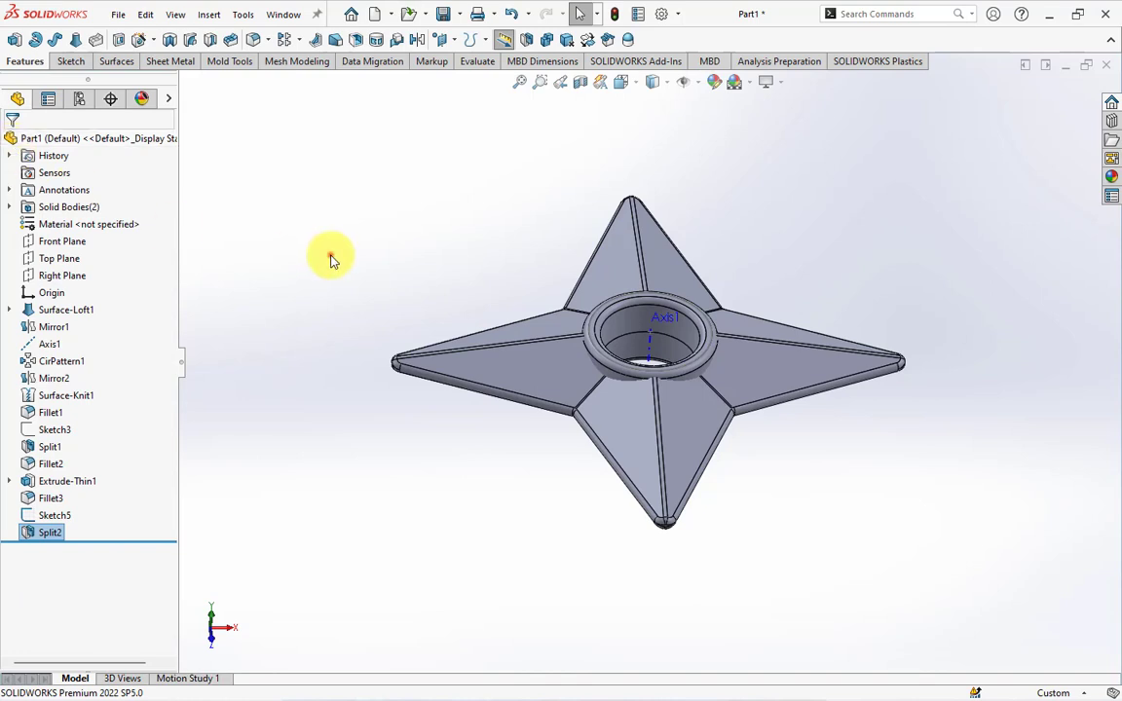
Combine the ring and star bodies into one solid with Add.
click(546, 42)
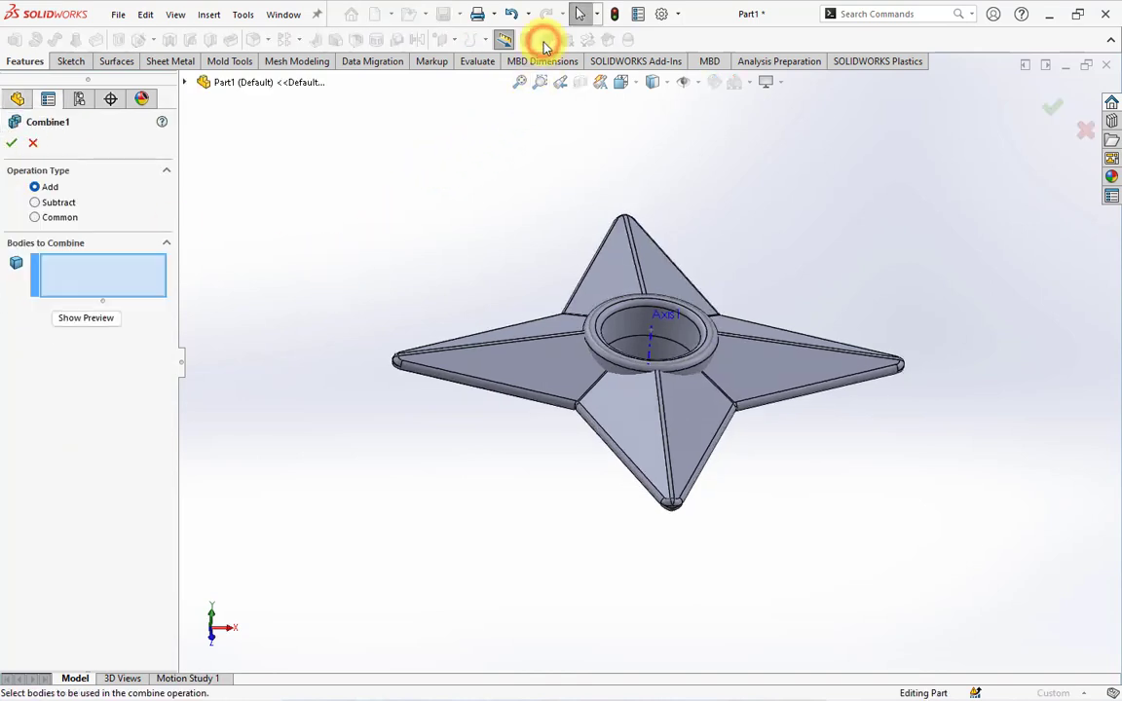
click(628, 320)
click(567, 295)
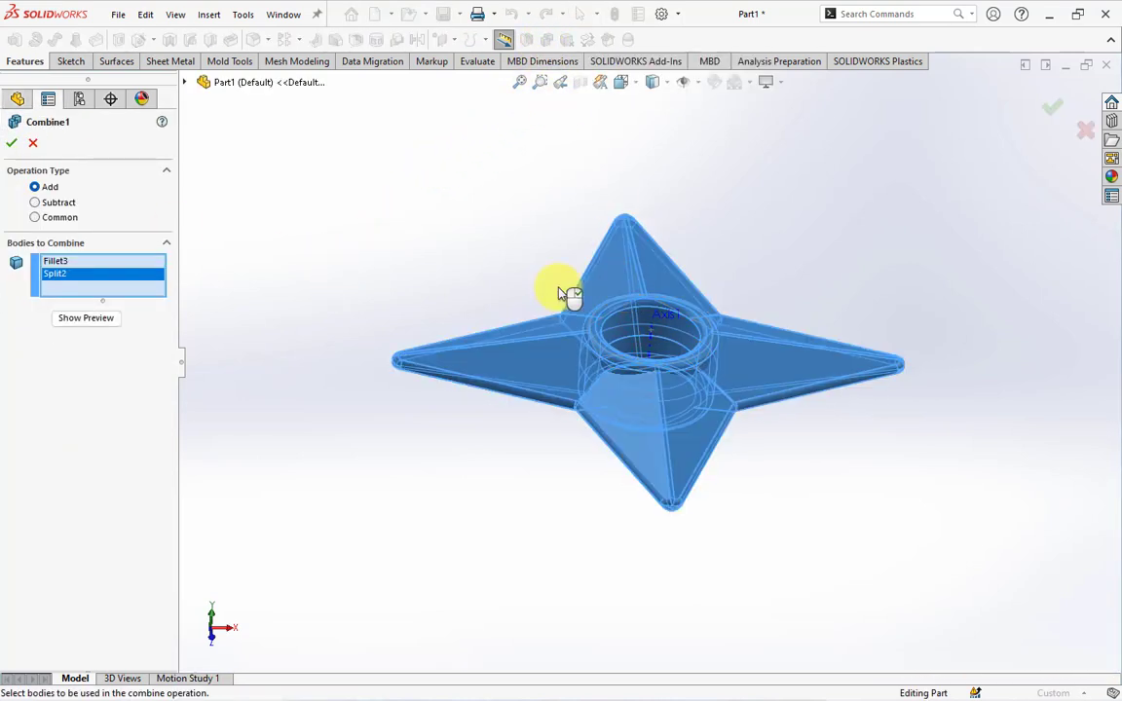
click(13, 143)
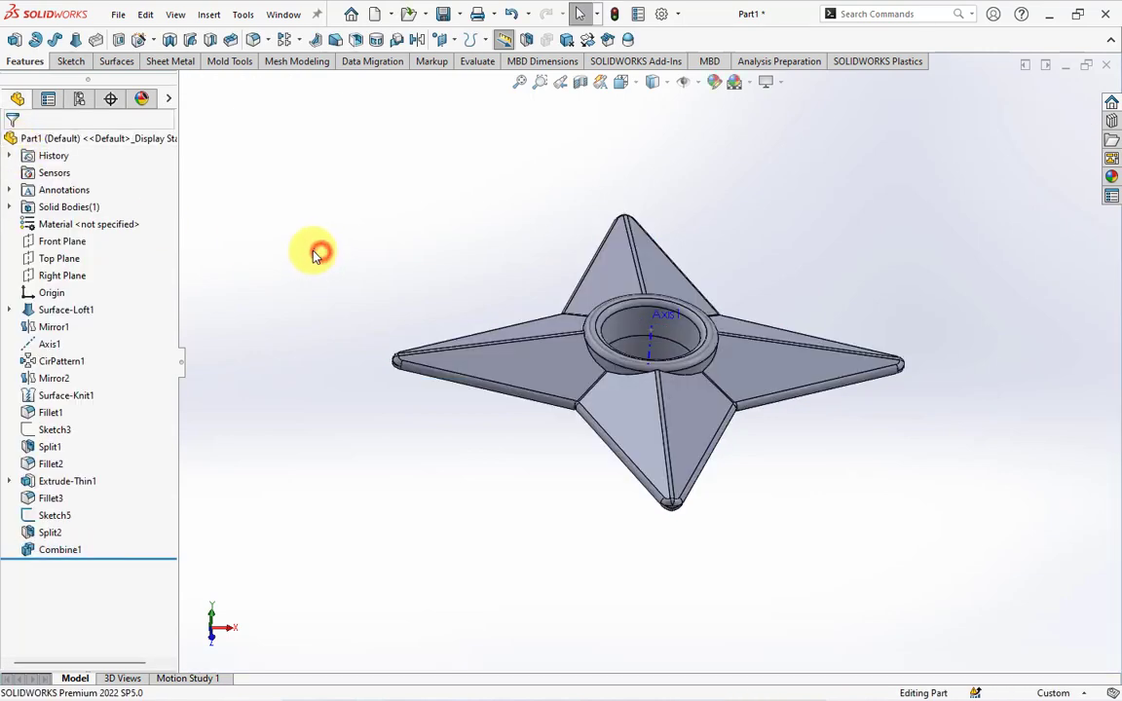
click(253, 41)
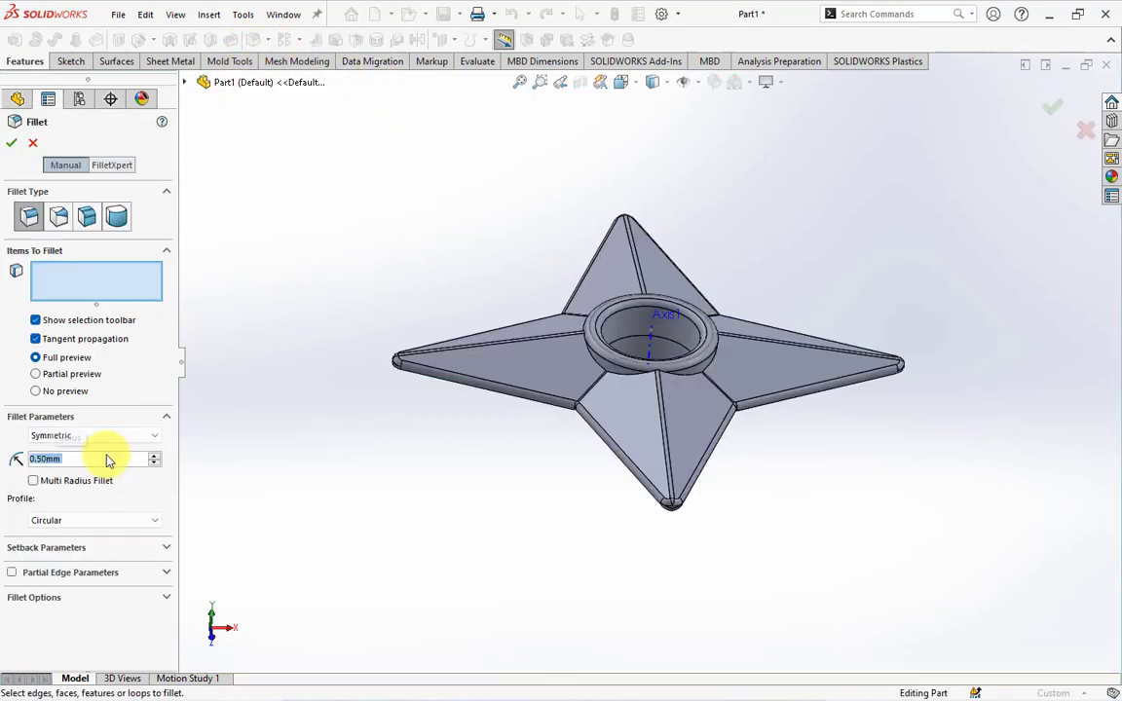
Fillet the top and underside ring-to-star edges at 0.5 mm.
scroll(643, 428, down, 5)
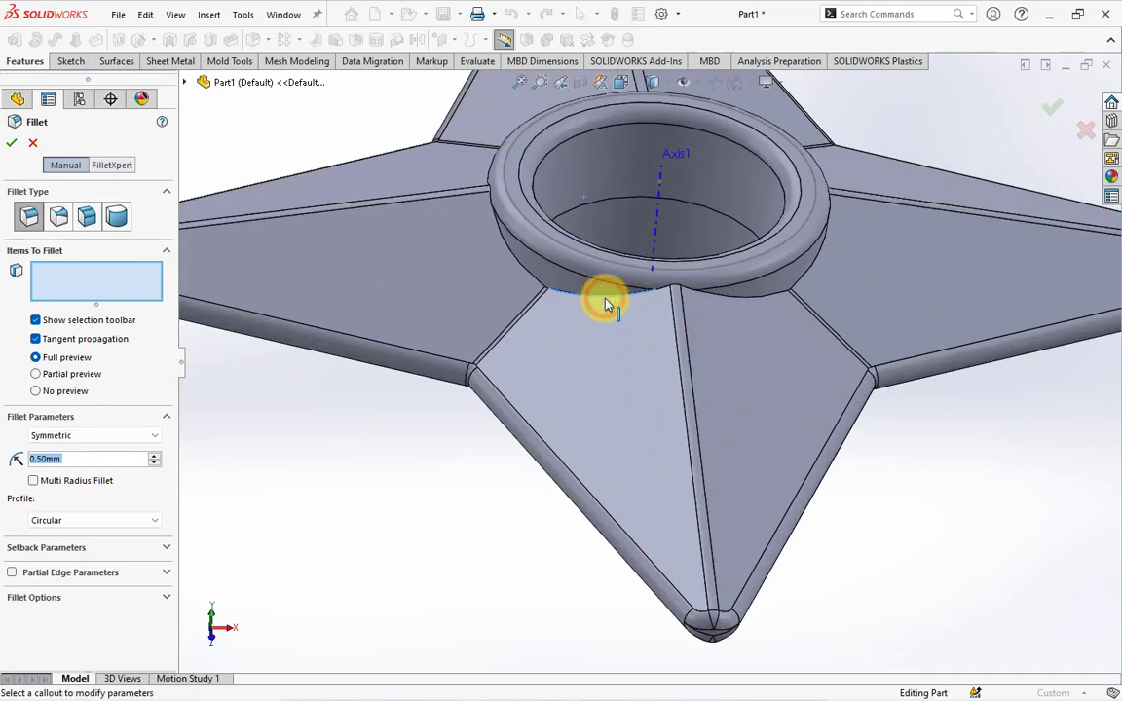
click(605, 305)
mouse_move(605, 304)
middle_down()
mouse_move(681, 130)
mouse_move(561, 404)
middle_up()
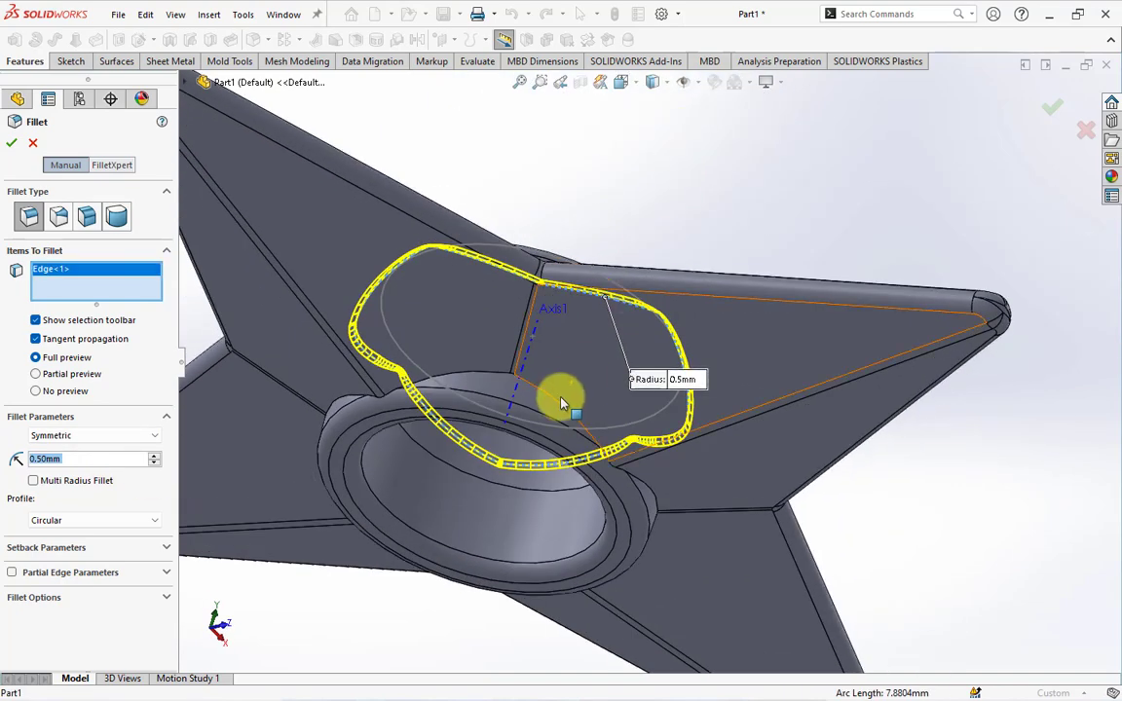
click(556, 402)
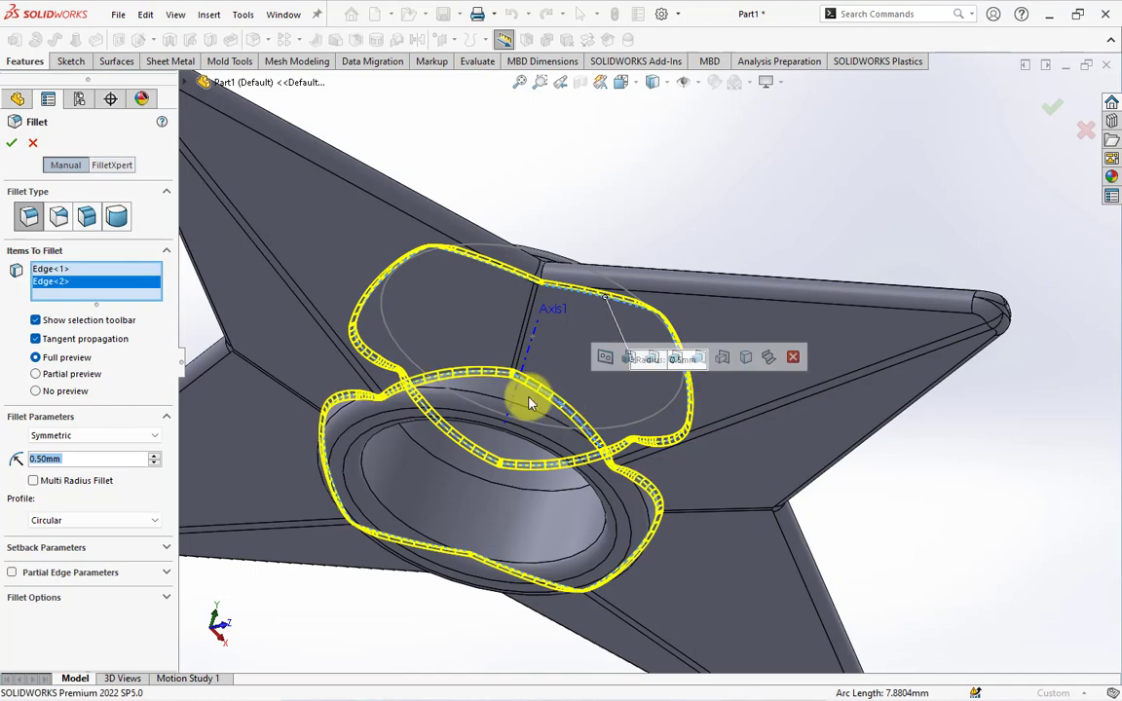
click(14, 144)
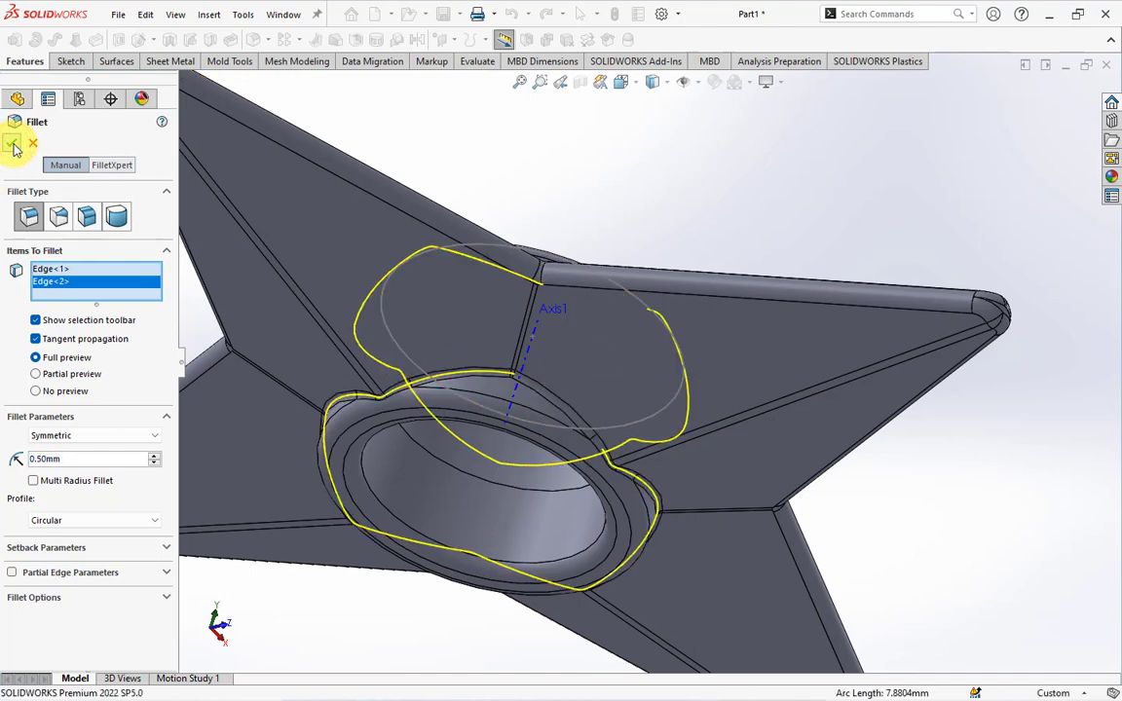
Hide Axis1 and the Sketch5 circle, then fit the whole star in view.
click(390, 343)
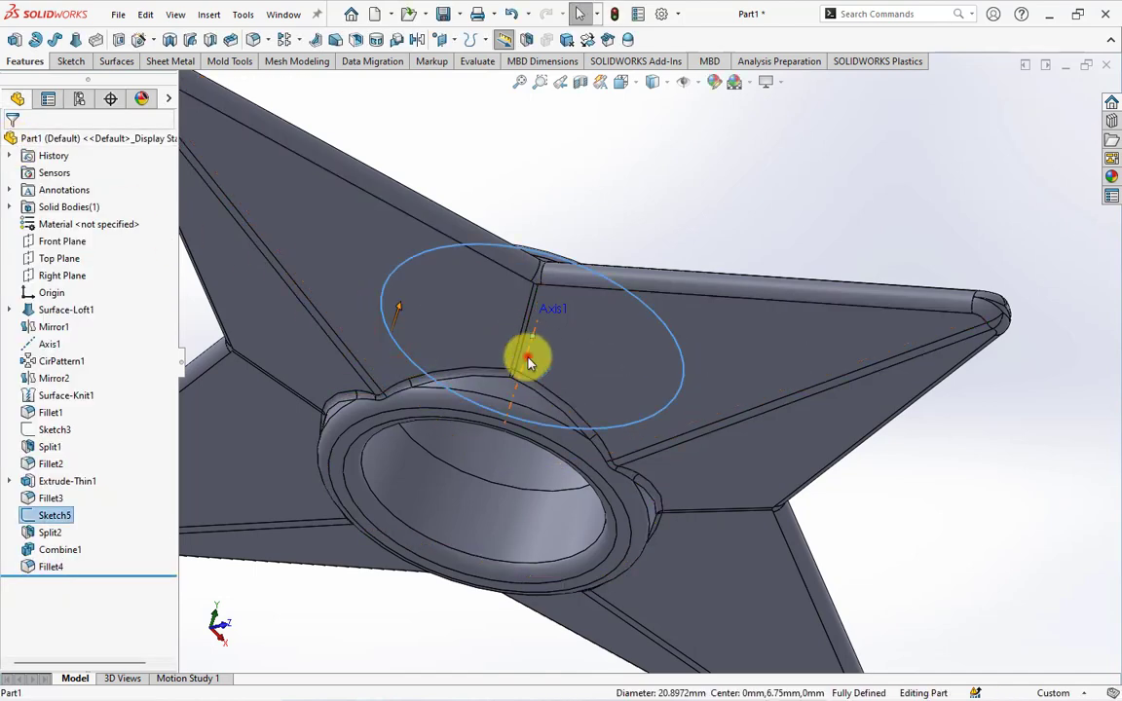
click(527, 358)
click(598, 309)
click(607, 206)
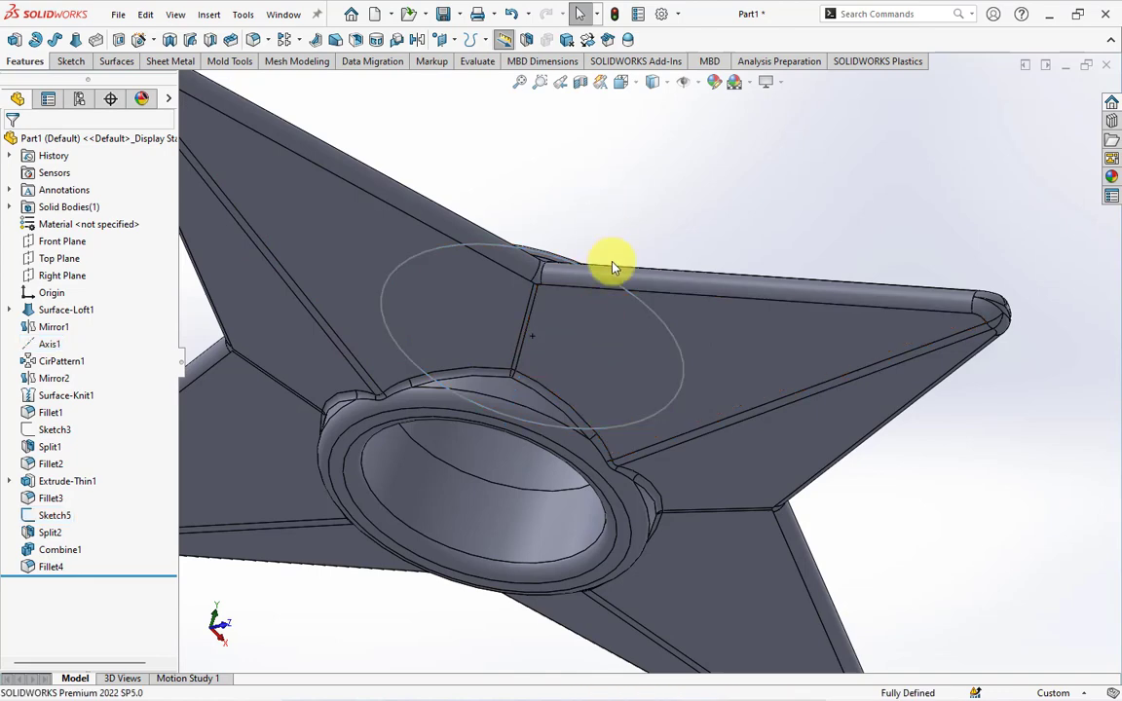
click(648, 304)
click(711, 254)
click(631, 202)
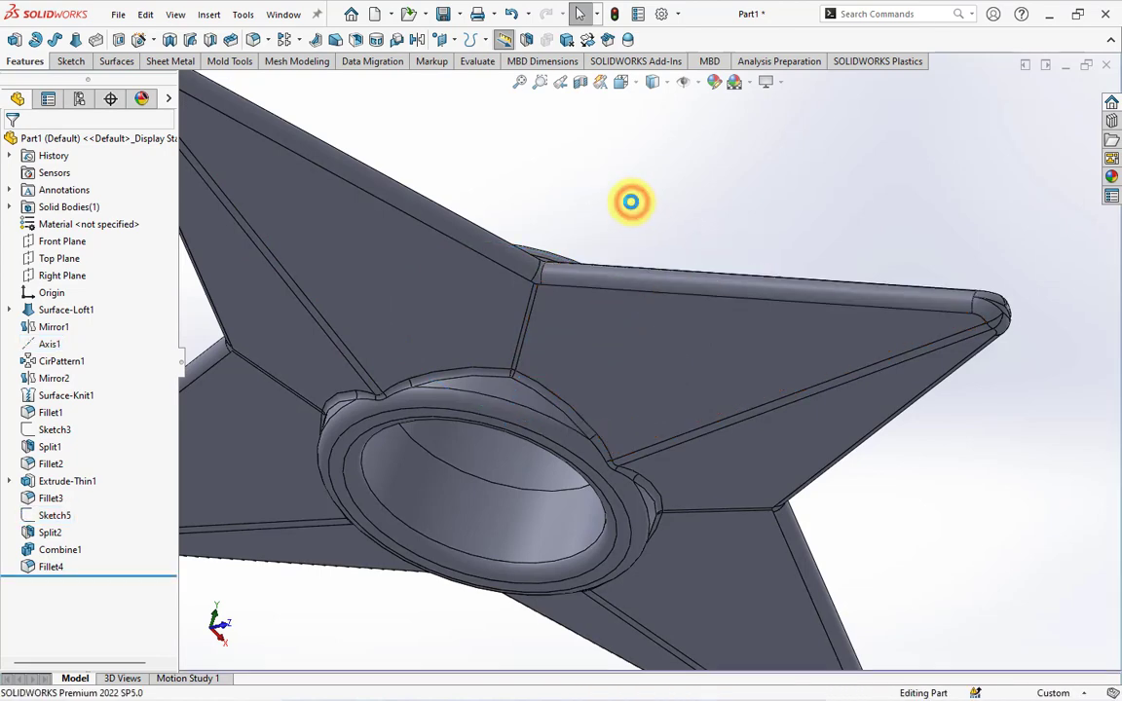
key(f)
mouse_move(609, 305)
middle_down()
mouse_move(528, 445)
mouse_move(376, 406)
mouse_move(258, 308)
mouse_move(430, 354)
mouse_move(581, 355)
mouse_move(582, 290)
mouse_move(563, 293)
middle_up()
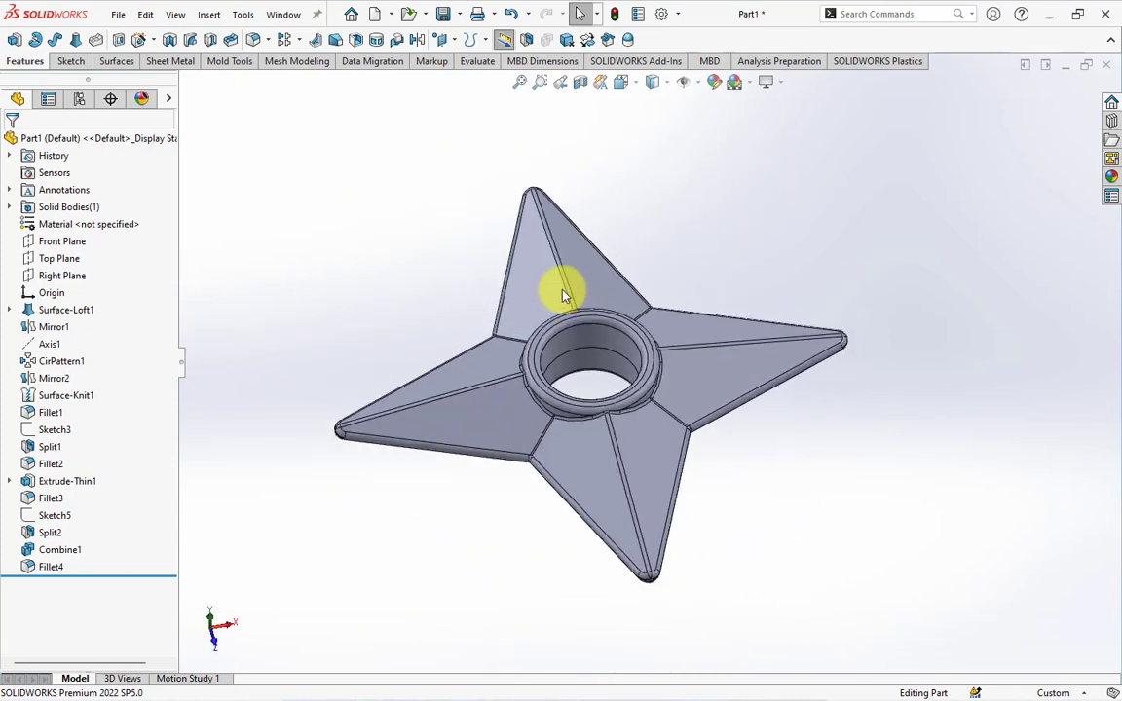
Inspect the star's face colours in a 1.00° Draft Analysis pulled from Top Plane, then close it.
click(230, 62)
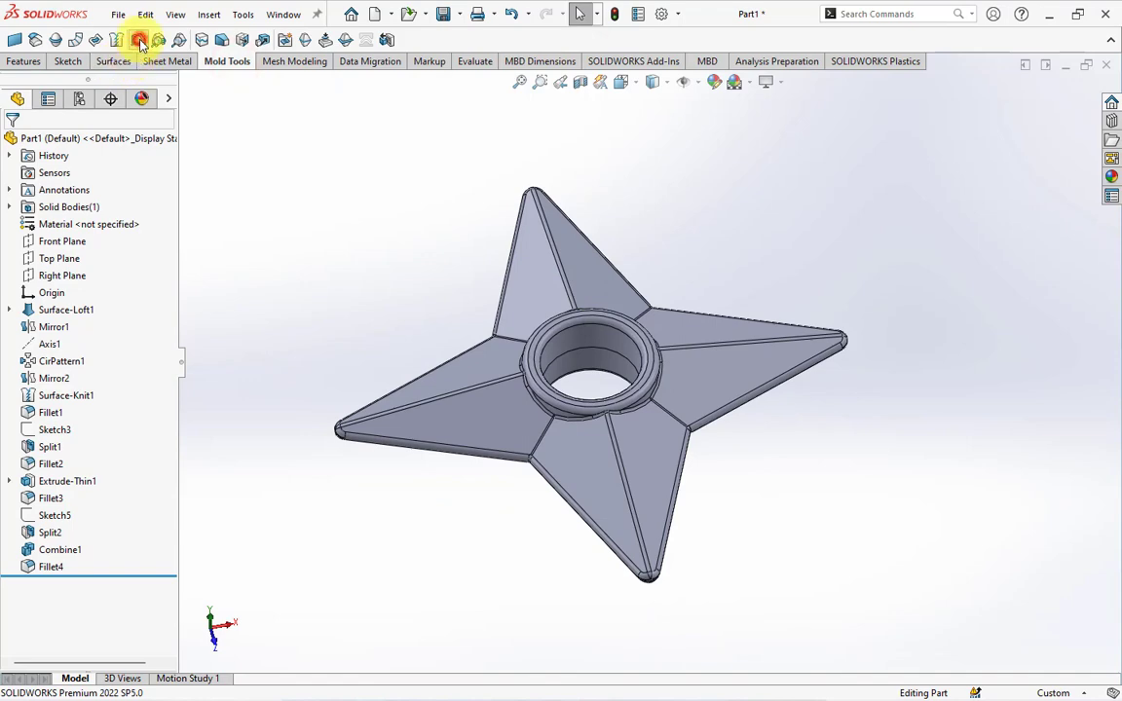
click(140, 42)
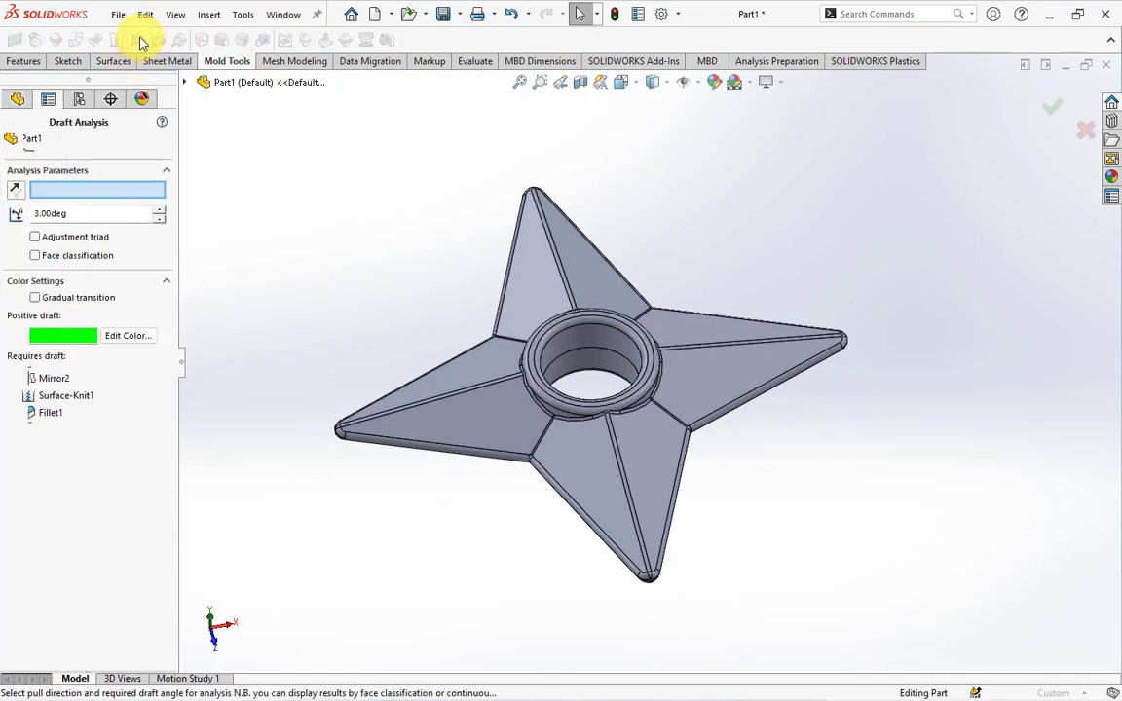
click(185, 83)
click(246, 202)
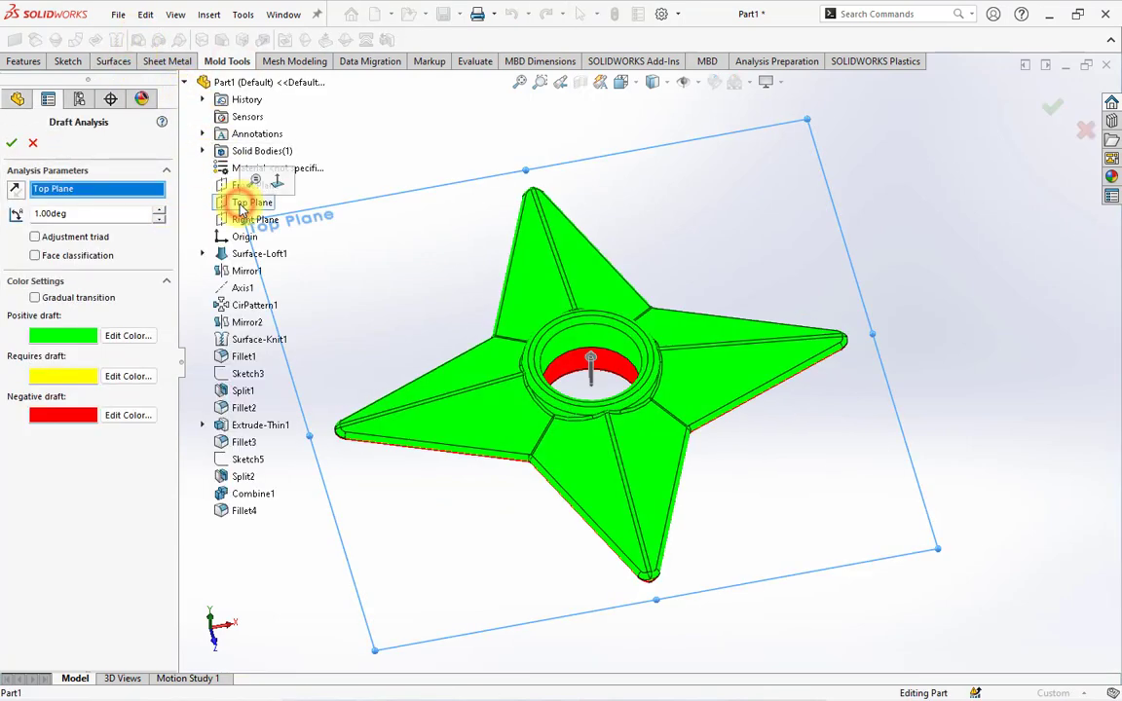
mouse_move(588, 358)
middle_down()
mouse_move(664, 328)
mouse_move(663, 246)
mouse_move(707, 148)
mouse_move(699, 222)
mouse_move(716, 193)
mouse_move(601, 291)
mouse_move(491, 307)
mouse_move(491, 291)
middle_up()
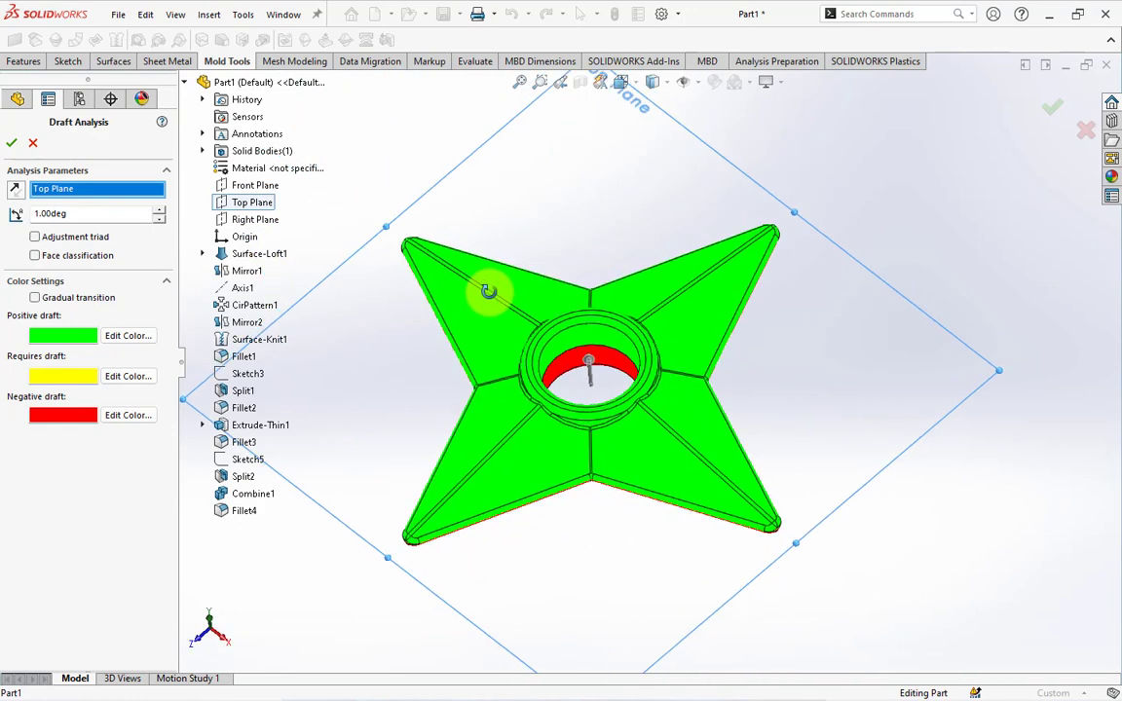
click(34, 143)
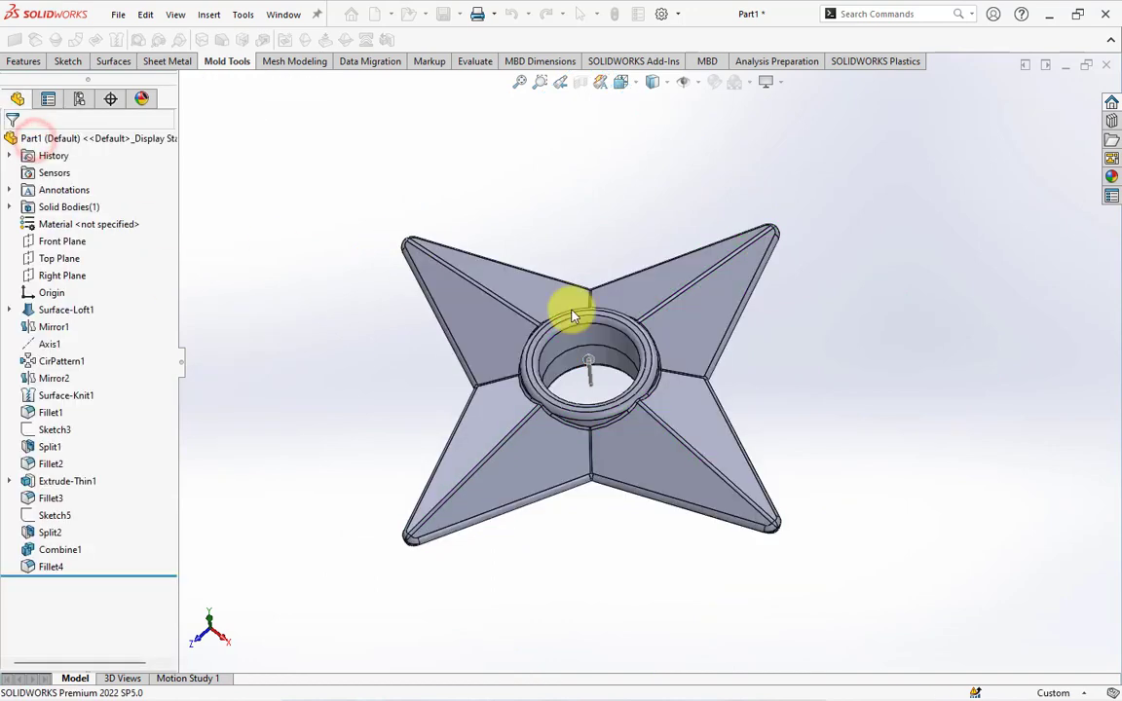